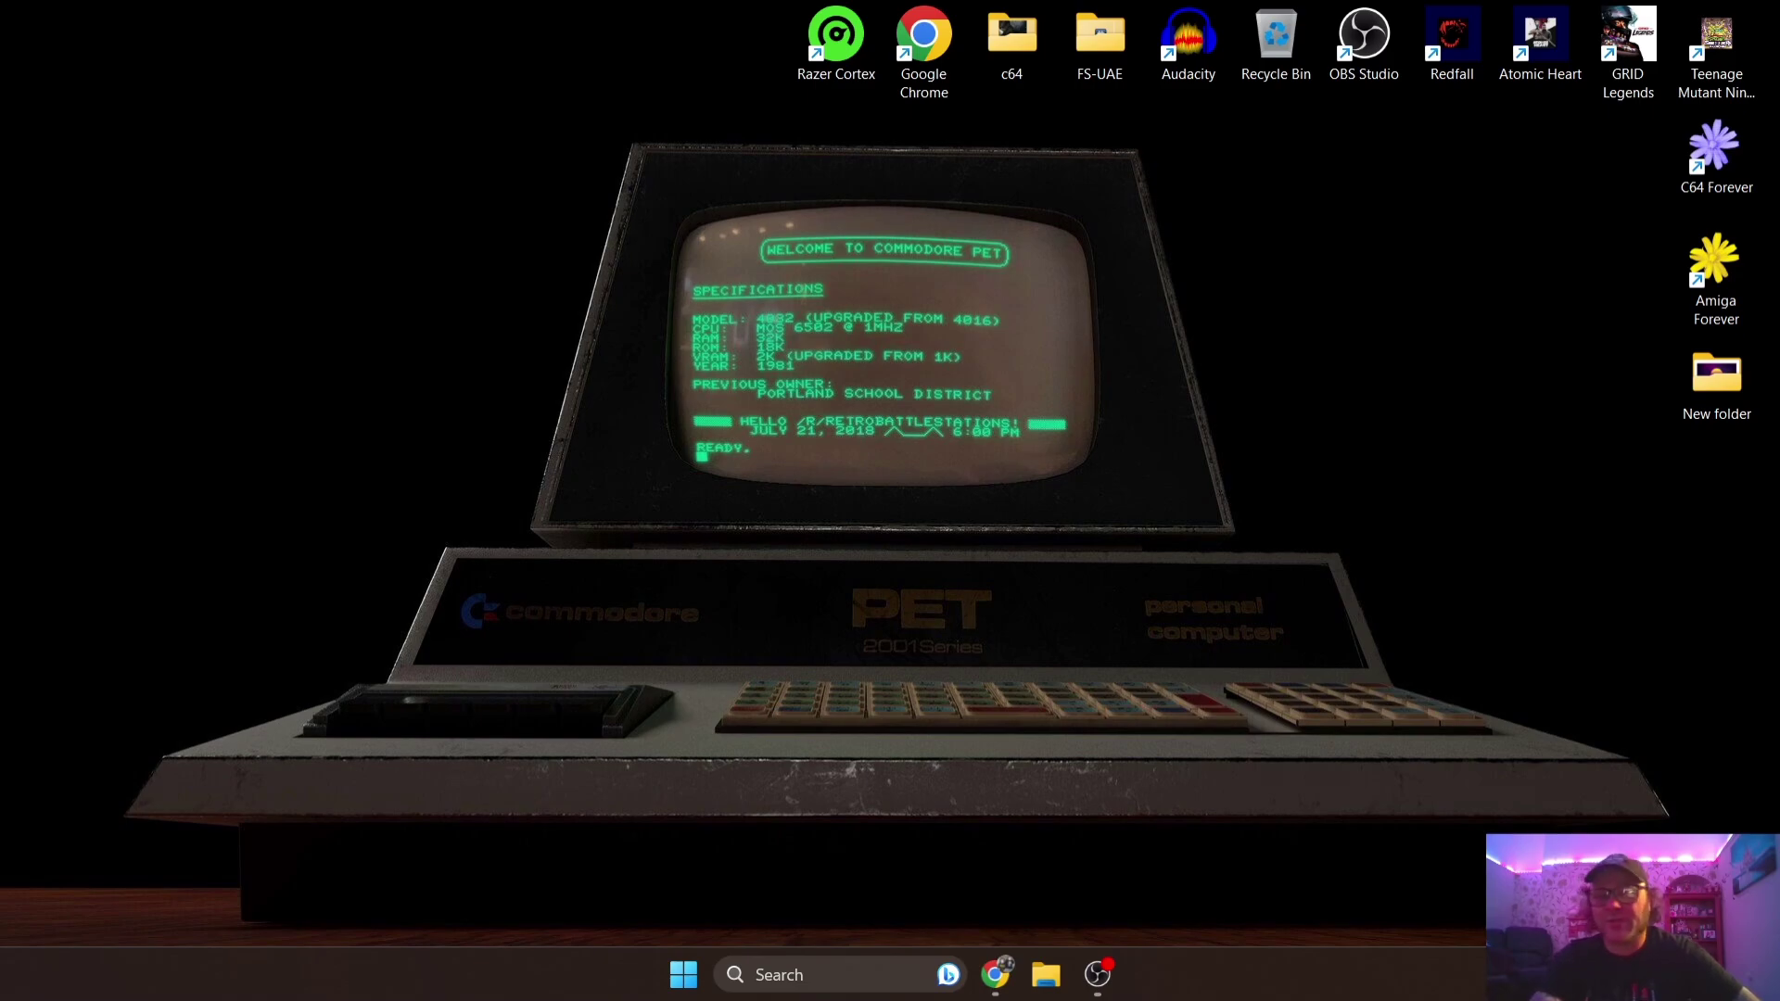
- Download the Windows 64bit GTK3 build of VICE 3.7 in the browser and open the downloaded zip archive
left_click(995, 974)
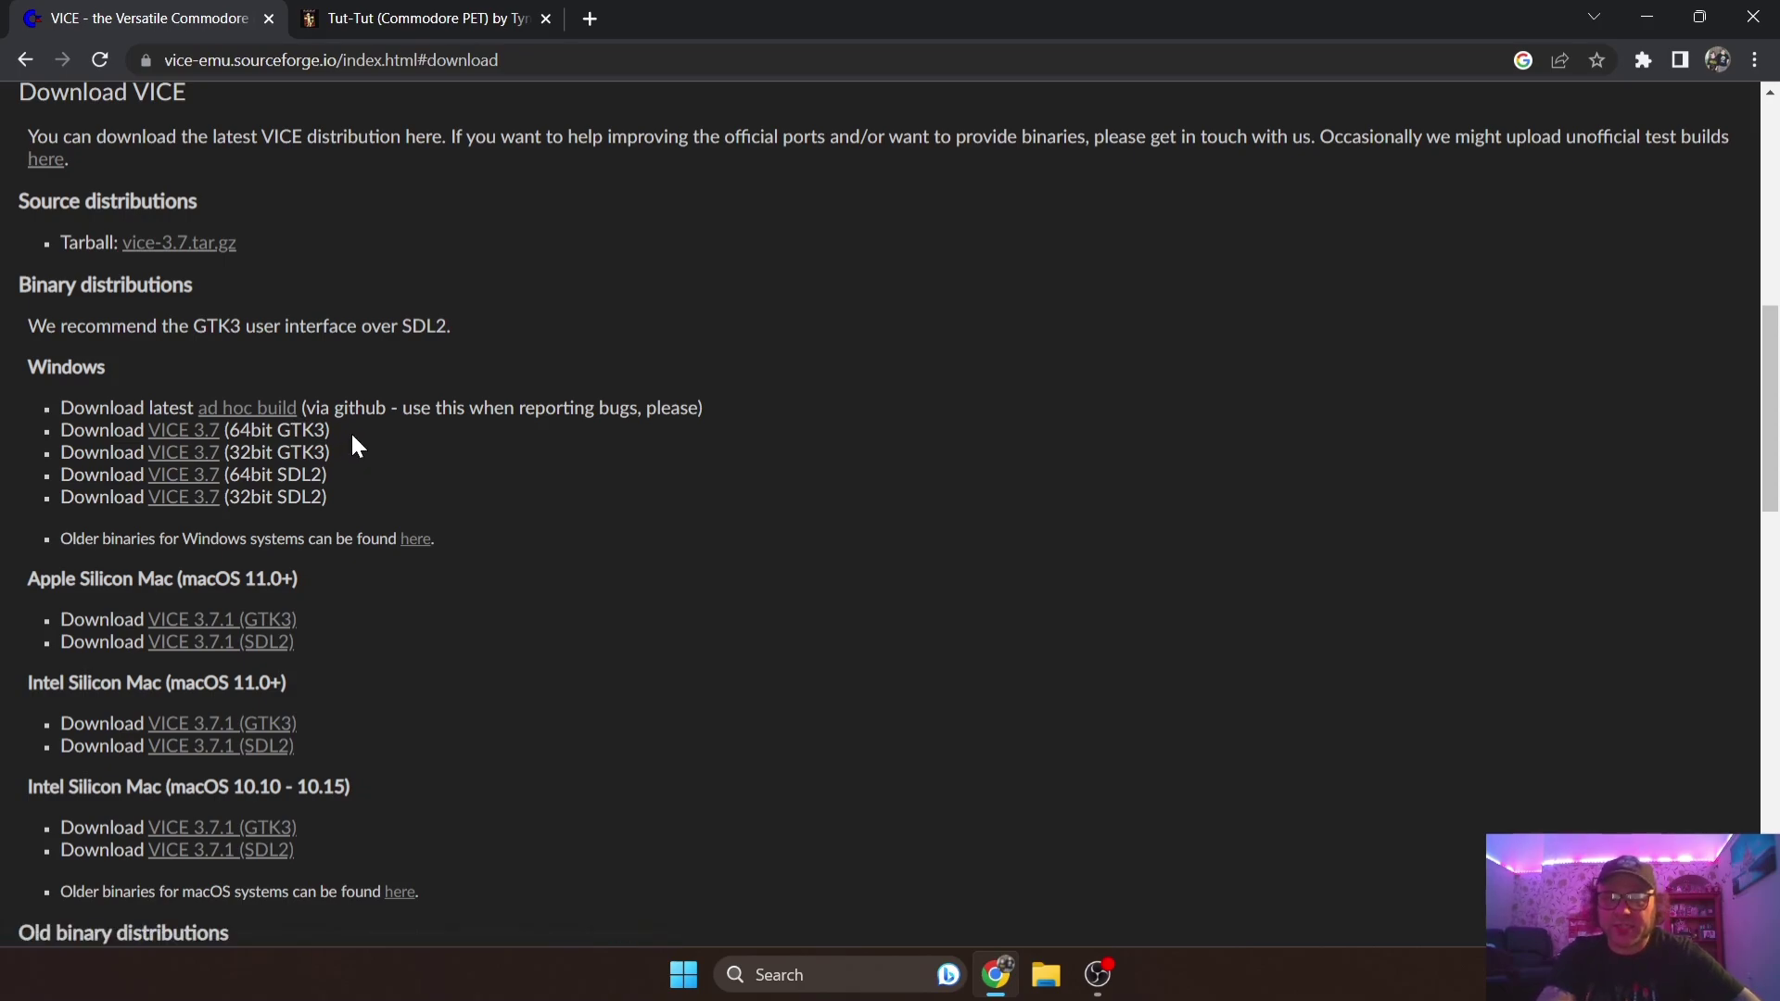
left_click(210, 434)
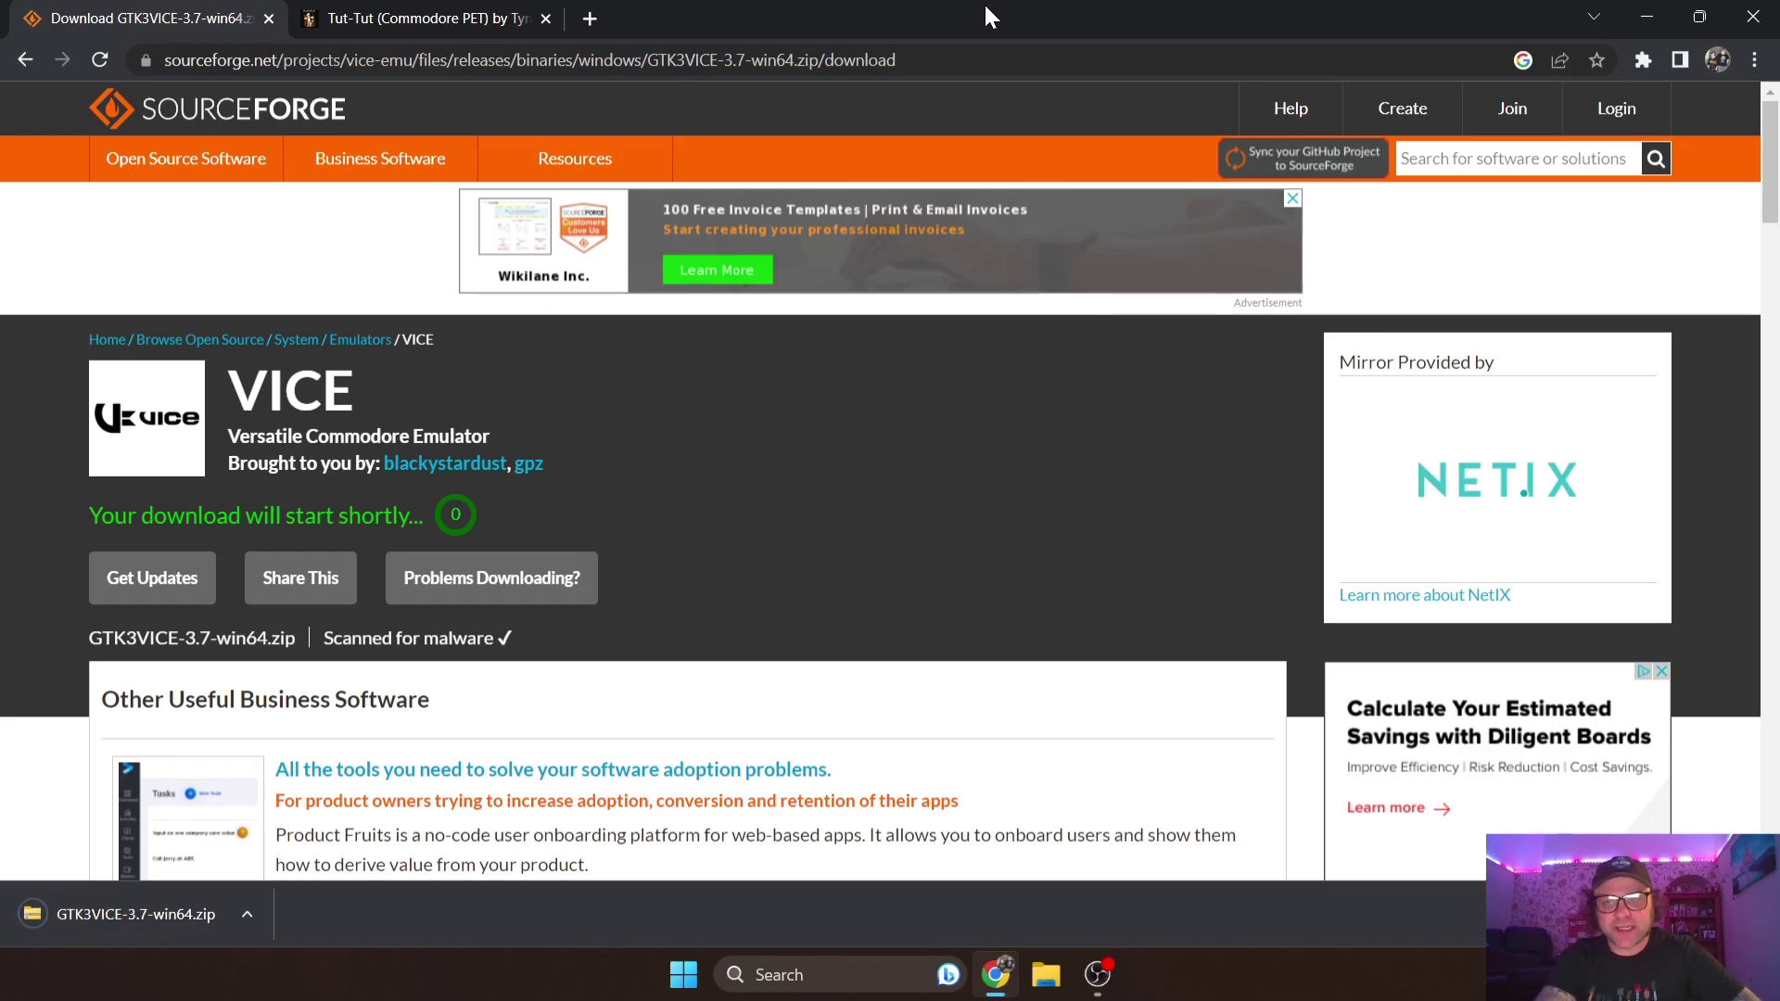
double_click(1032, 13)
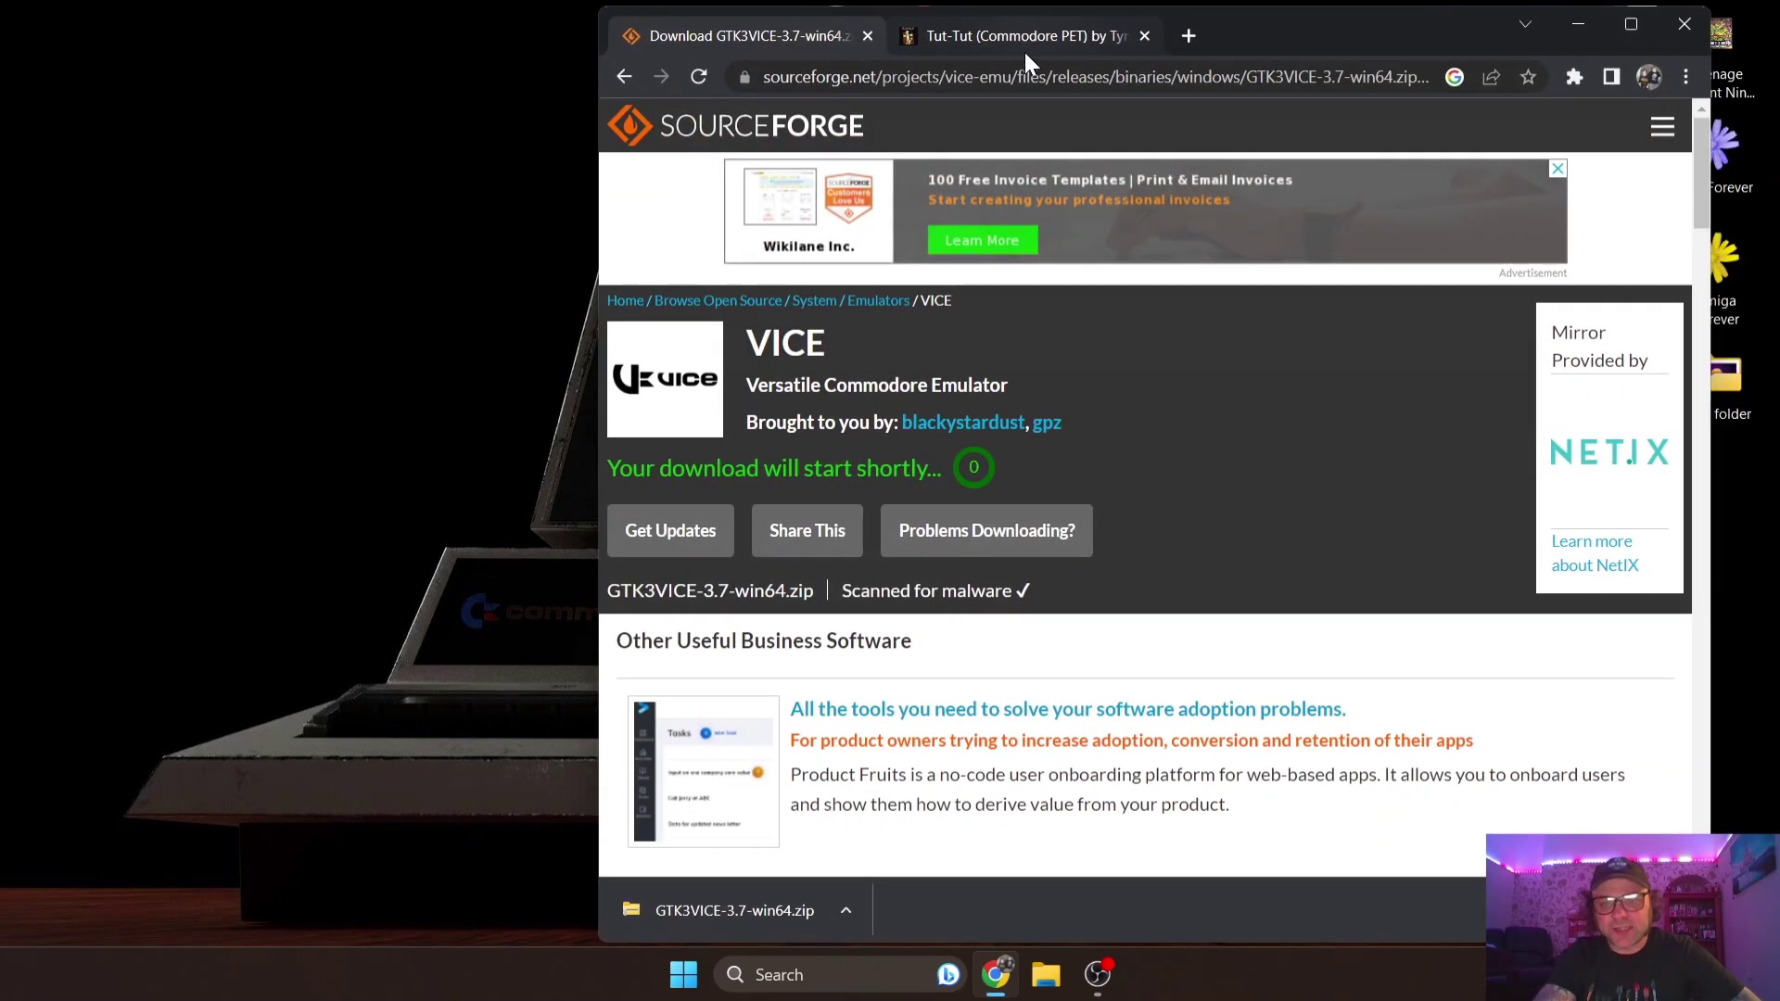
left_click(779, 916)
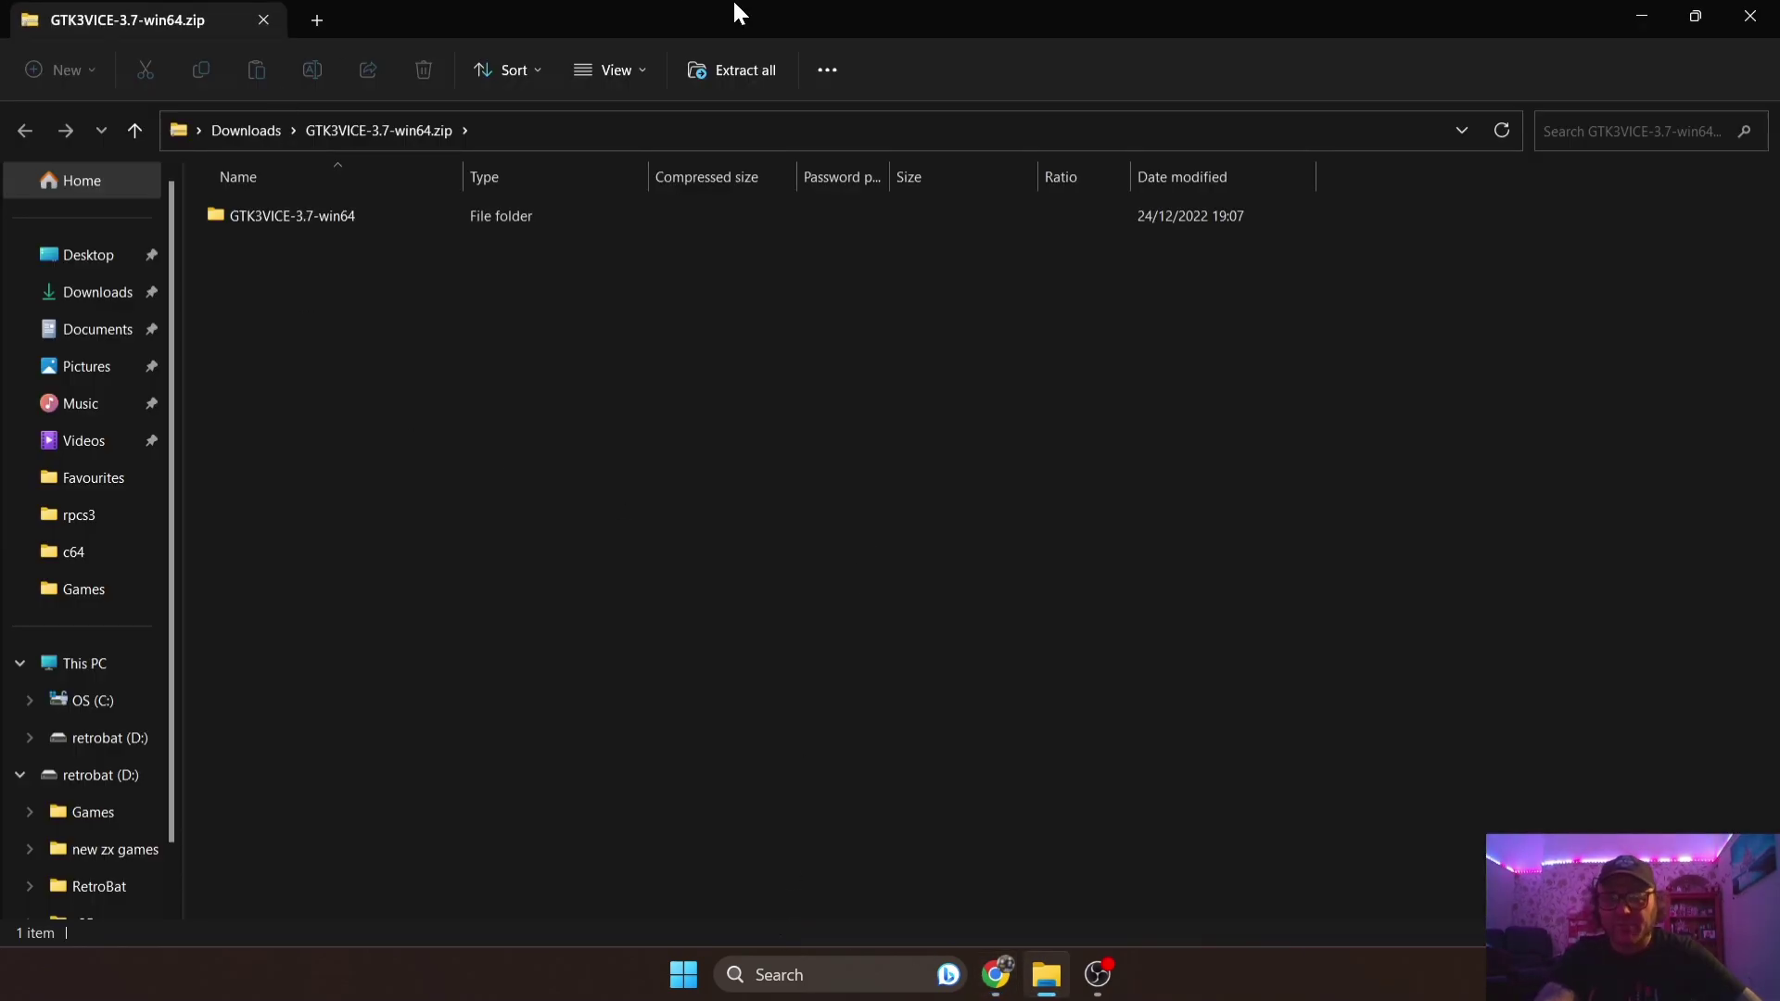
- Extract the GTK3VICE-3.7-win64 folder from the archive onto the desktop and close the archive window
left_click_drag(629, 3, 1081, 59)
left_click_drag(740, 270, 228, 271)
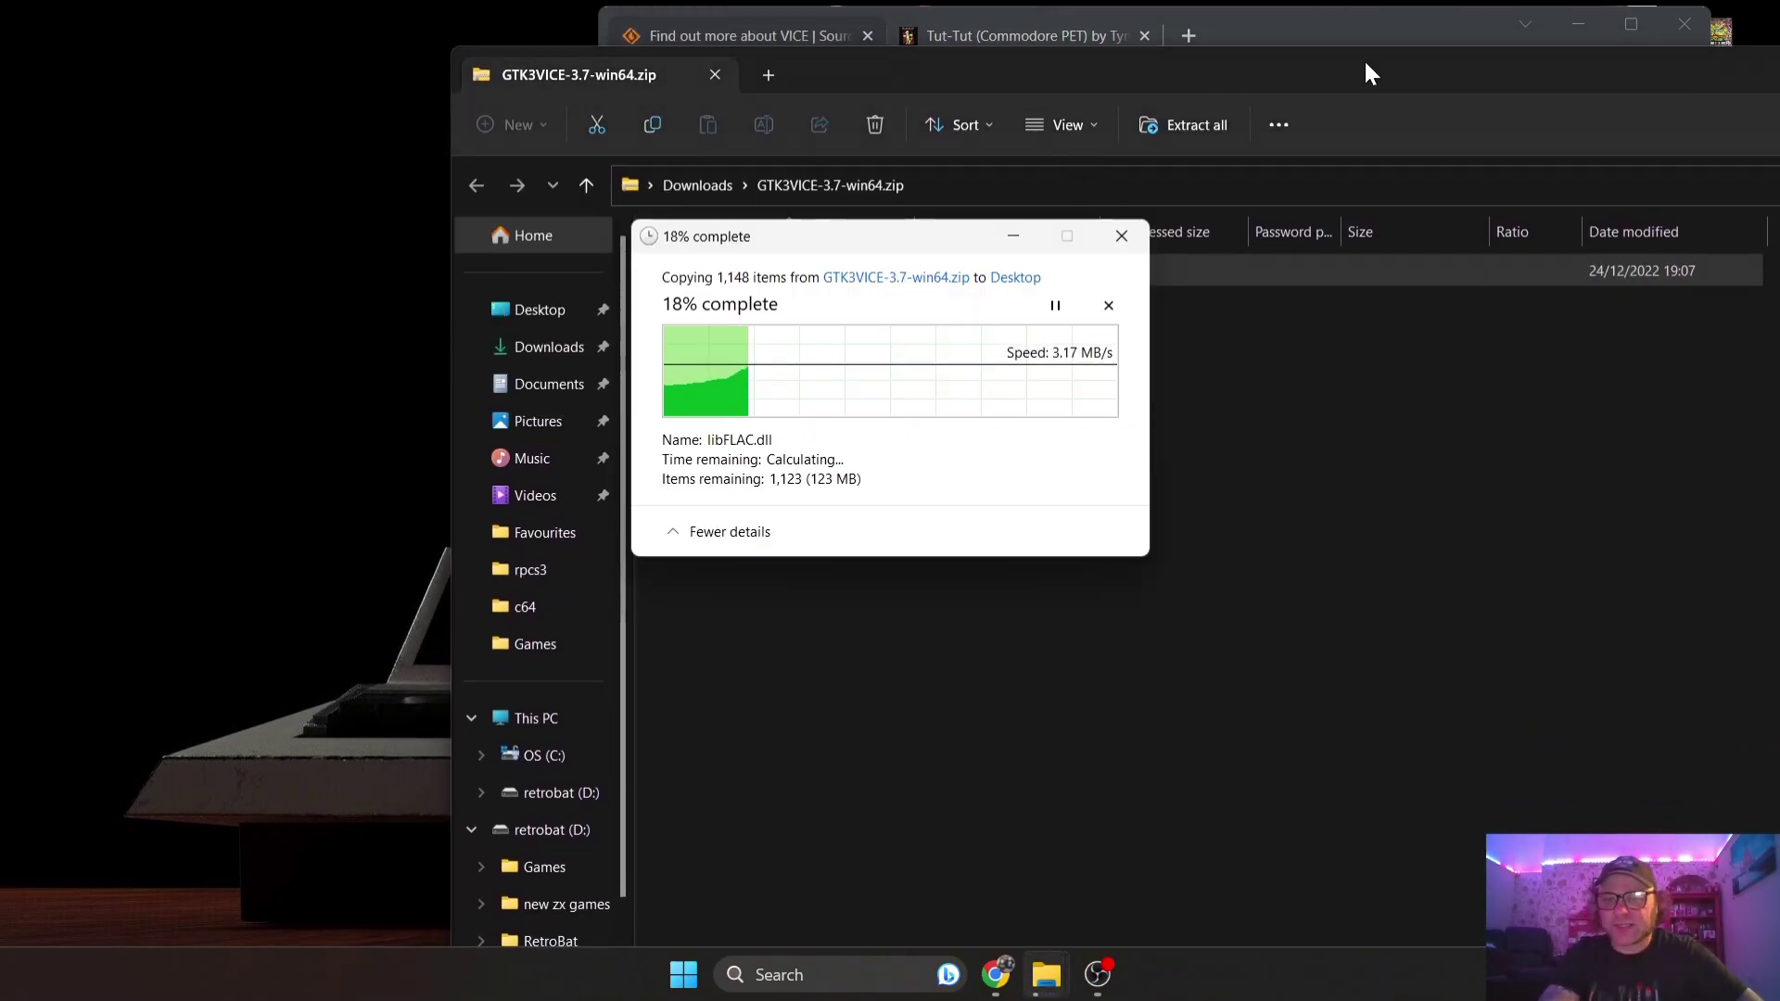
left_click_drag(1361, 58, 1033, 199)
left_click_drag(1451, 219, 1156, 245)
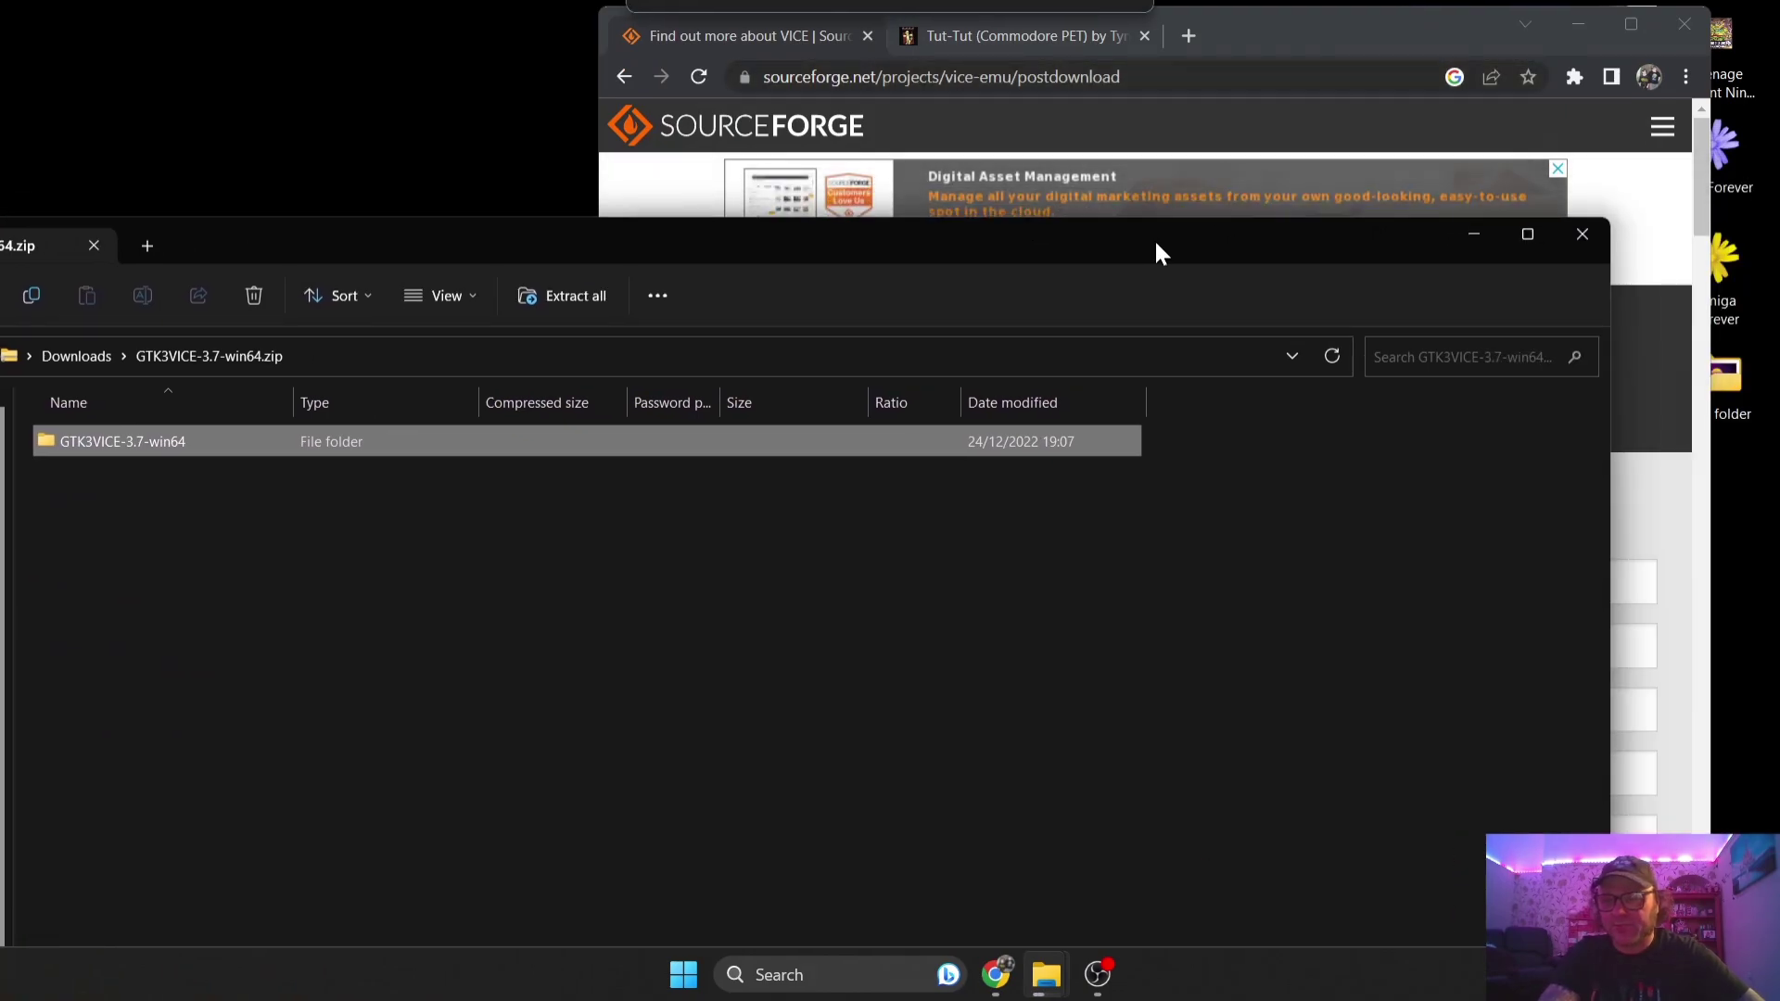
left_click(1586, 236)
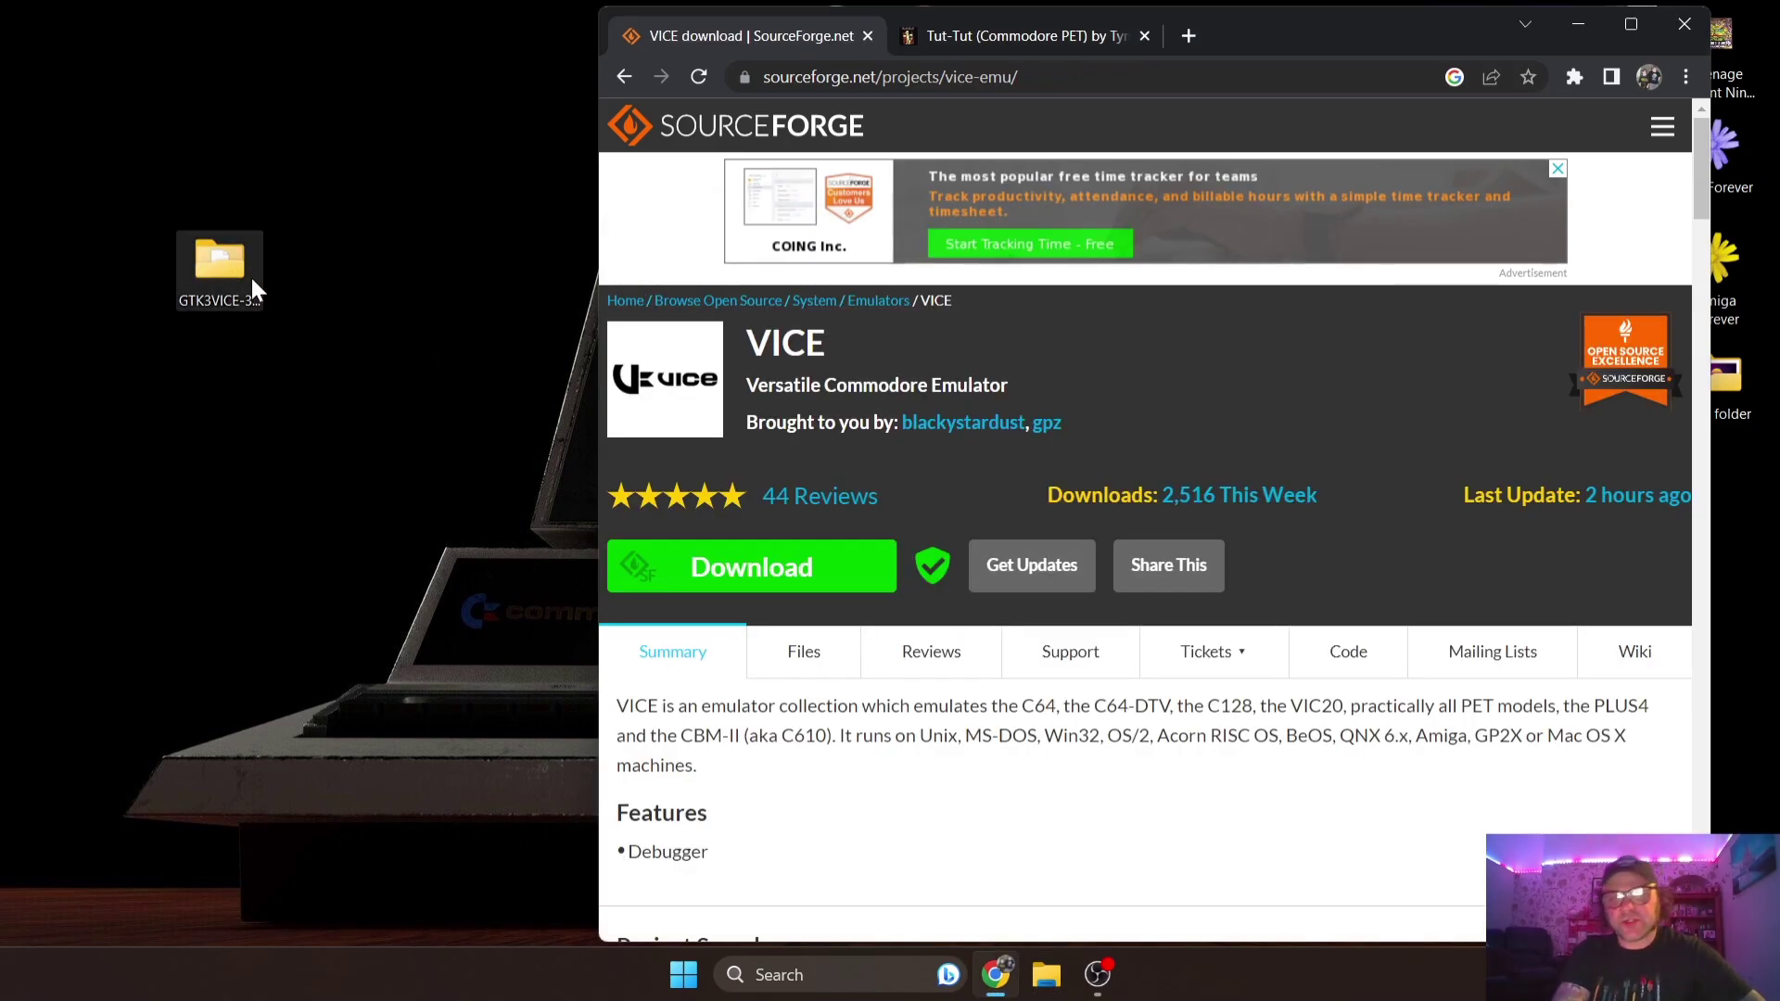
- Close the SourceForge page and return to the itch.io search results for 'commodore pet' in a maximised browser window
left_click(864, 35)
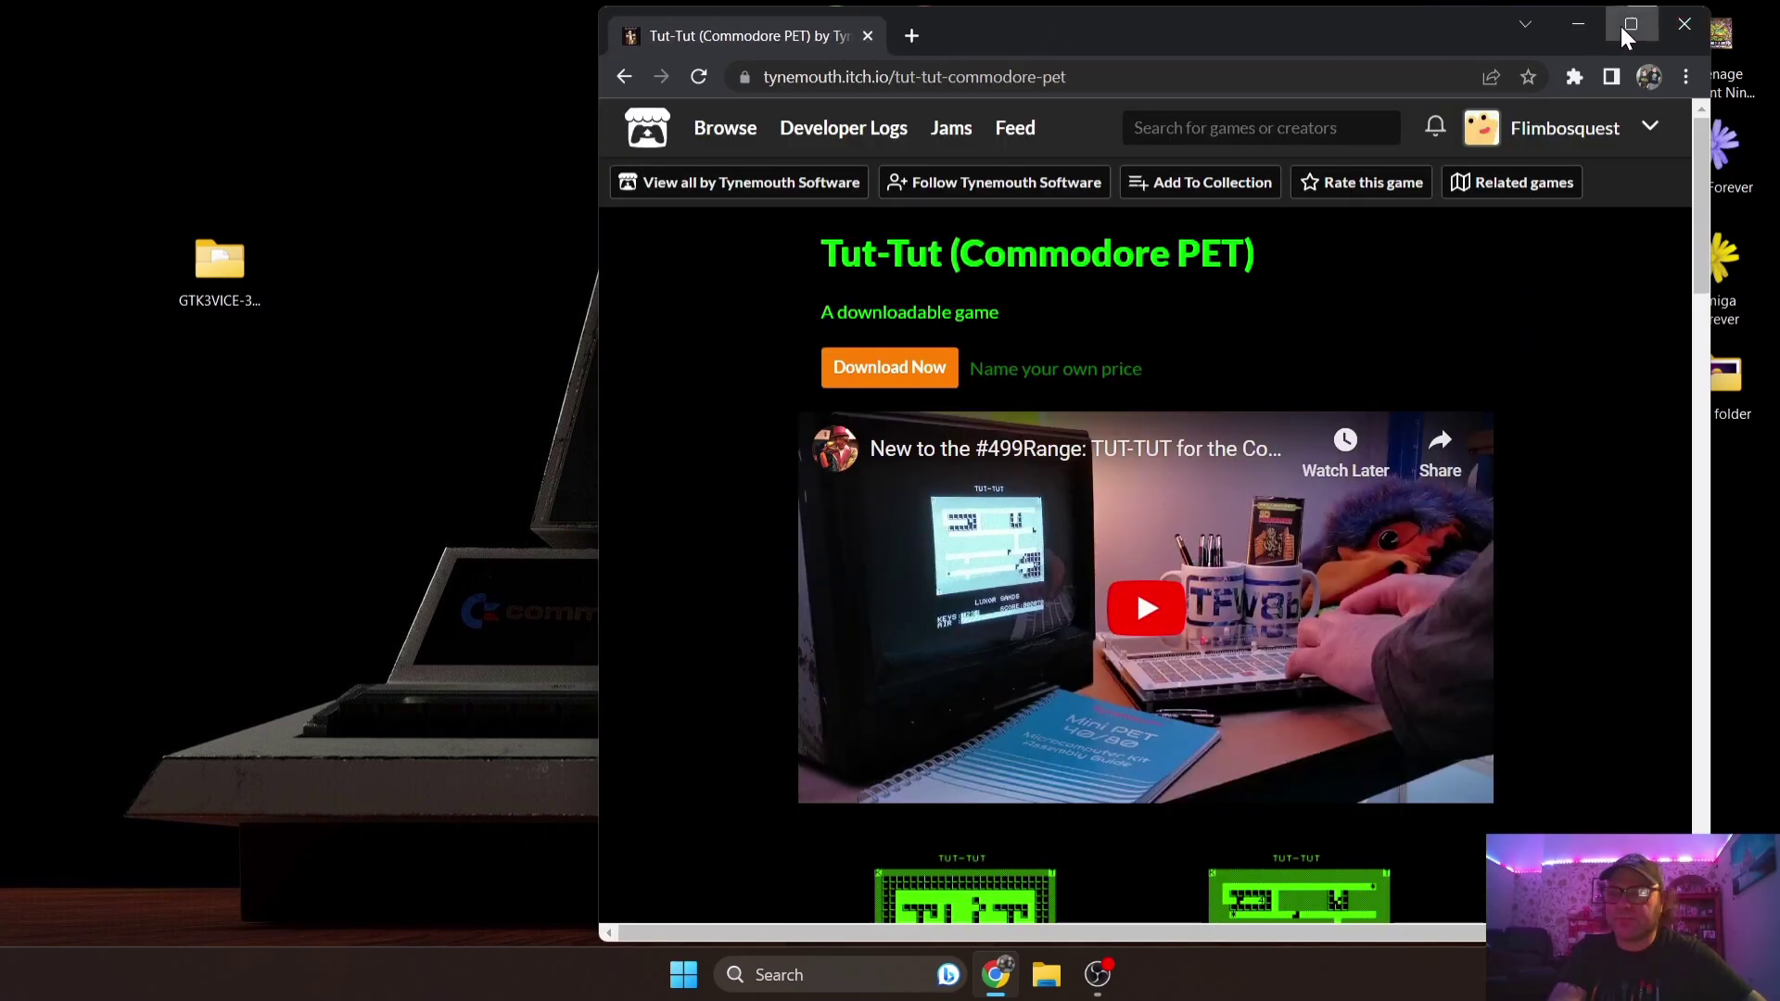
left_click(1623, 25)
left_click(25, 59)
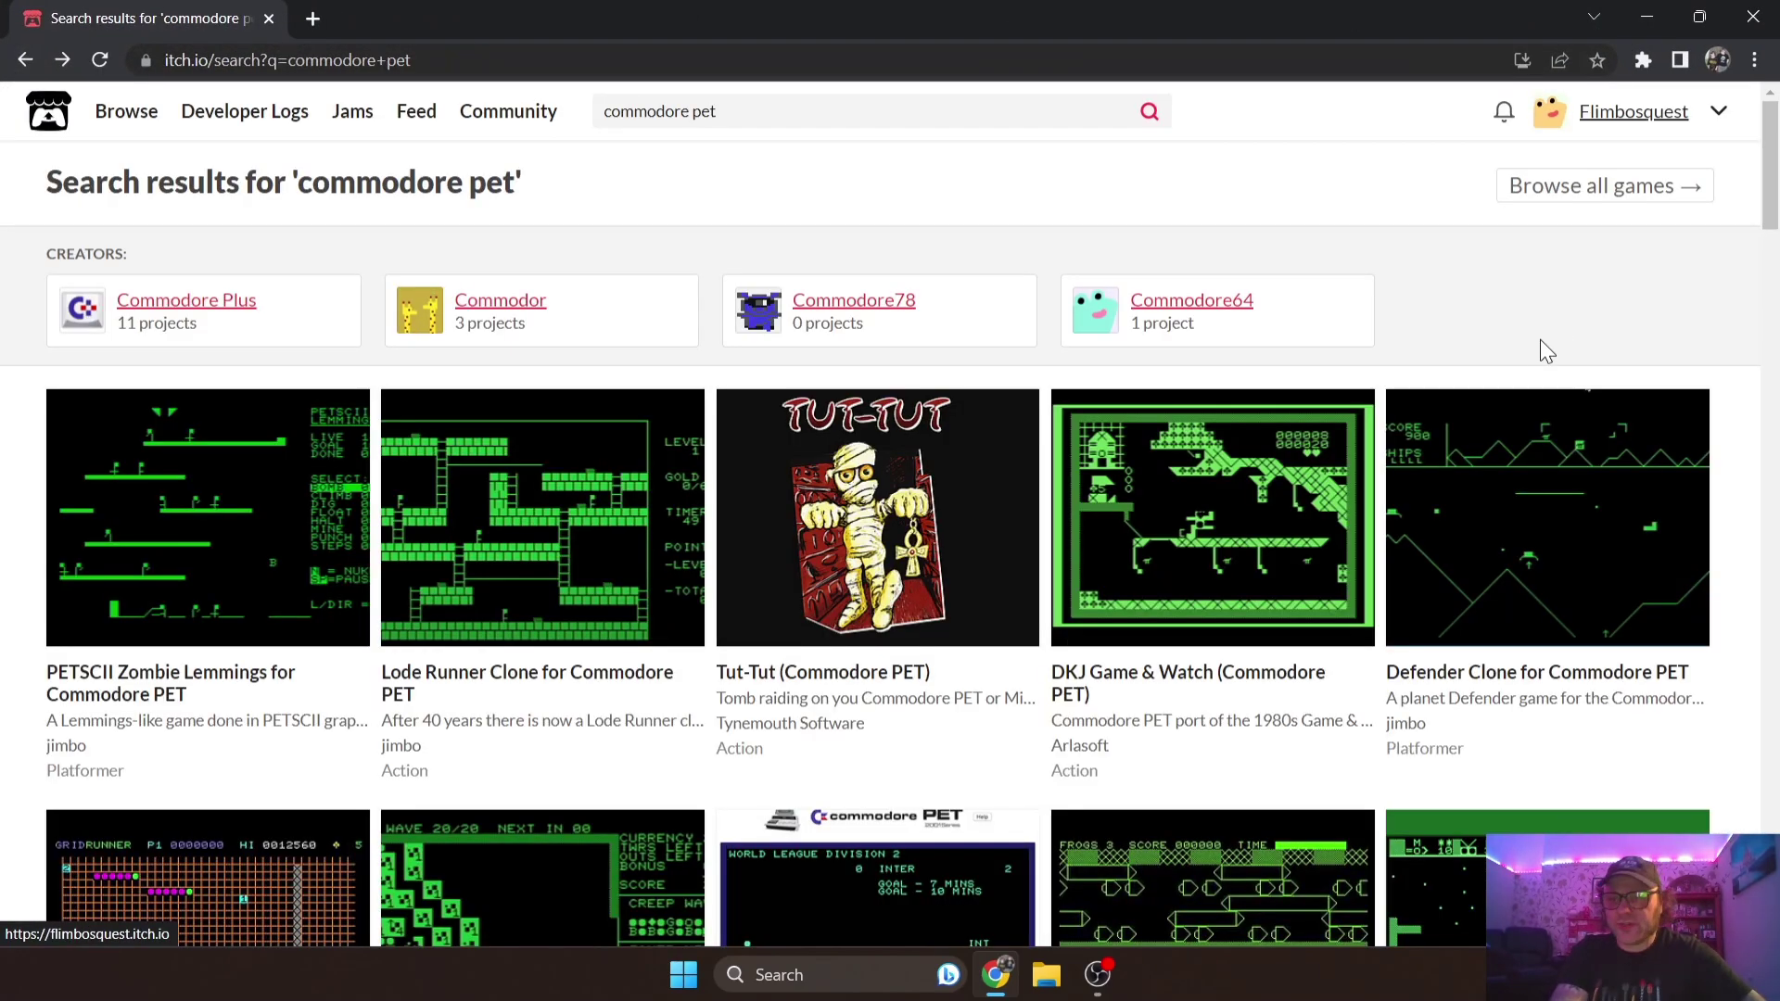
left_click_drag(1775, 181, 1777, 185)
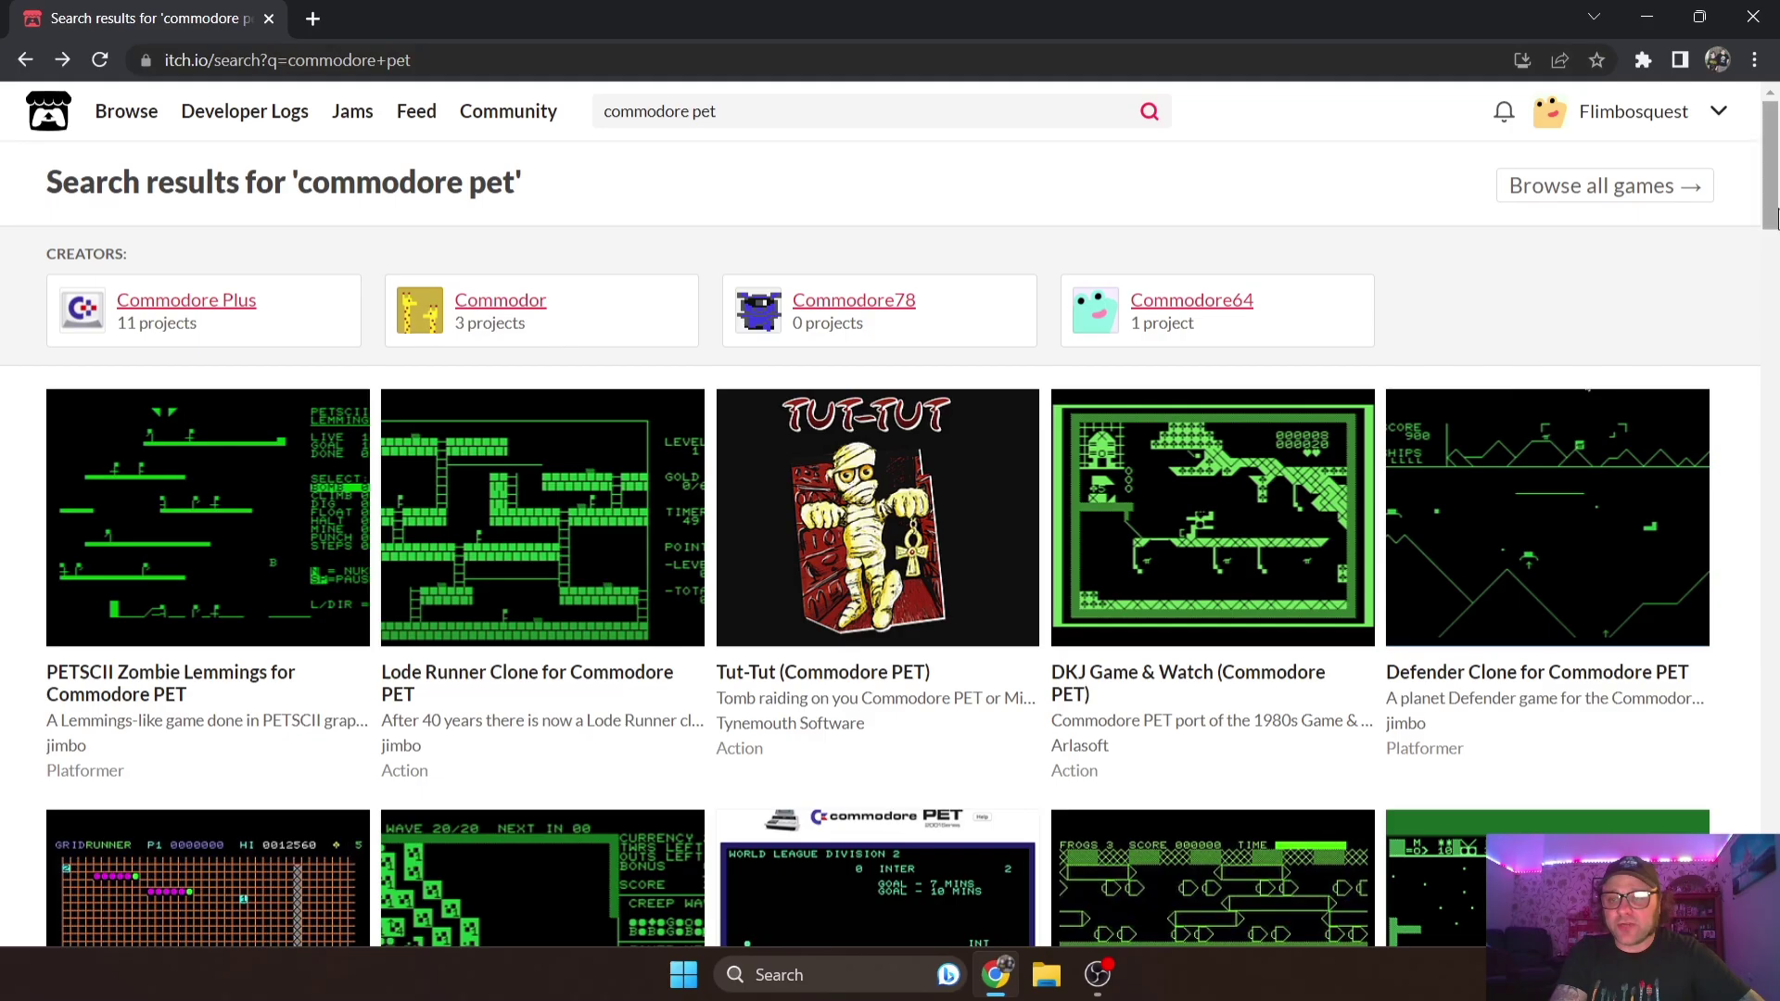
mouse_move(1777, 206)
left_mouse_down()
mouse_move(1777, 401)
mouse_move(1776, 209)
left_mouse_up()
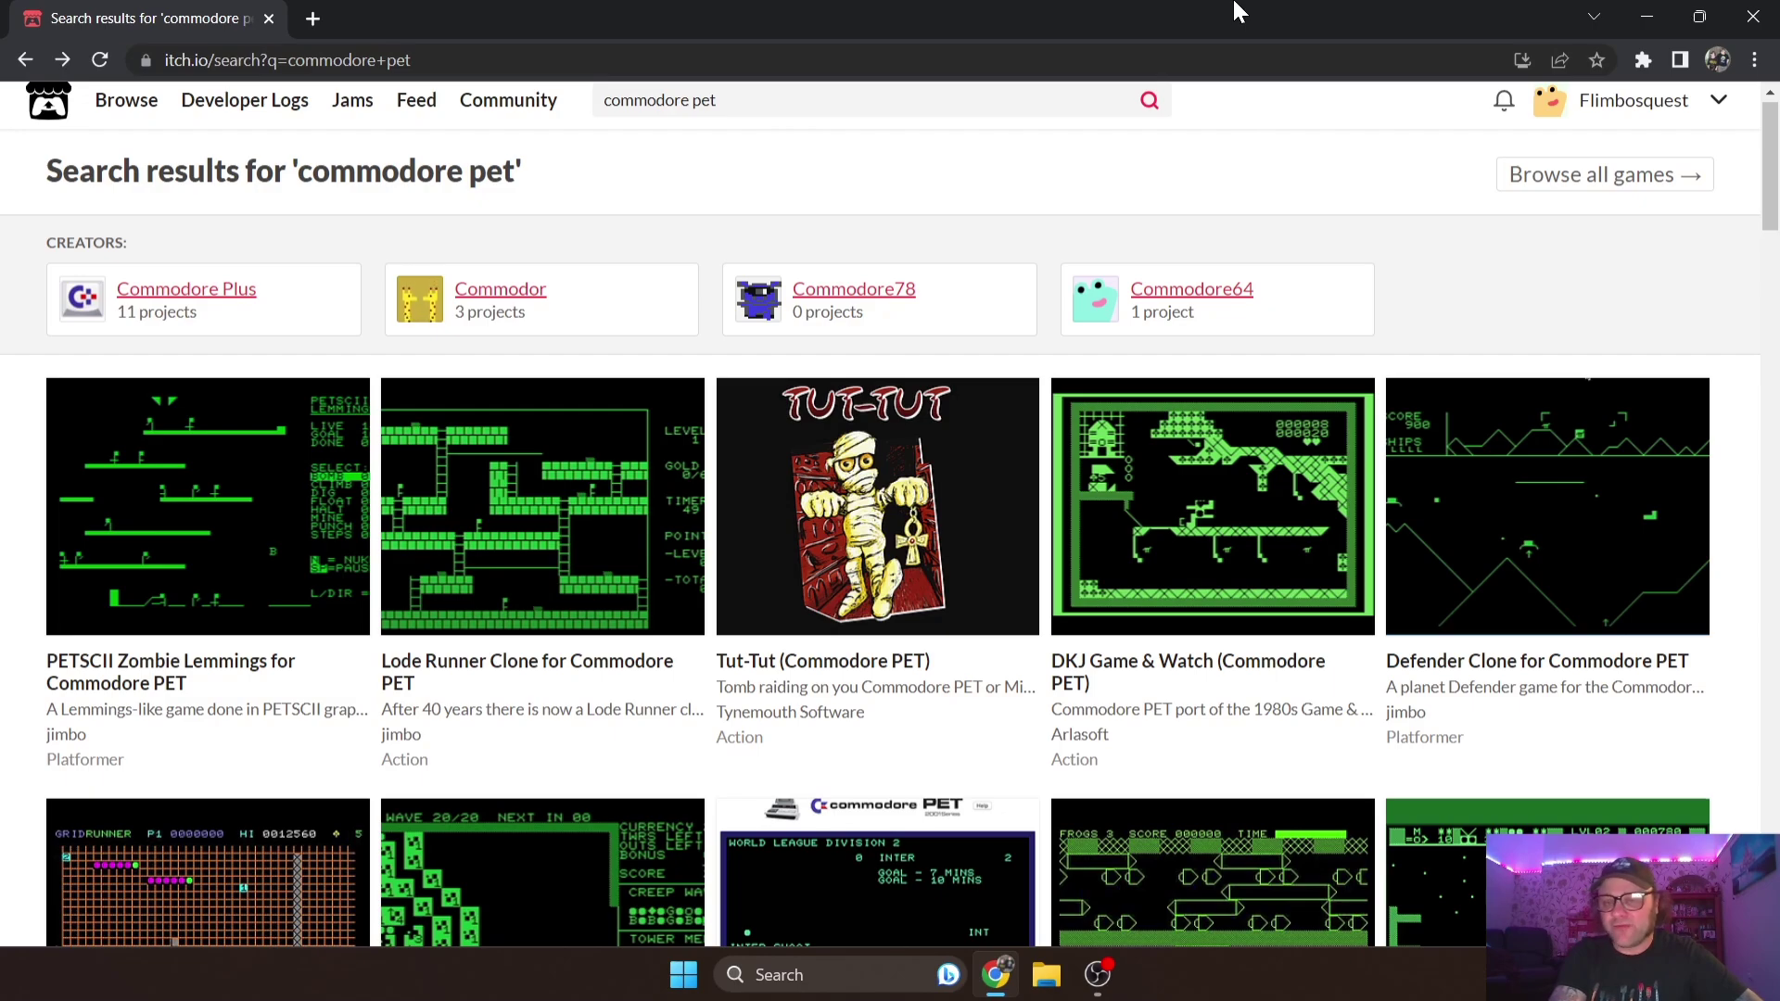
- Open the Tut-Tut (Commodore PET) game page and download tut-tut.tap without making a payment
mouse_move(1023, 375)
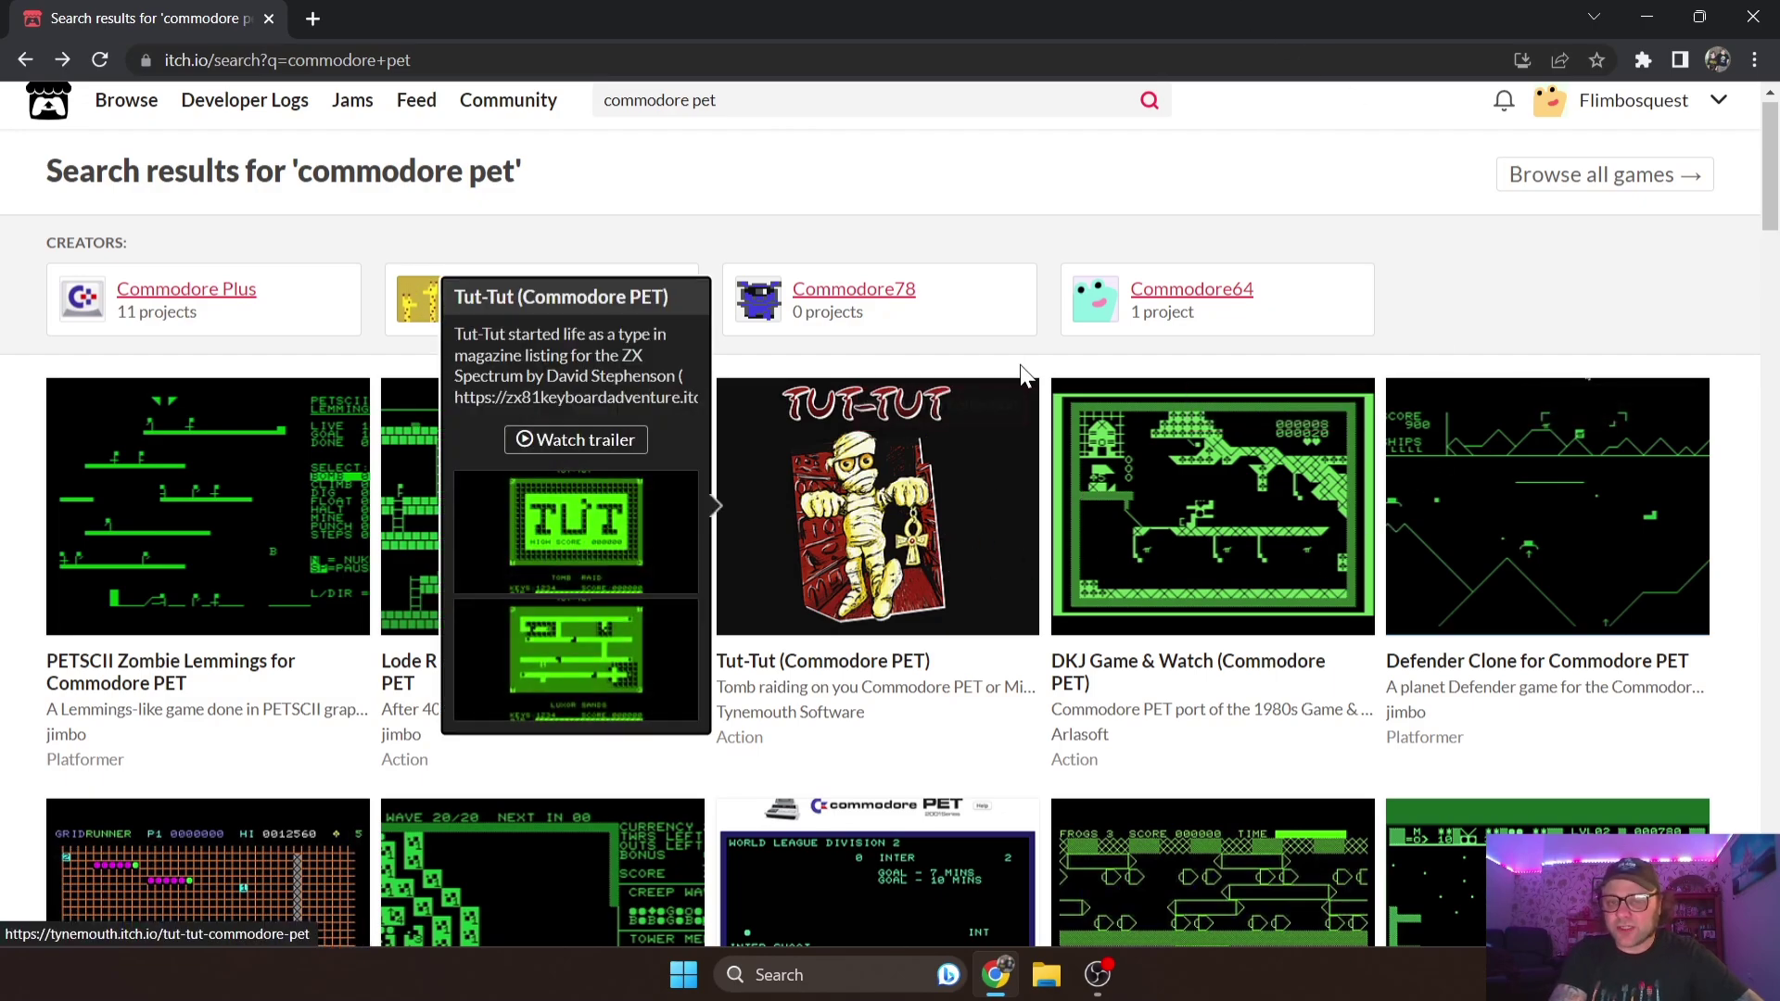
left_click(988, 480)
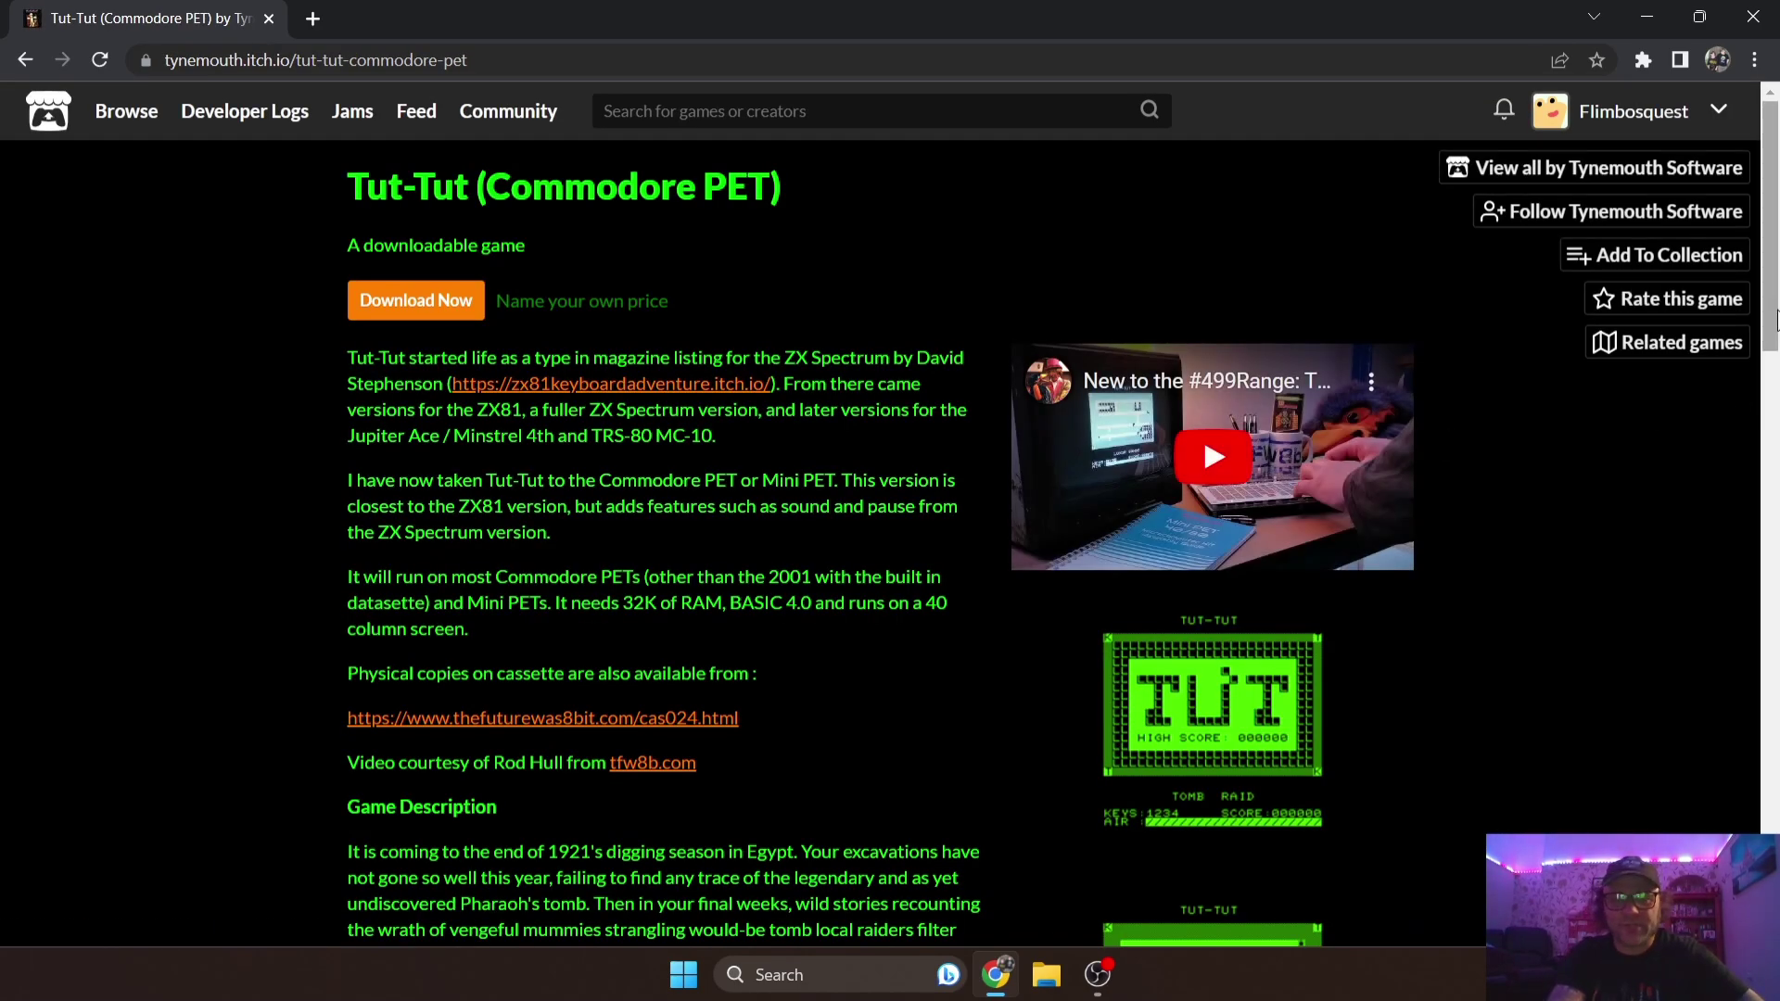
left_click_drag(1777, 320, 1776, 699)
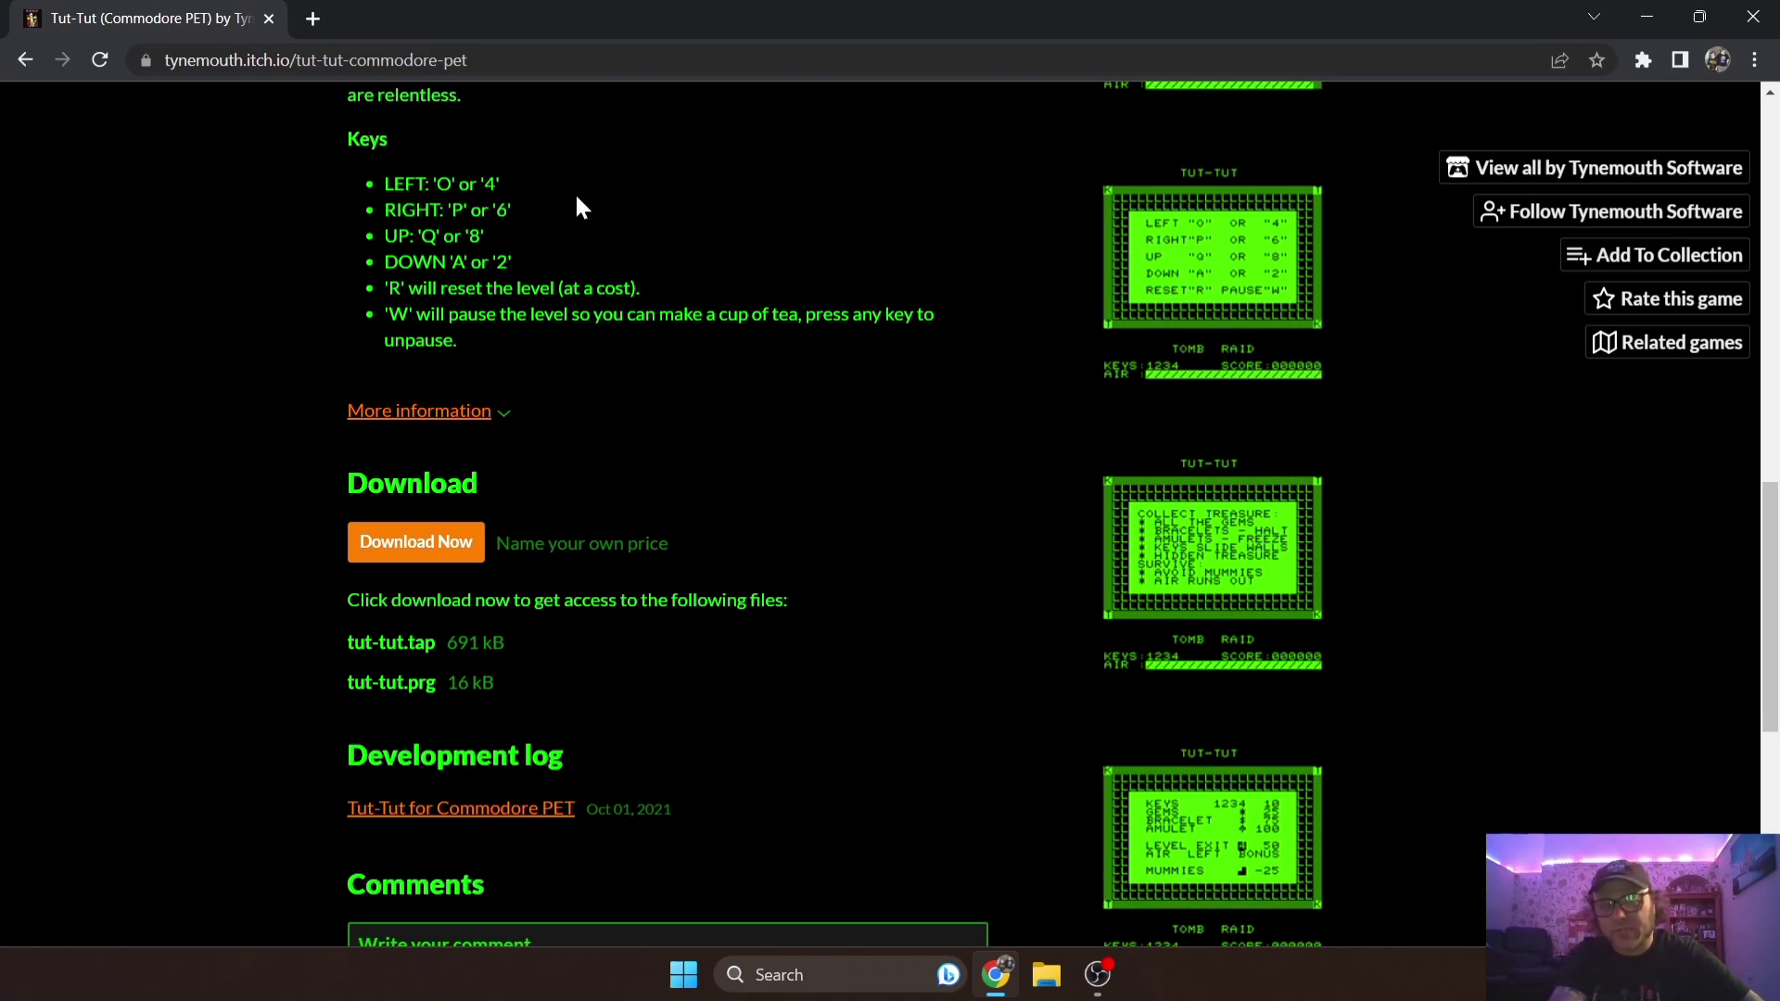
left_click(432, 541)
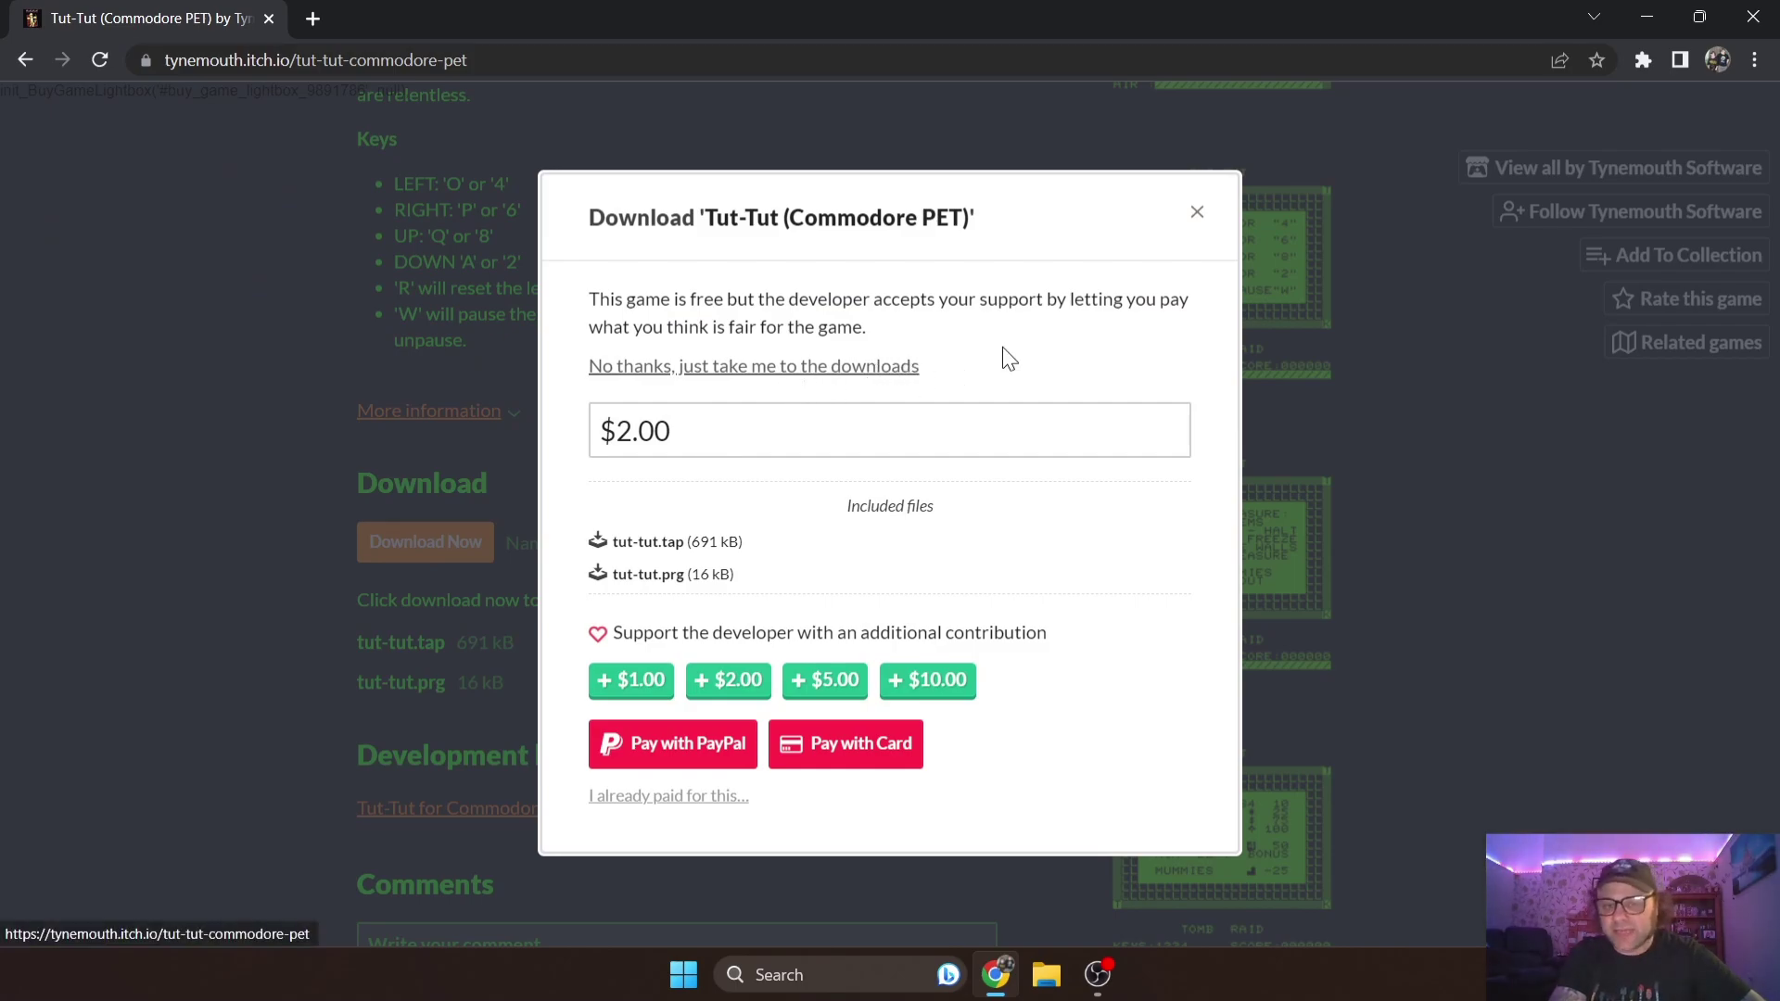
left_click(734, 370)
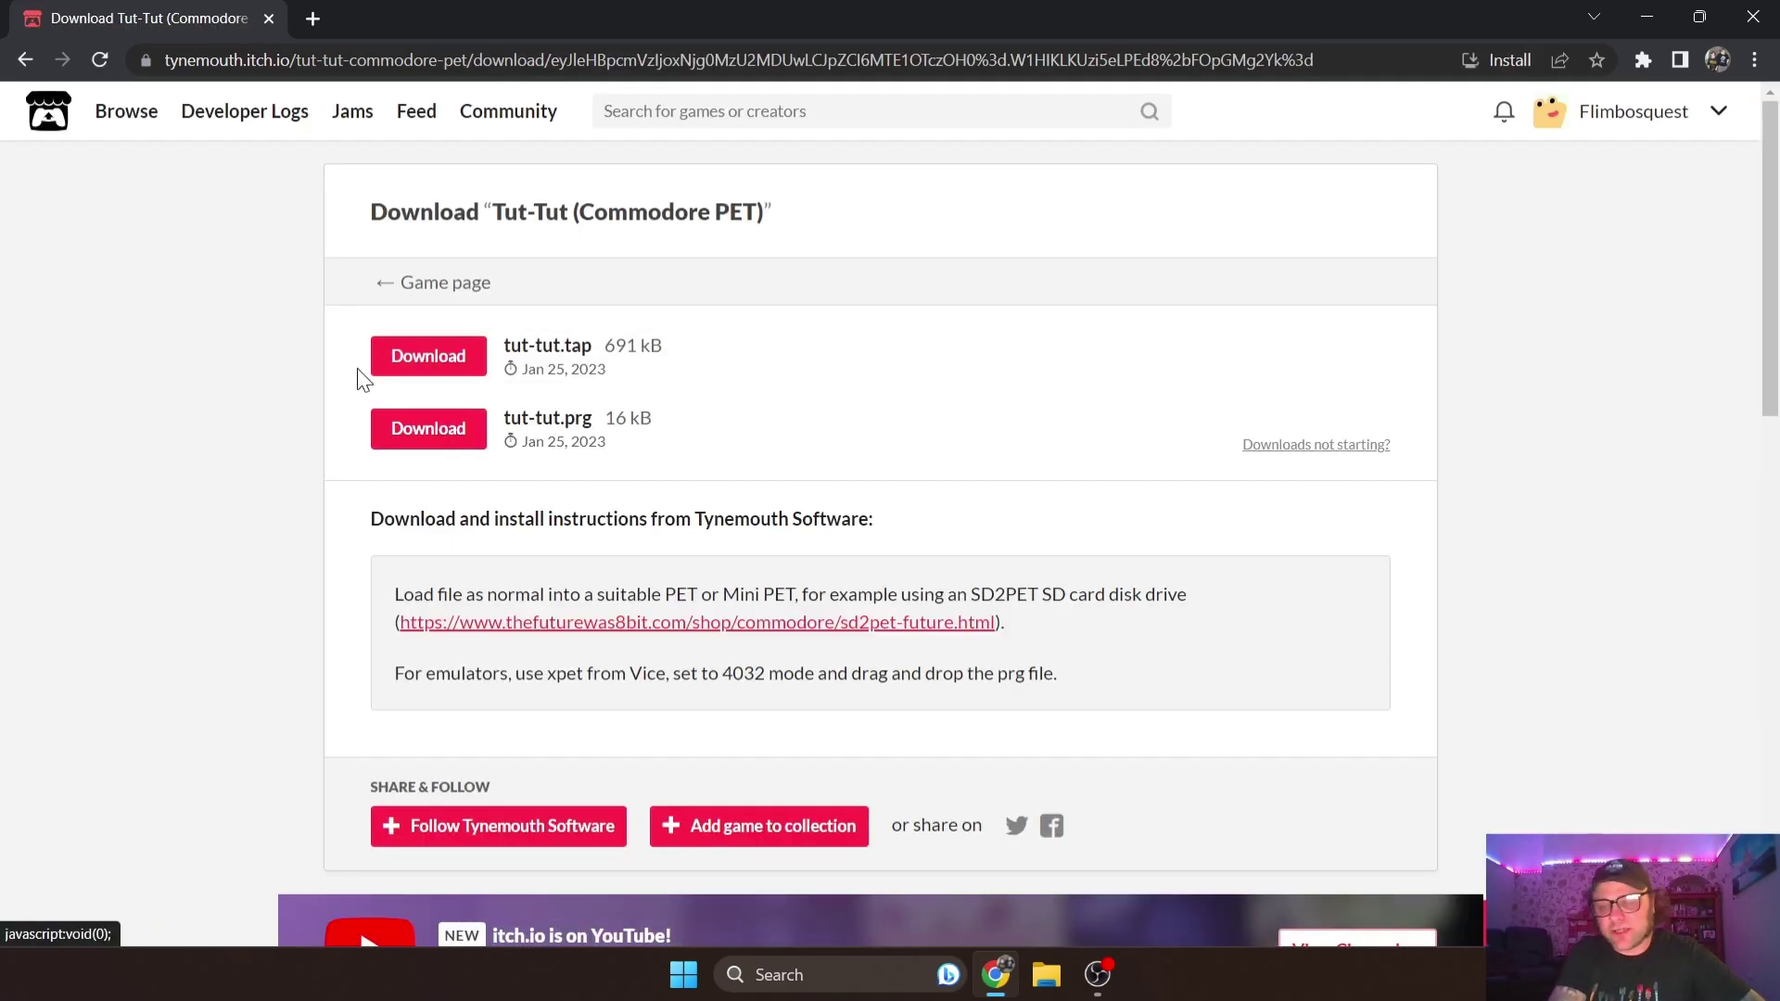
left_click(436, 362)
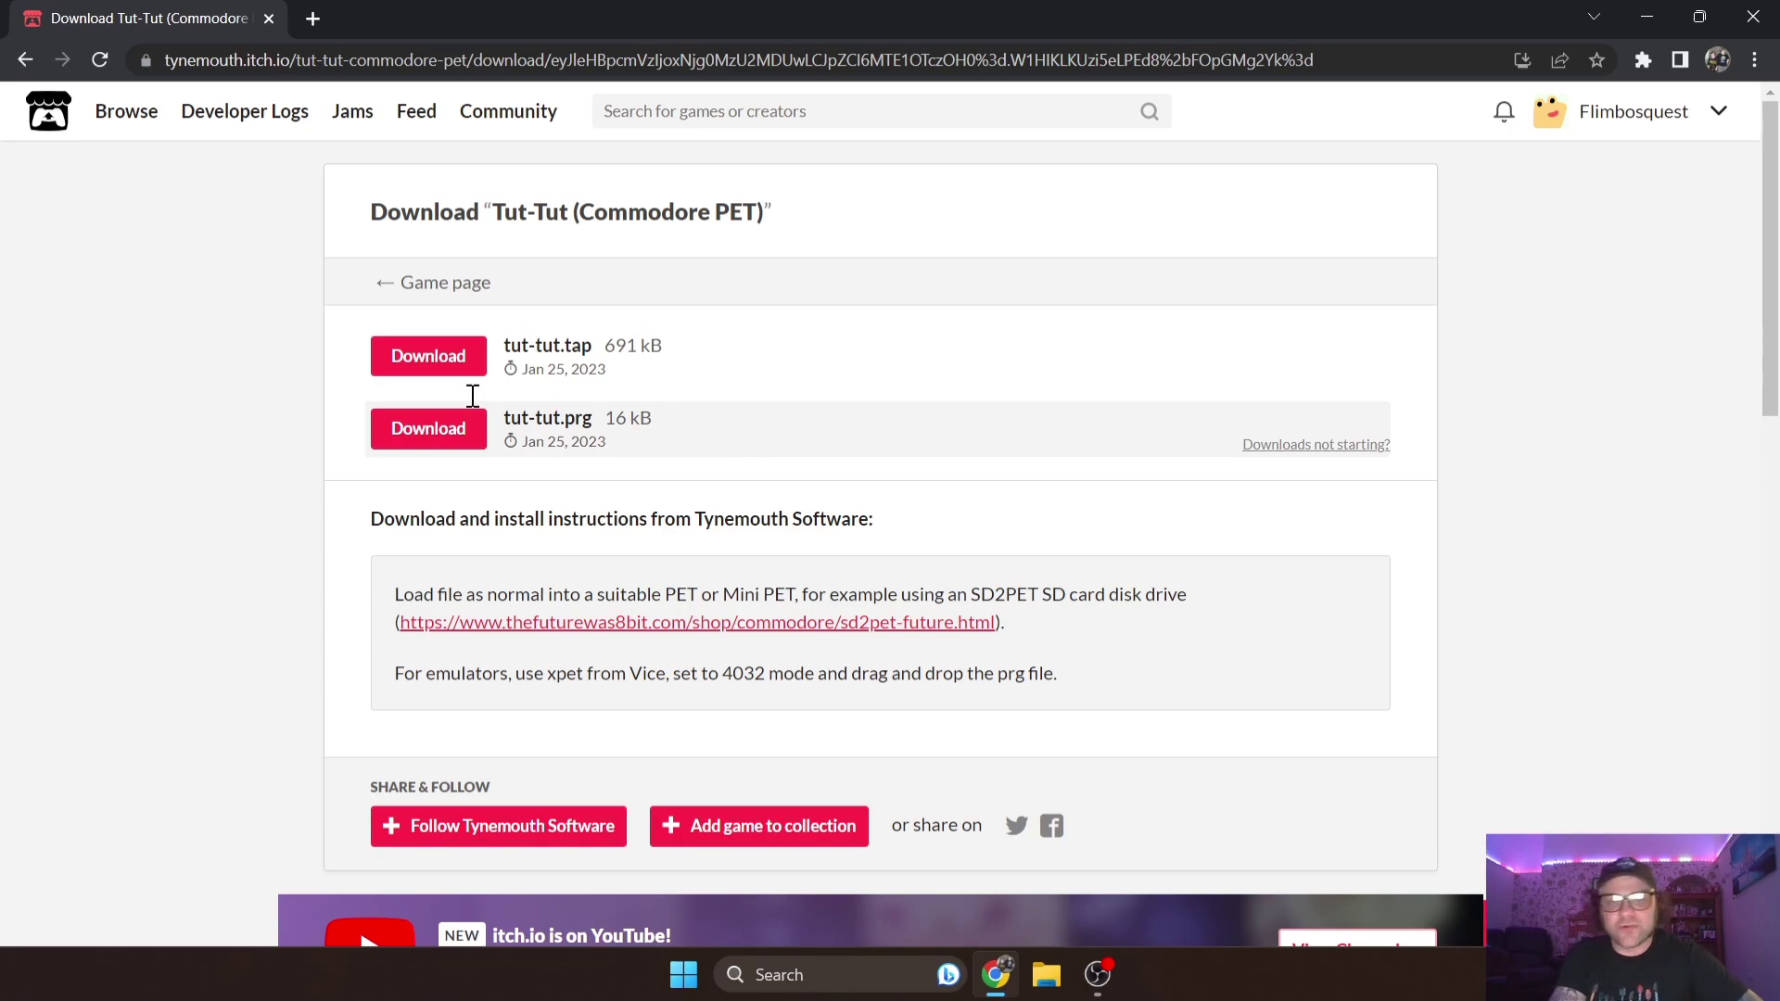
left_click(456, 361)
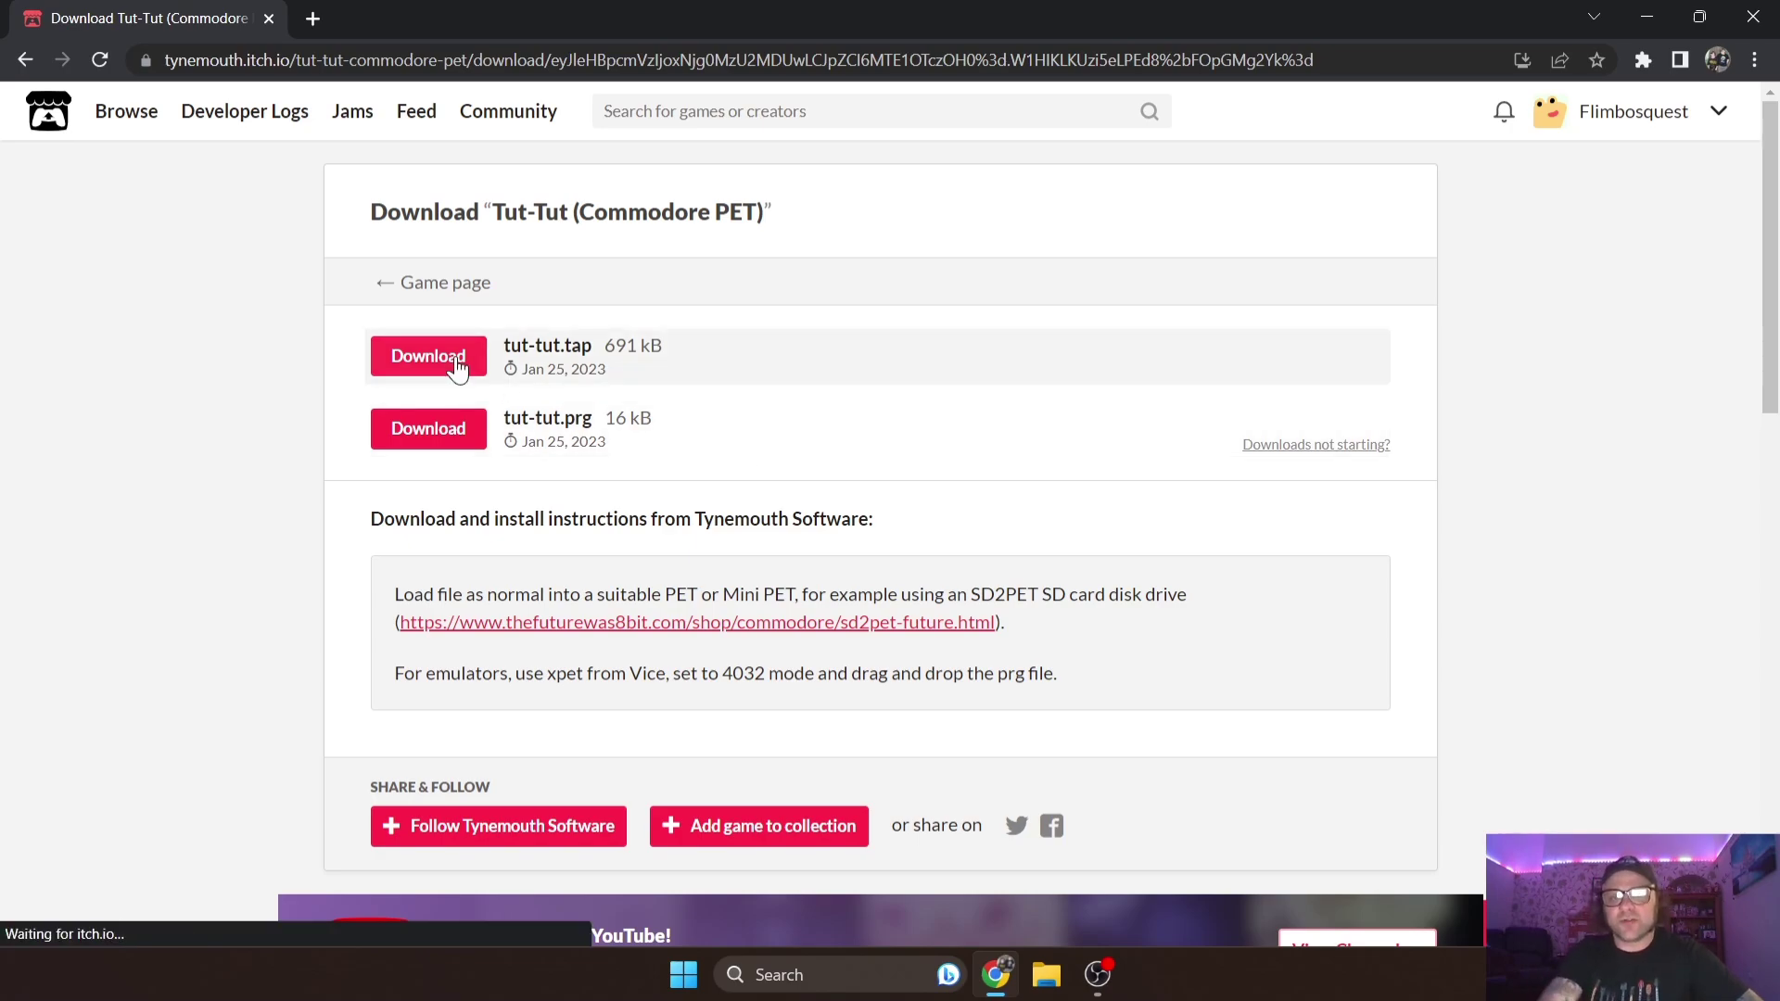
- Place the downloaded tut-tut.tap file on the desktop and minimise the browser
double_click(1051, 30)
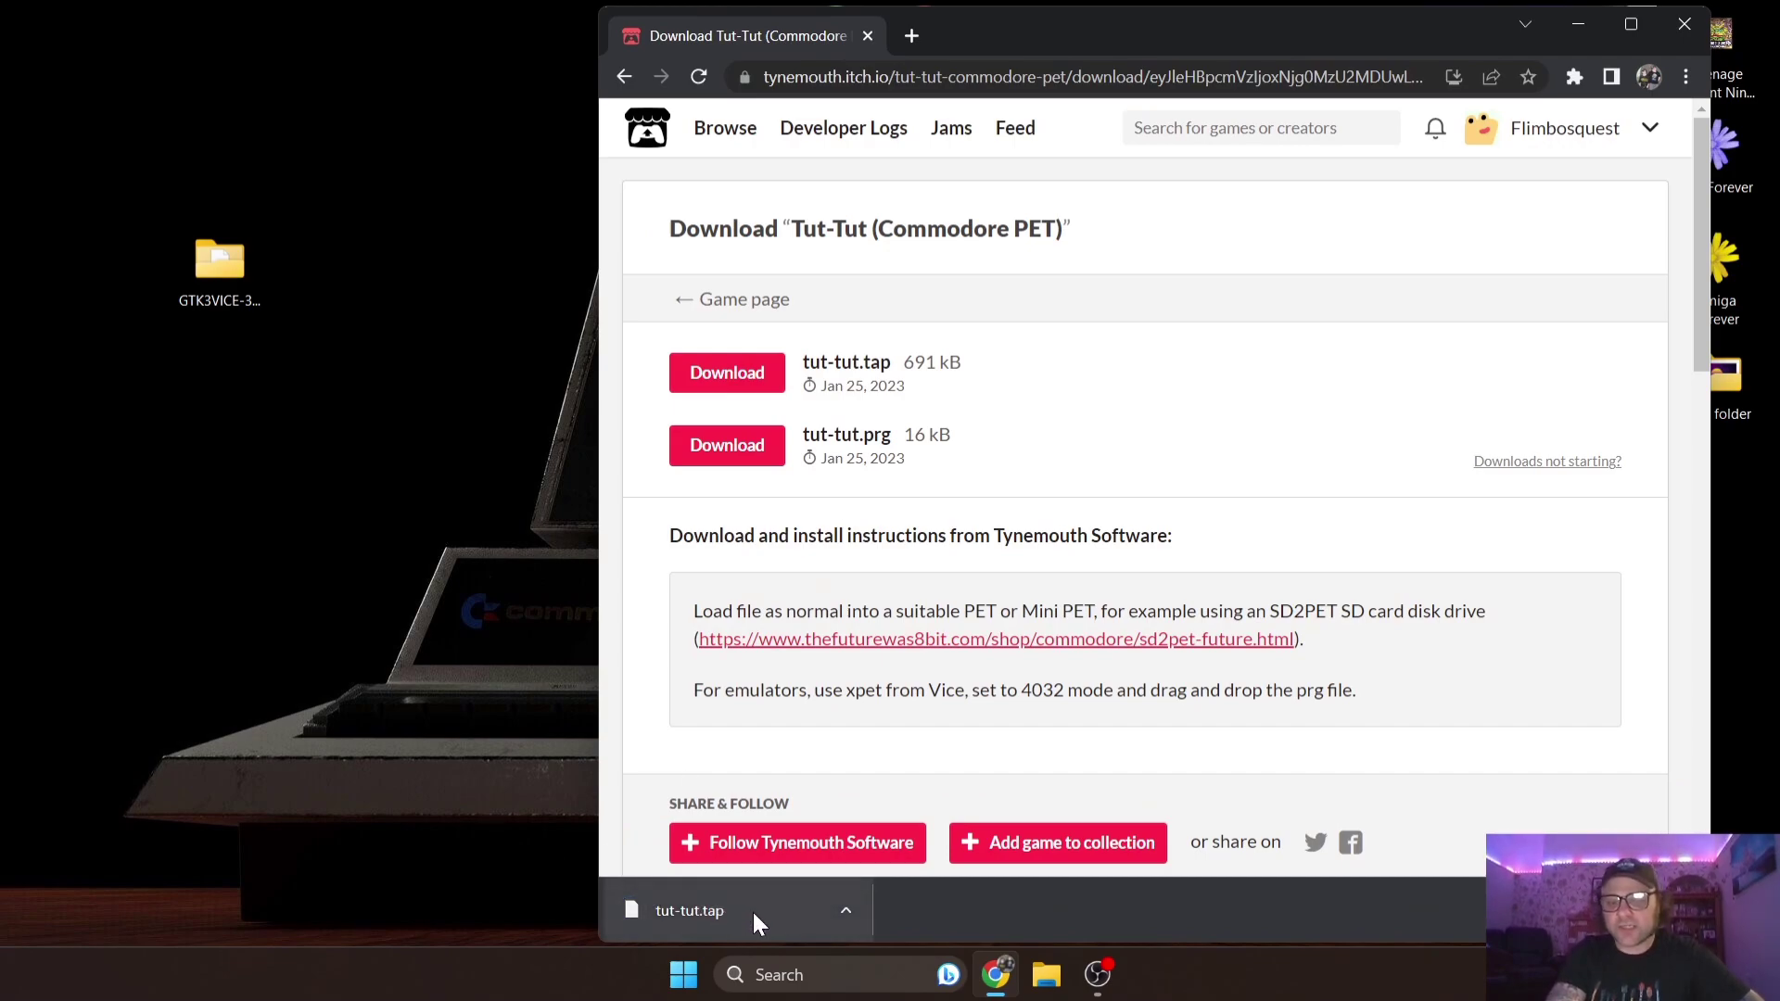
left_click_drag(753, 912, 221, 607)
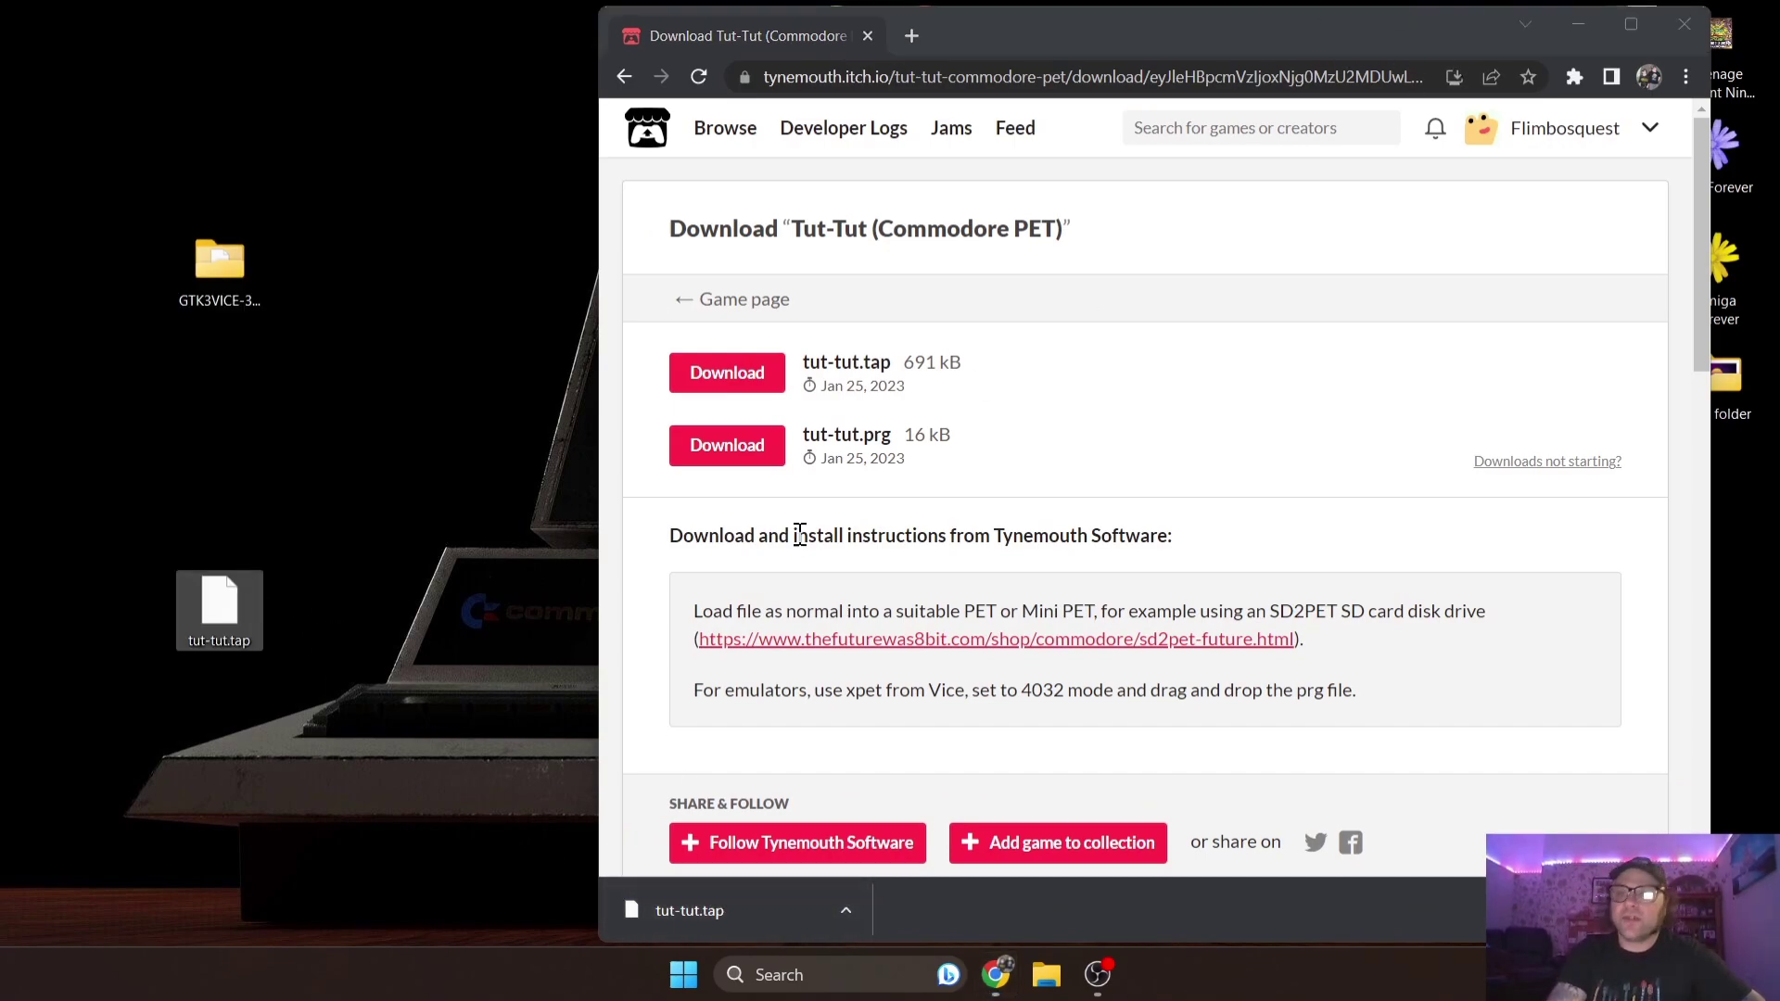
left_click(800, 536)
left_click(626, 78)
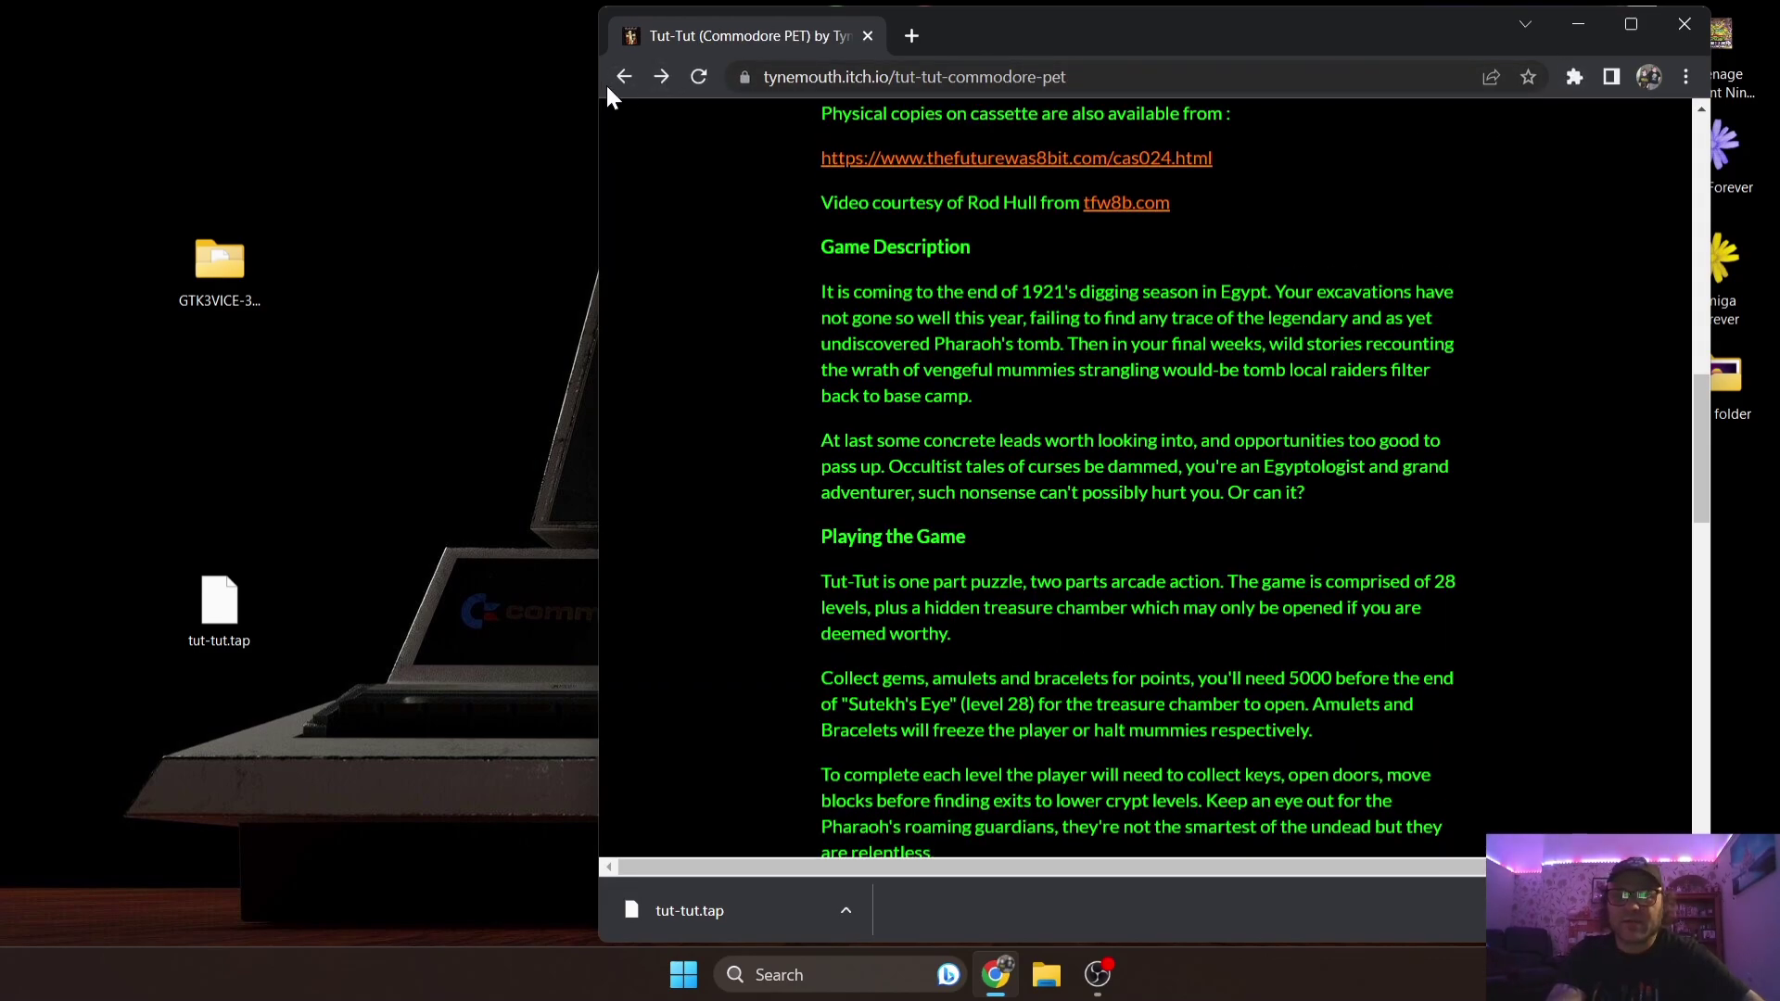
left_click(625, 74)
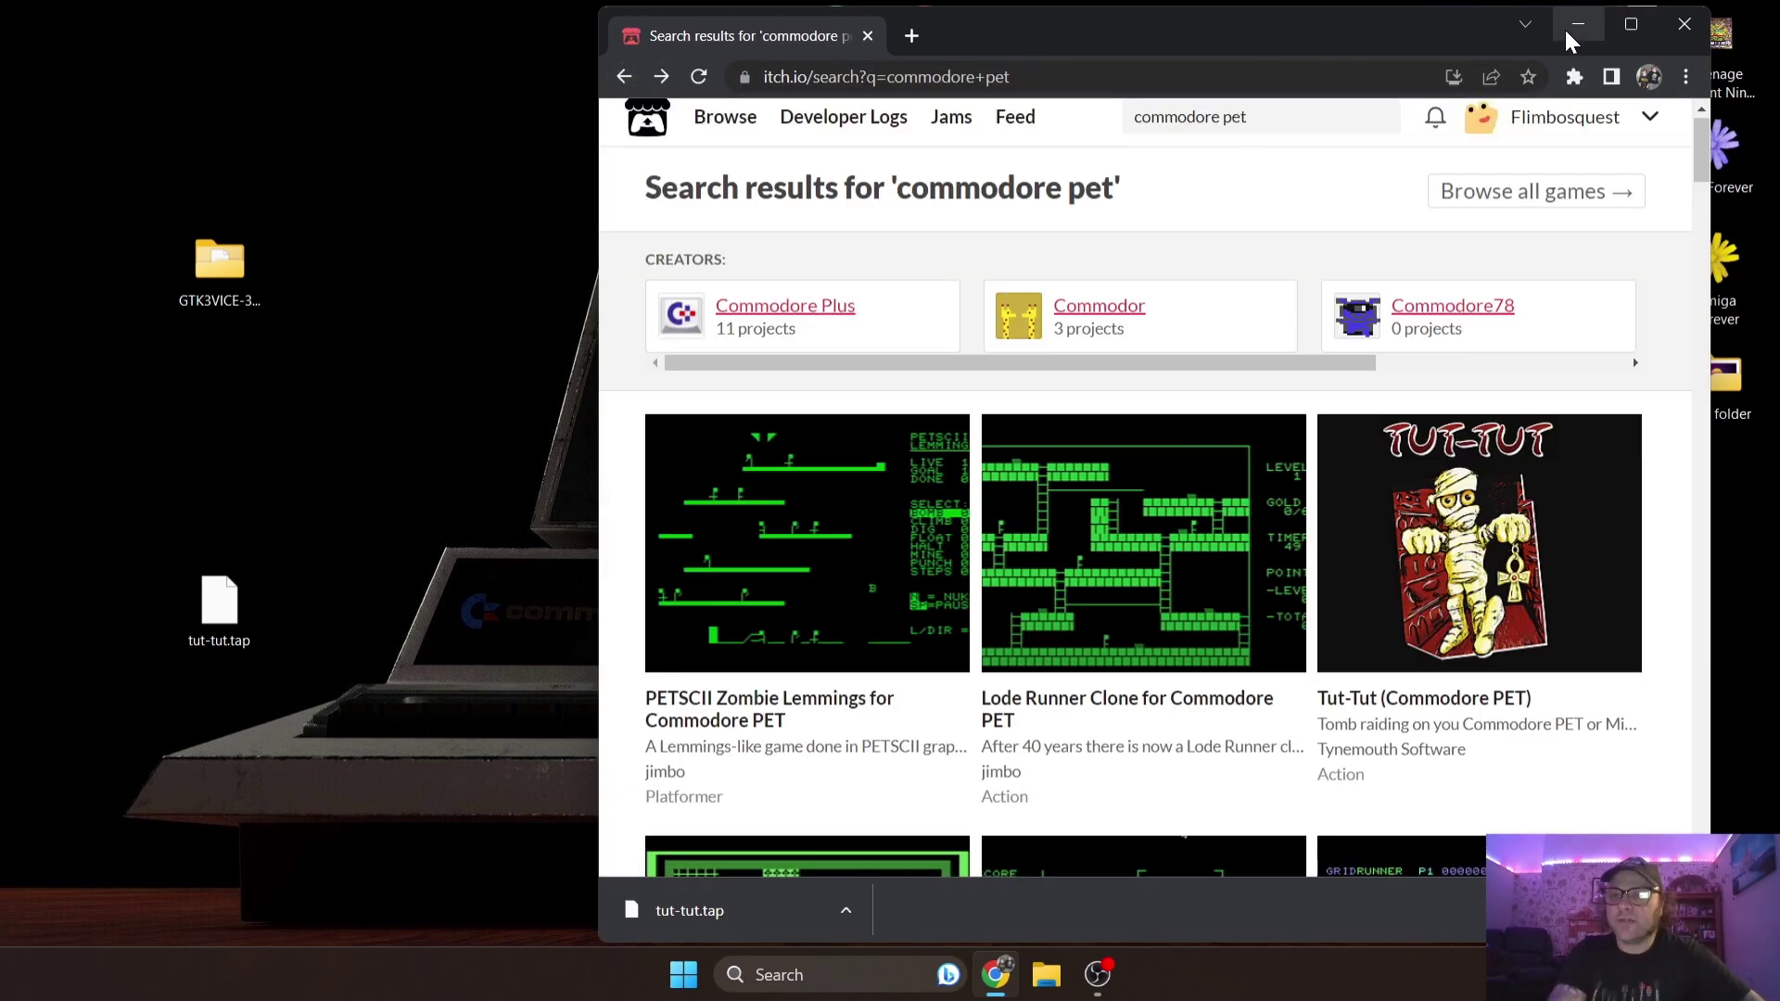
left_click(1578, 24)
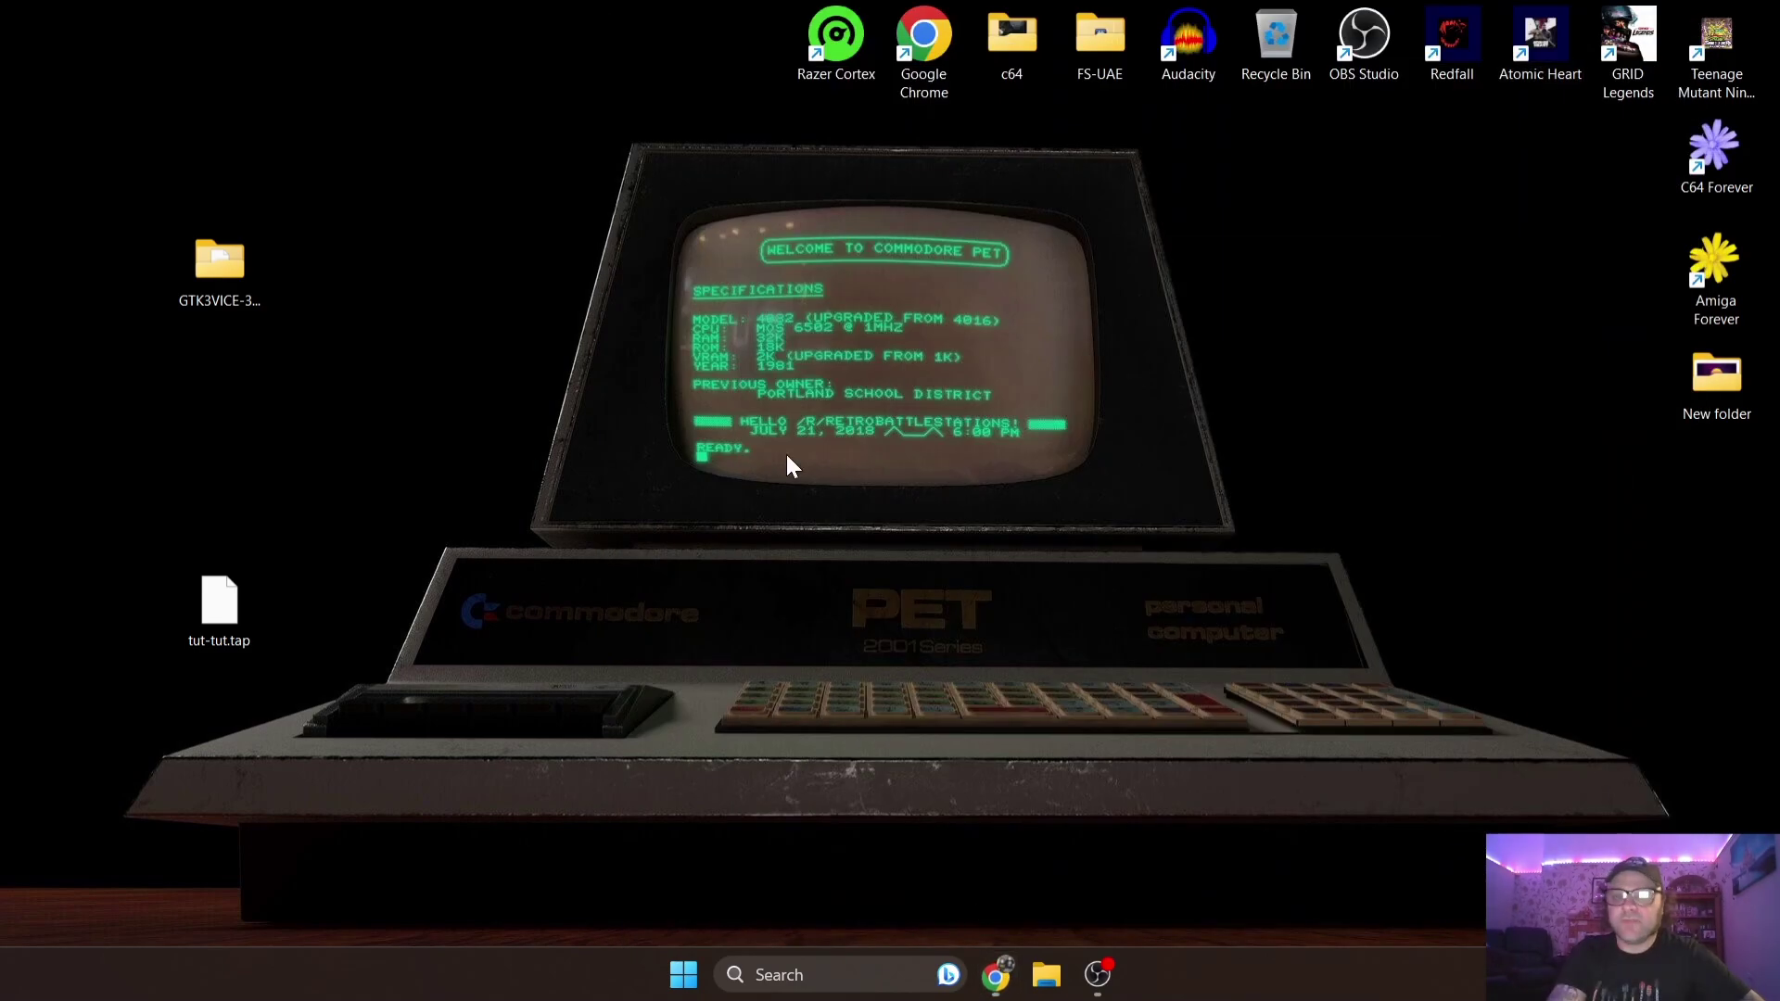
- Open the bin folder inside GTK3VICE-3.7-win64 on the desktop in a maximised window
double_click(237, 278)
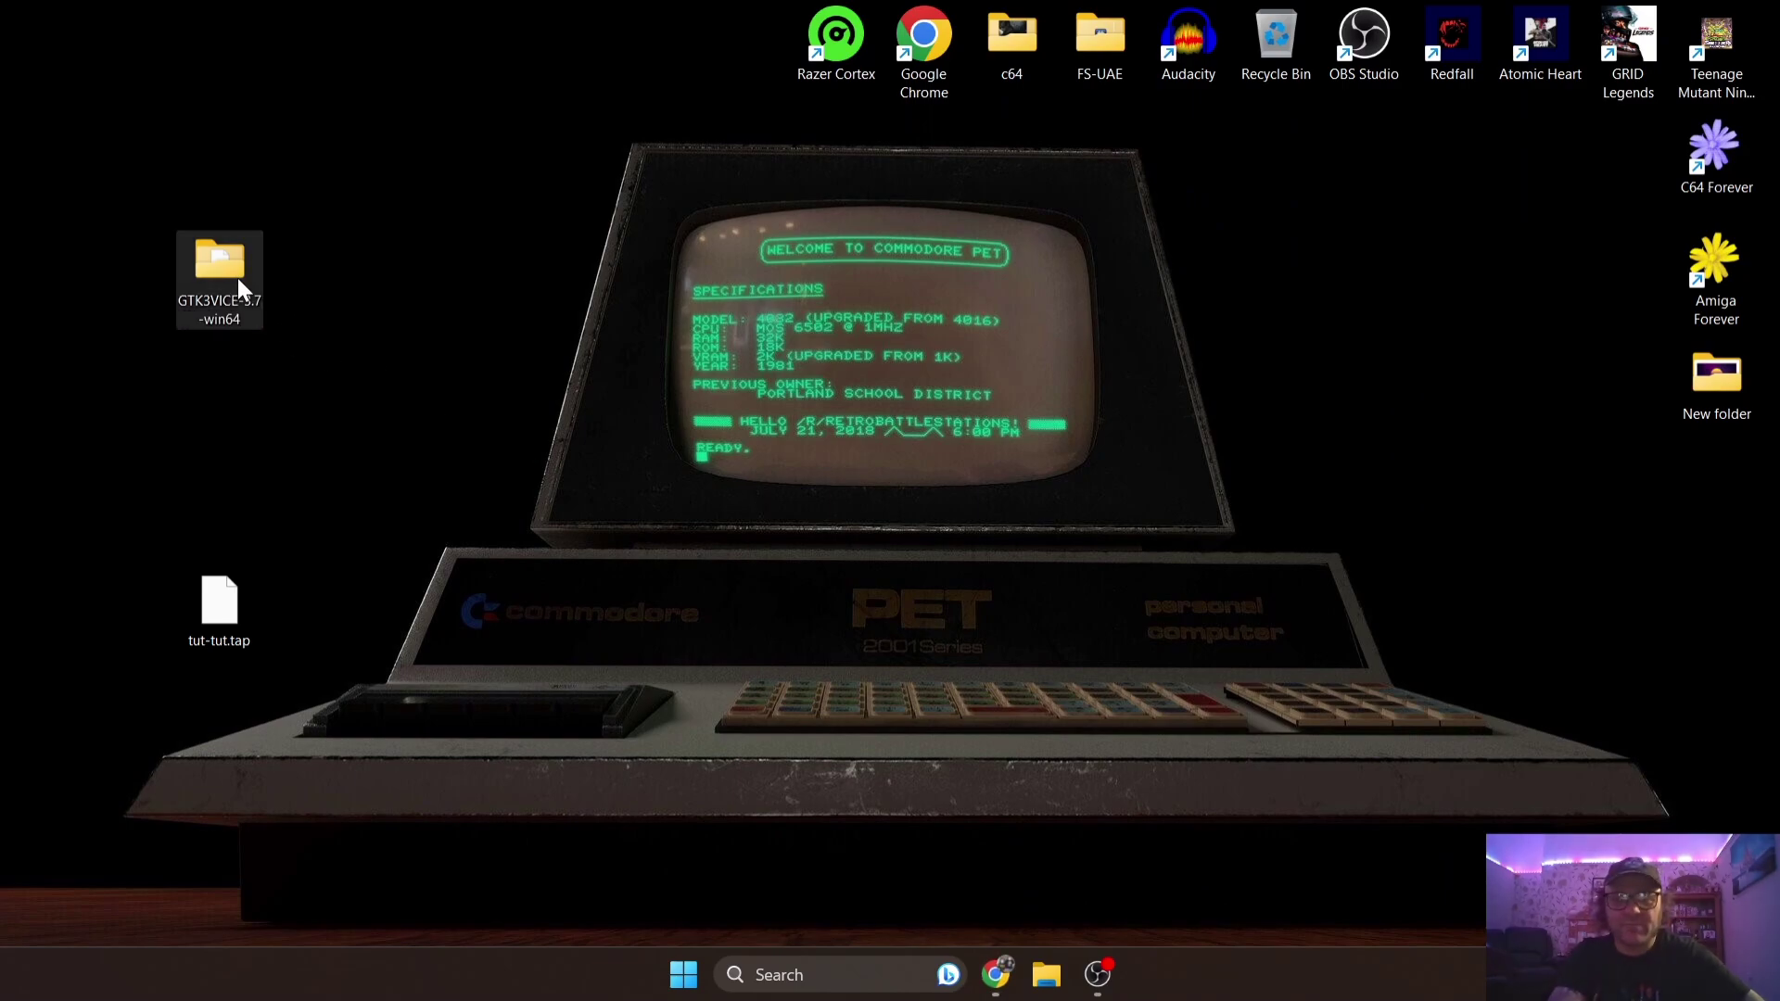
left_click_drag(525, 7, 1039, 44)
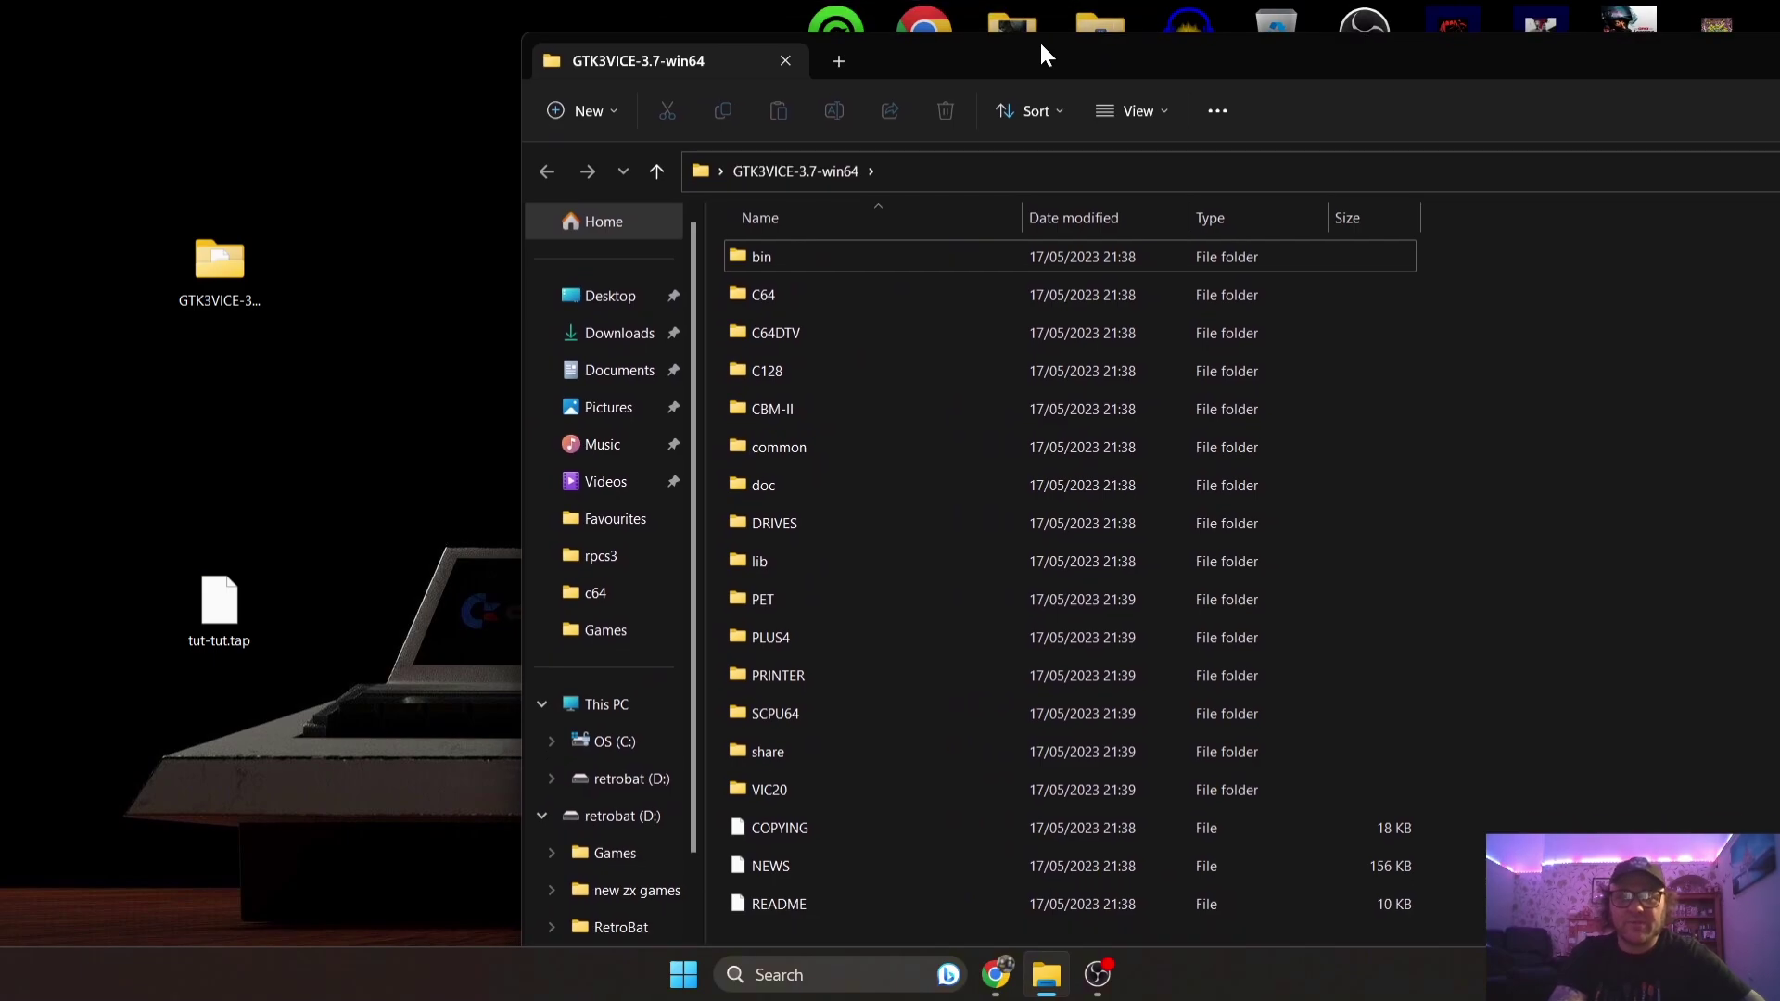
double_click(760, 261)
left_click_drag(1046, 48, 620, 15)
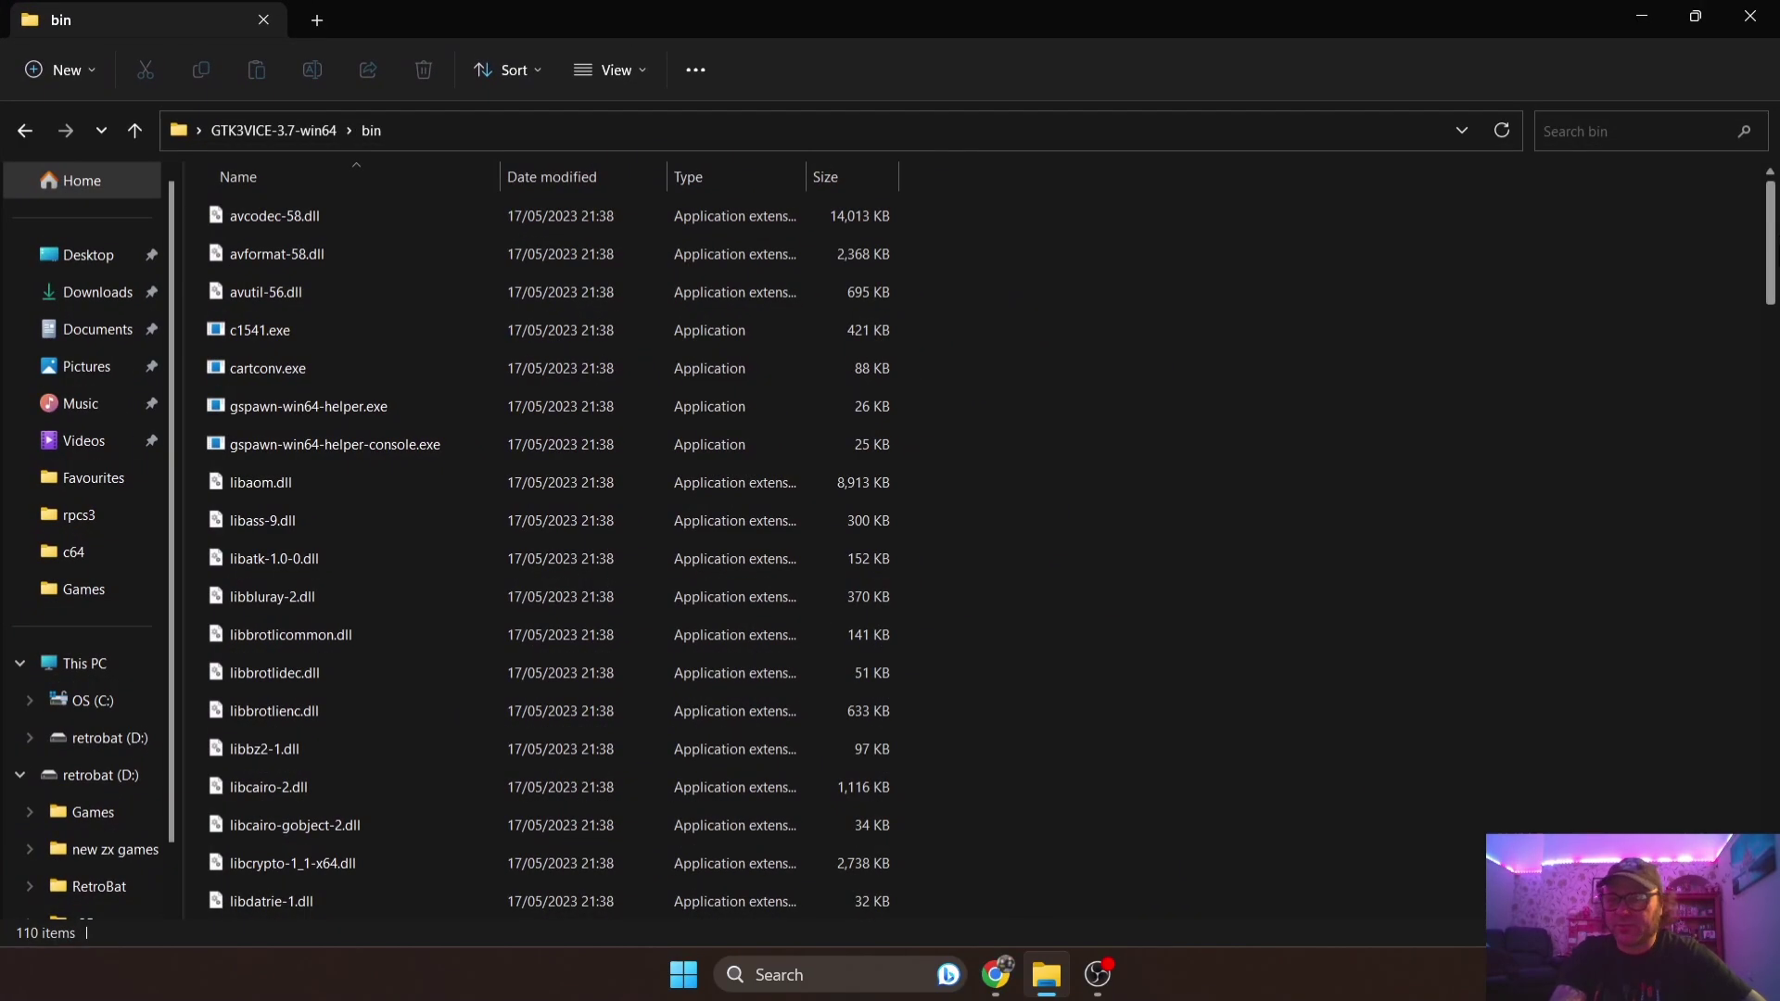
- Launch the PET emulator xpet.exe from the bin folder and allow it to run despite the SmartScreen block
left_click_drag(1766, 283, 1761, 835)
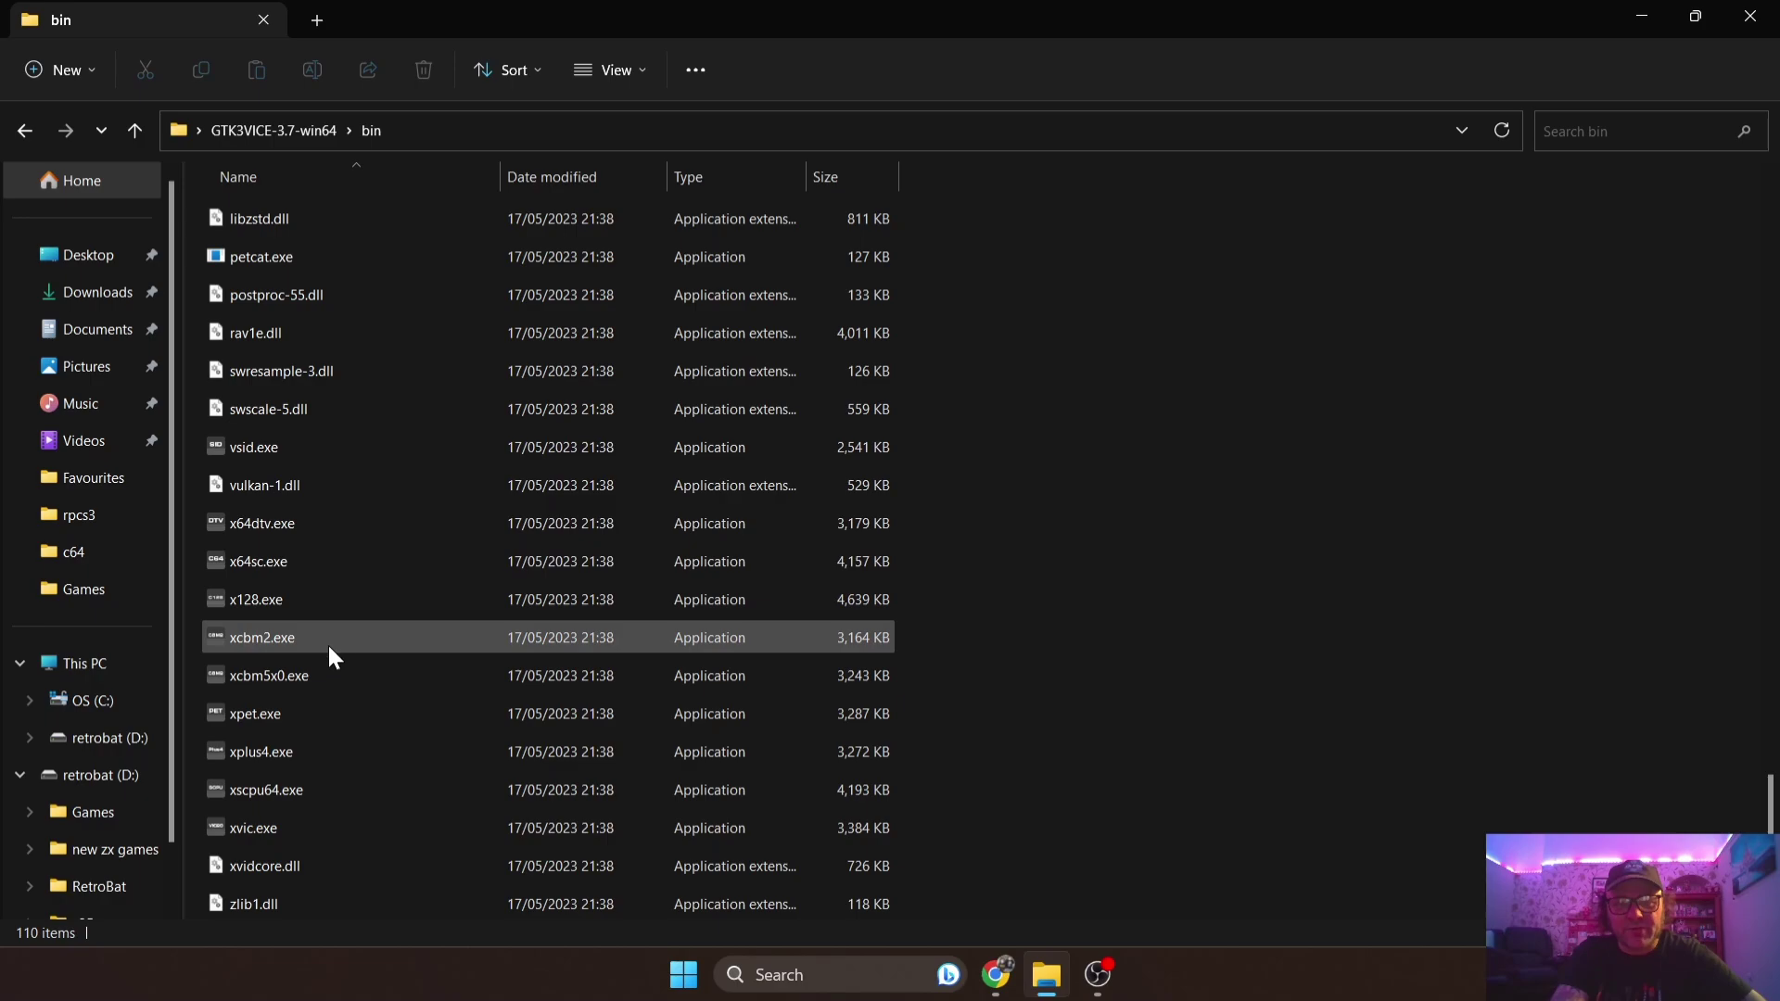
double_click(297, 715)
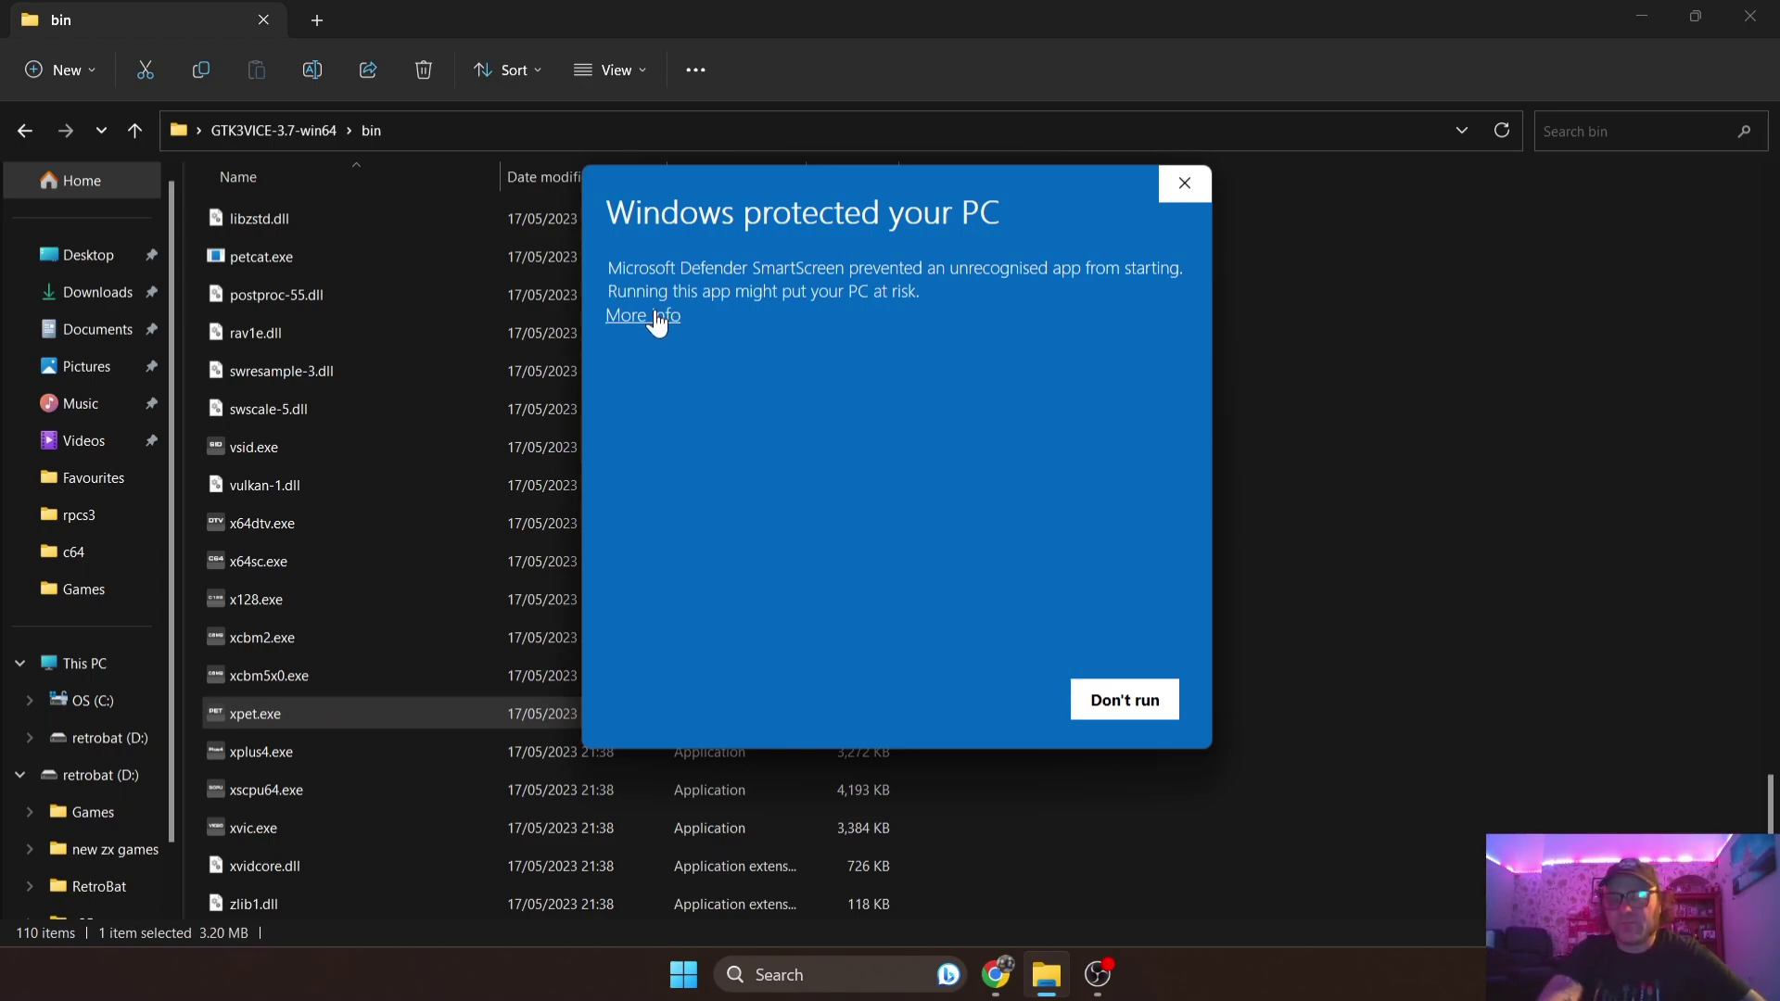
left_click(654, 317)
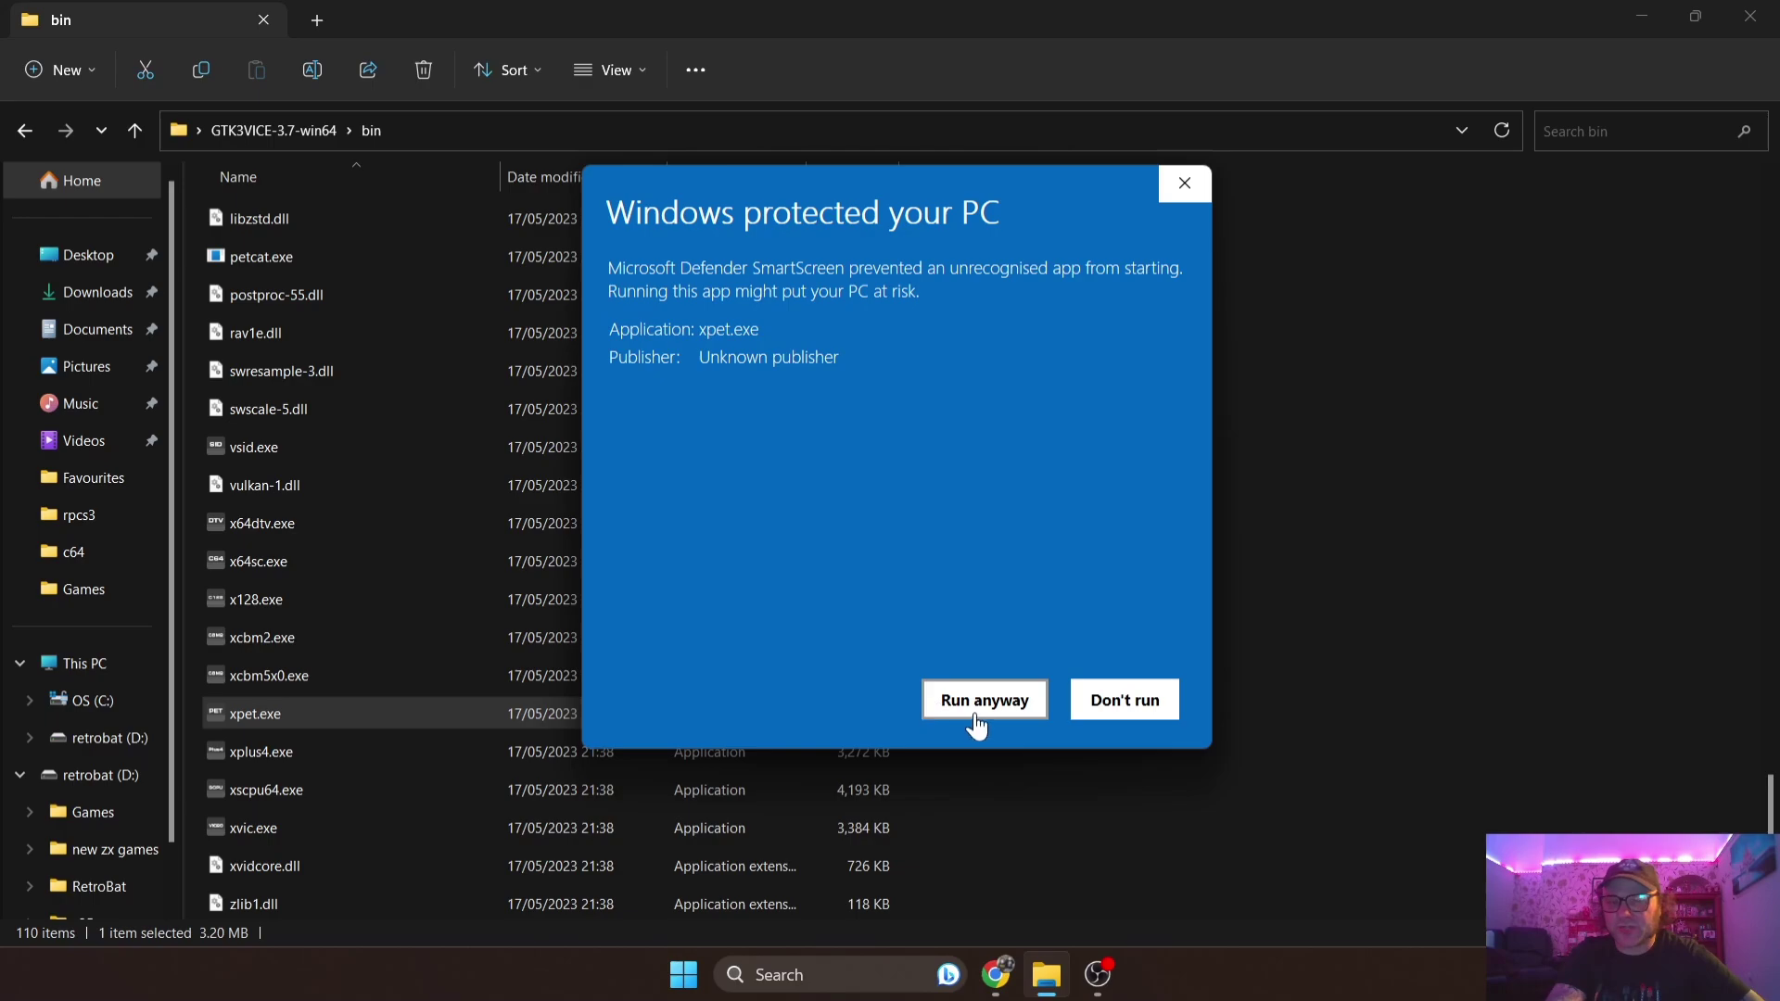
left_click(972, 712)
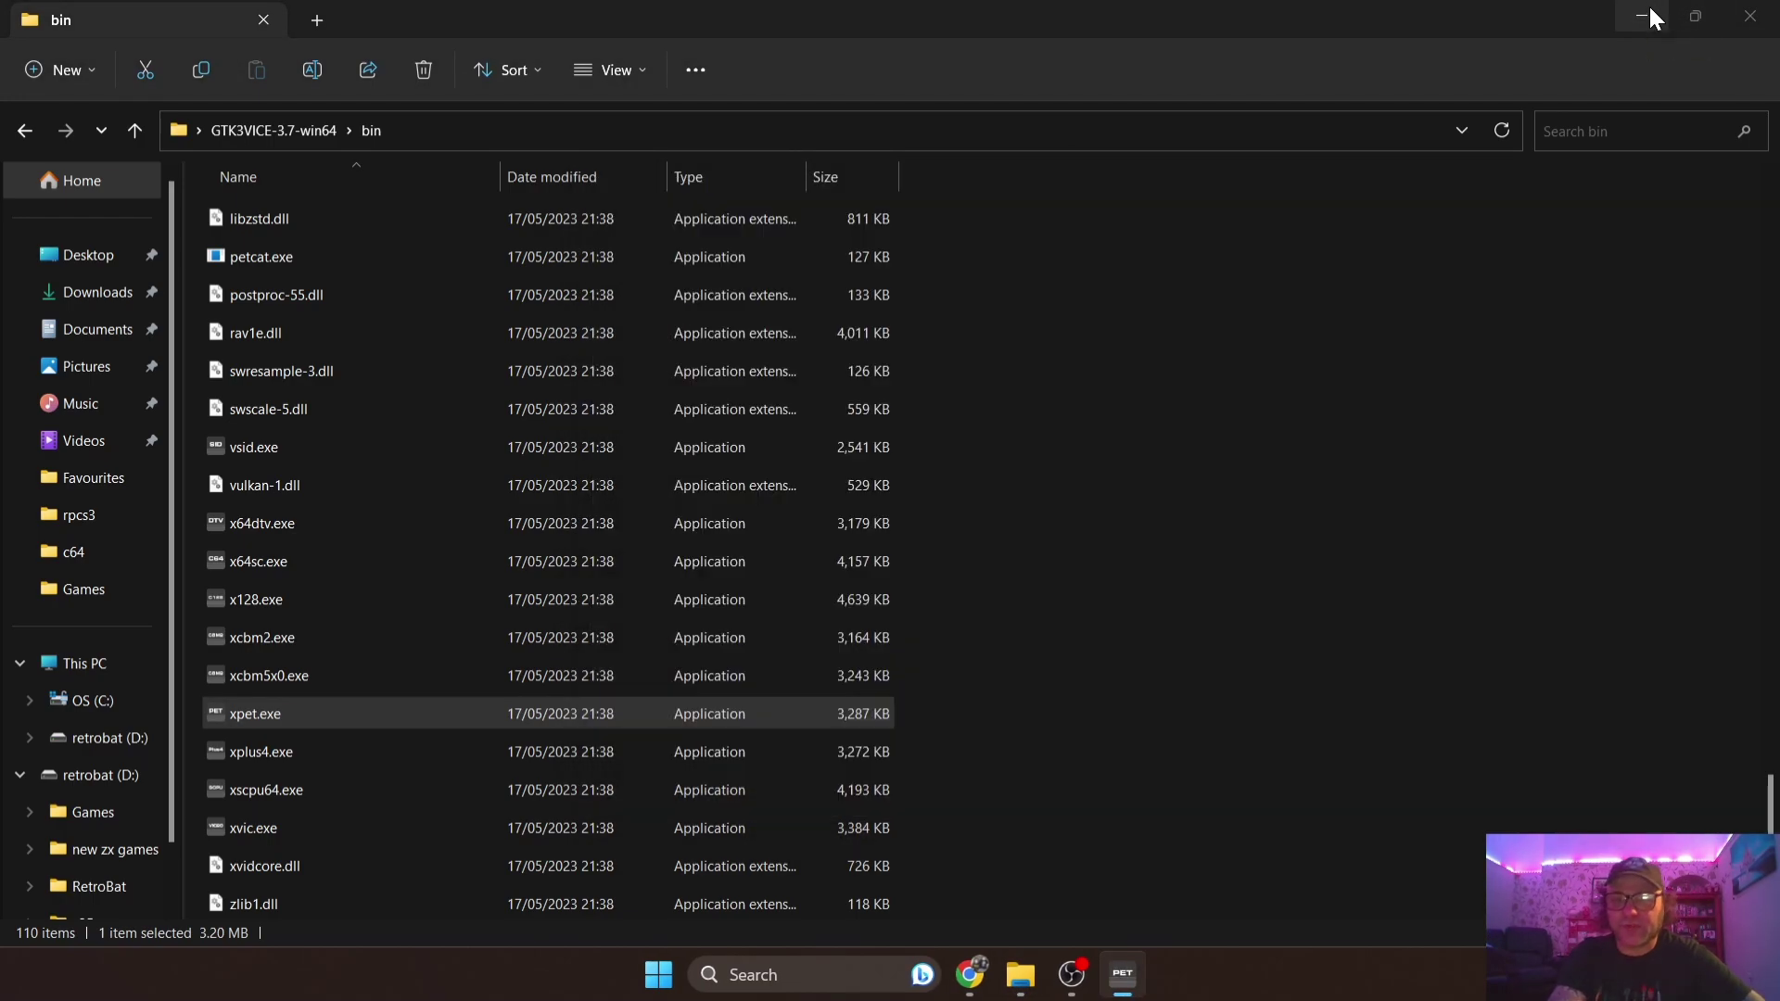
- Minimise the bin folder window and move the VICE (PET) window clear of the desktop's tut-tut.tap file
left_click(1643, 17)
left_click_drag(803, 195, 1006, 135)
left_click(553, 463)
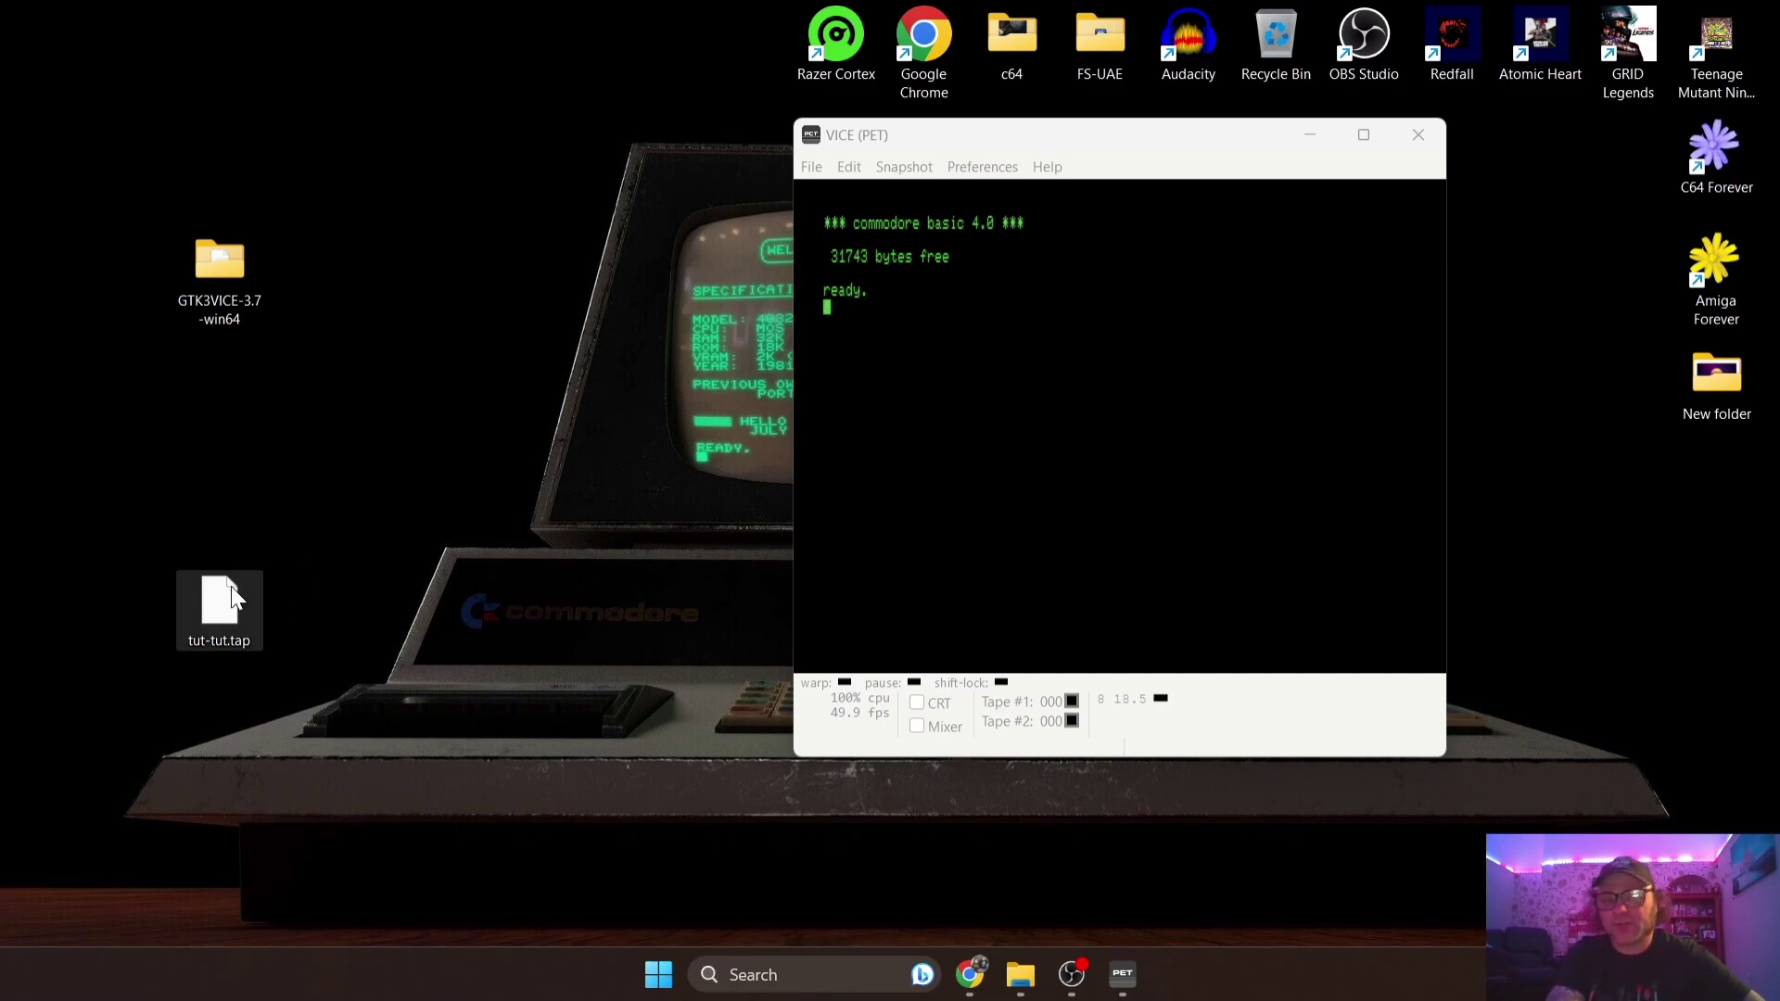
left_click(925, 141)
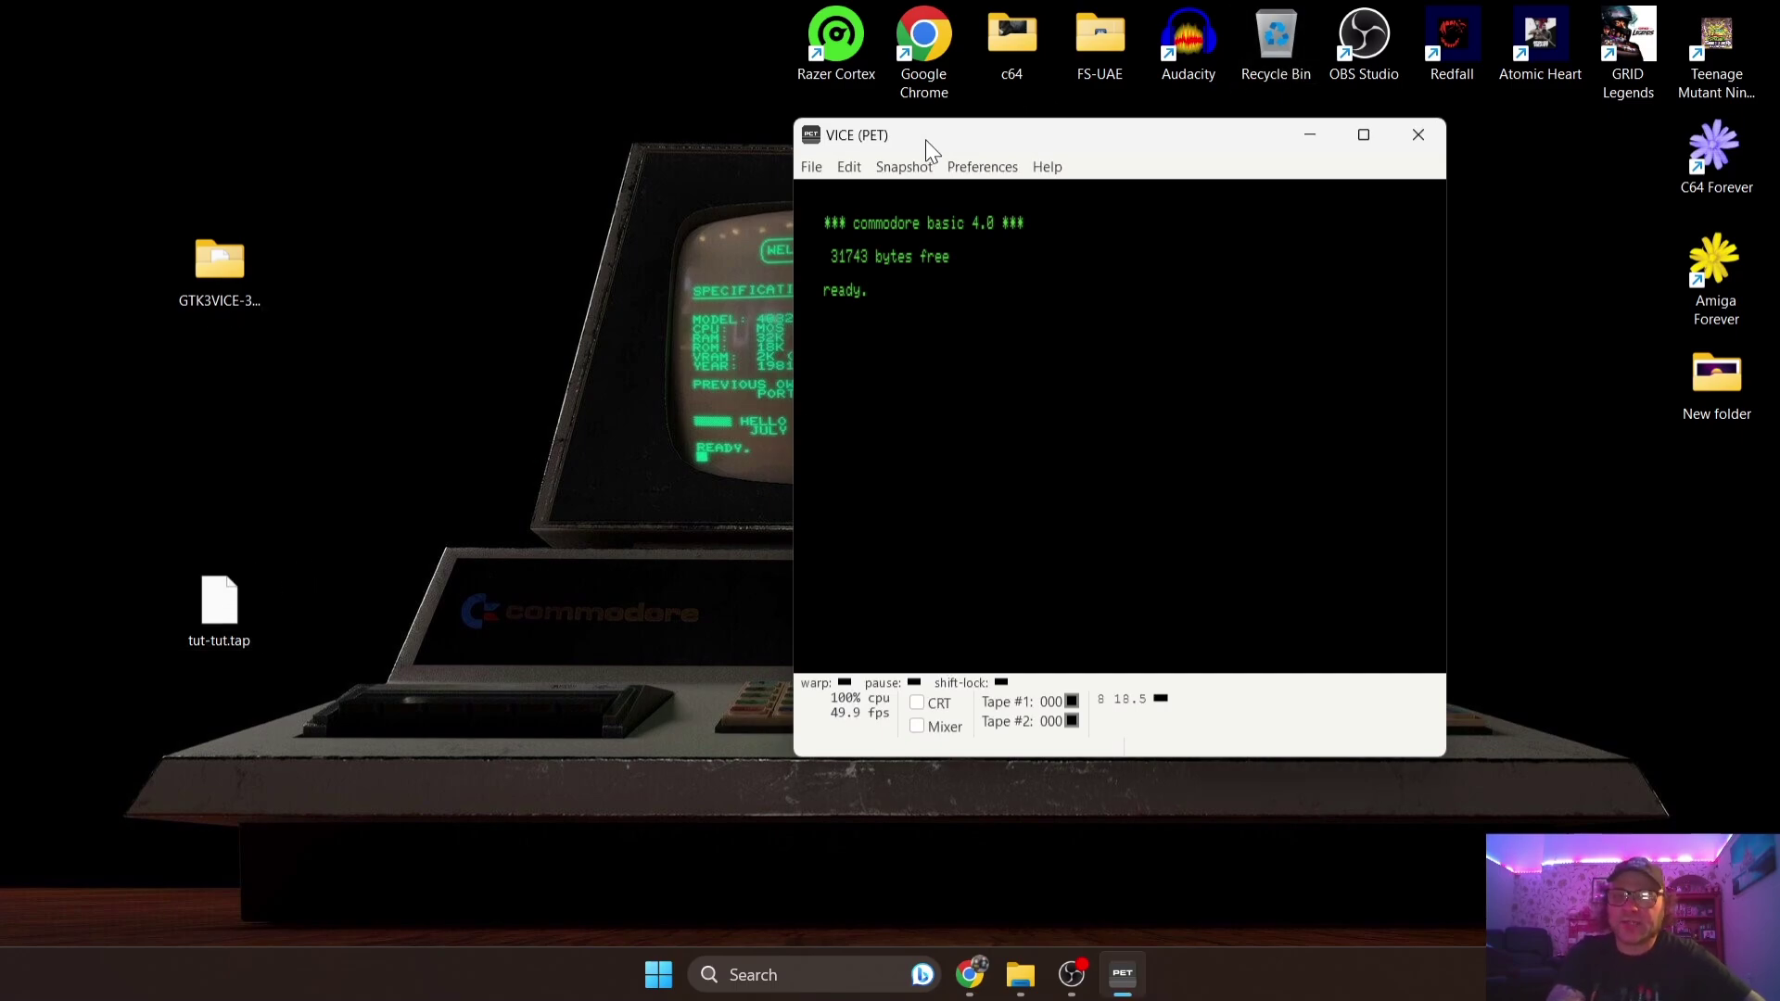
- Attach the tut-tut.tap tape image from the Desktop folder to datasette #1
left_click(812, 169)
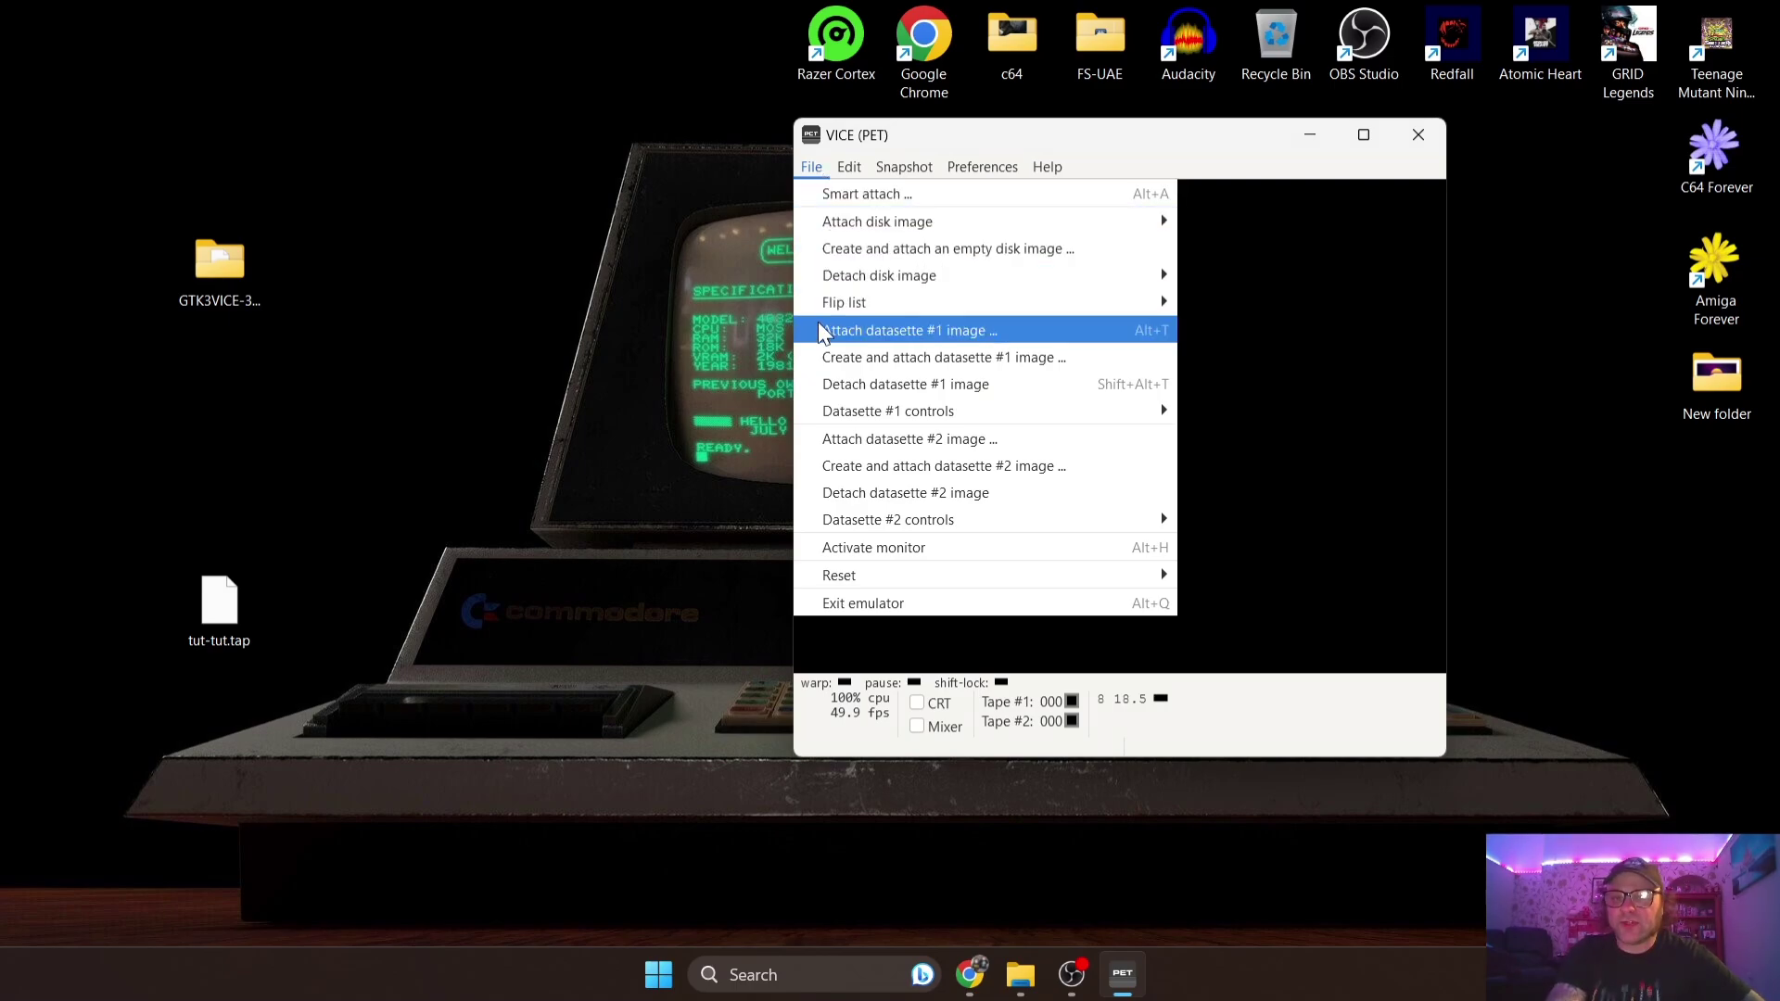
left_click(851, 326)
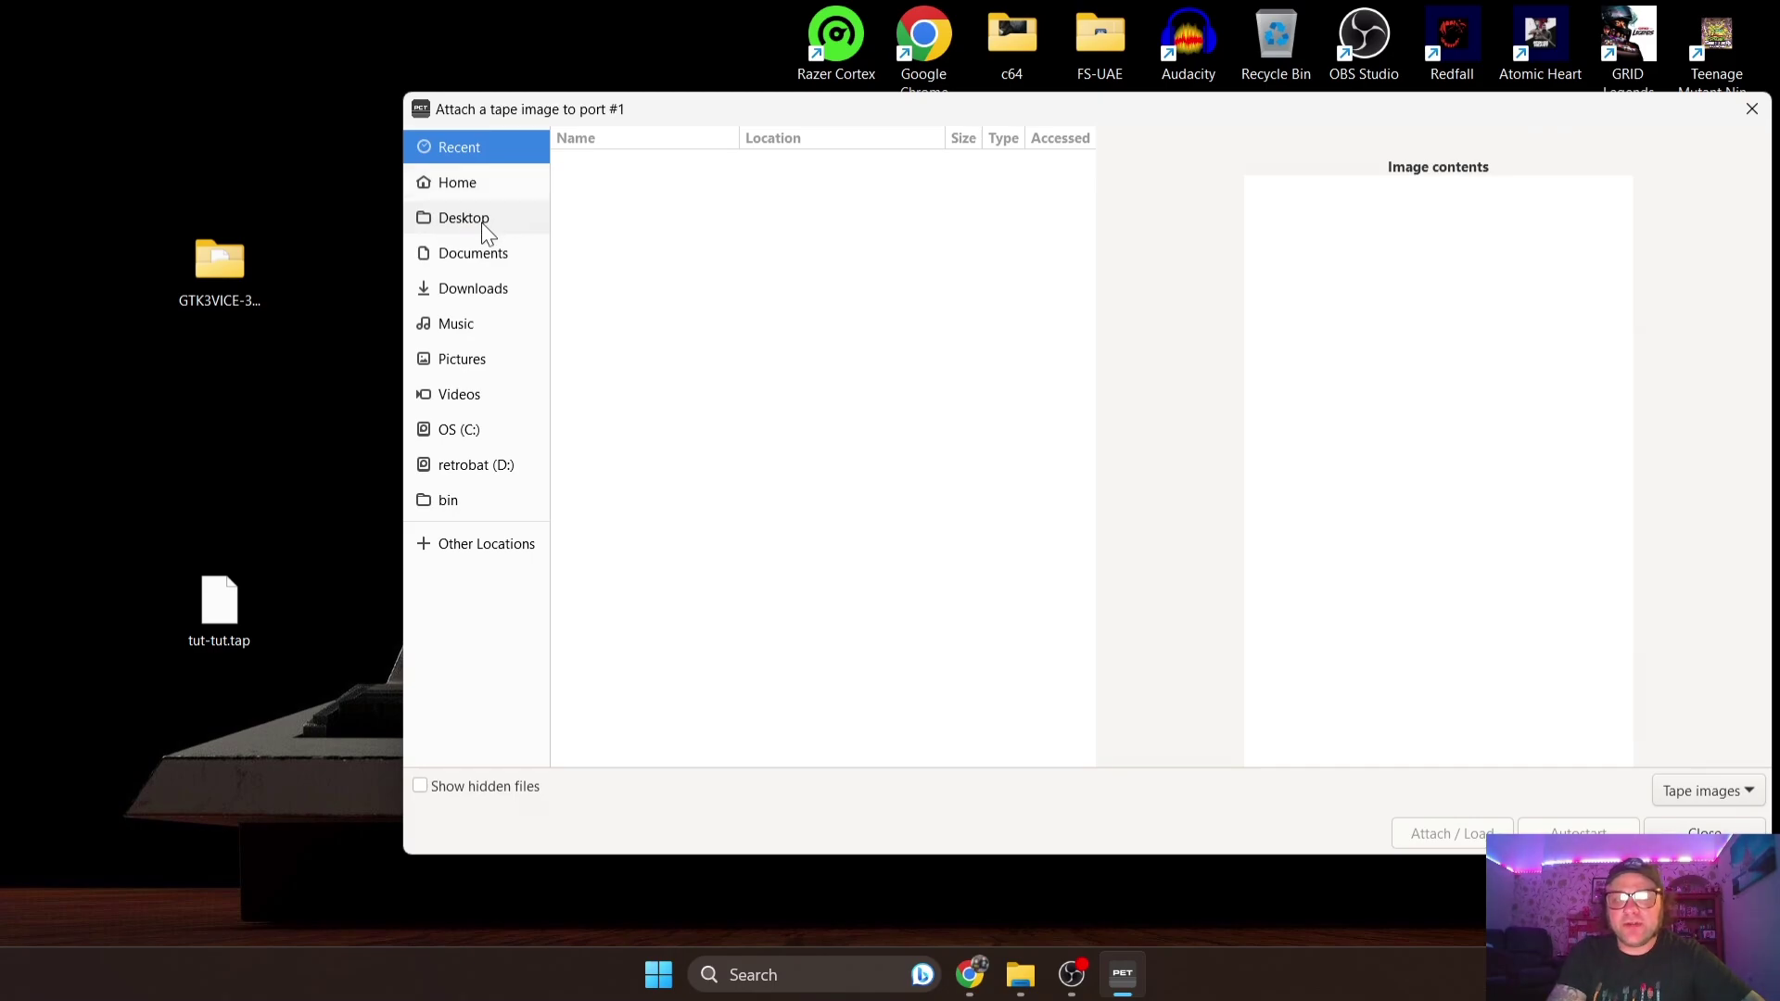
left_click(485, 229)
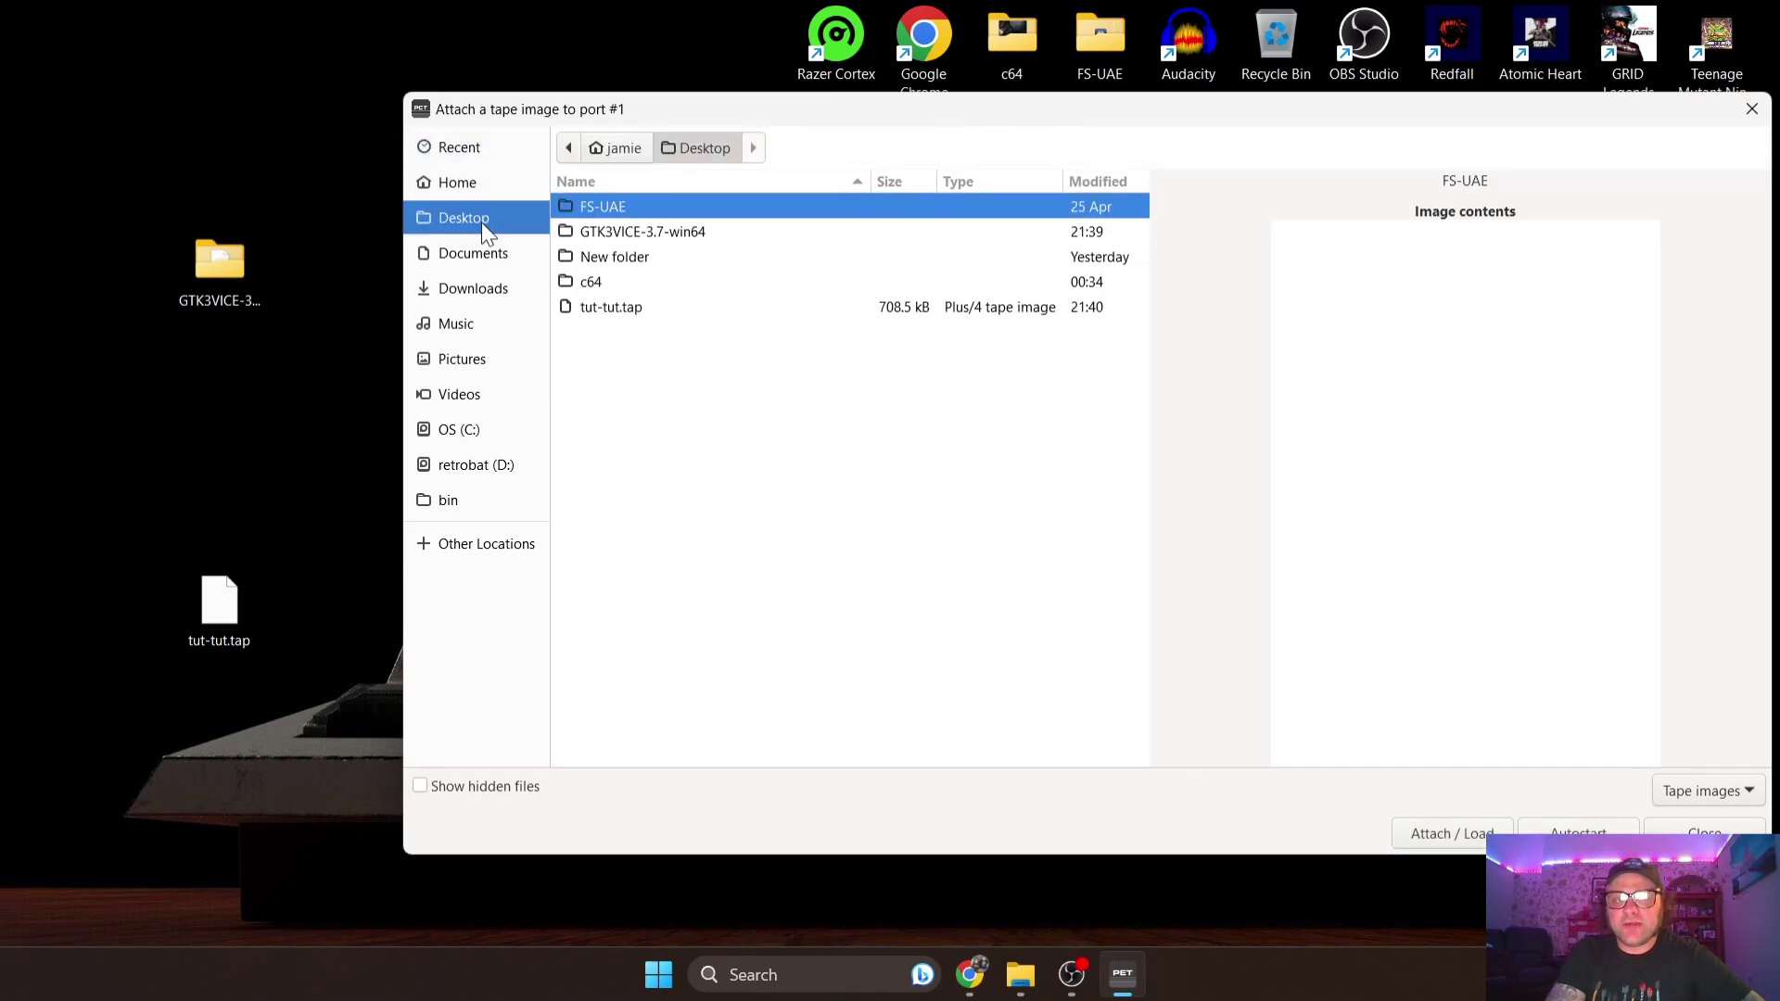
left_click(651, 309)
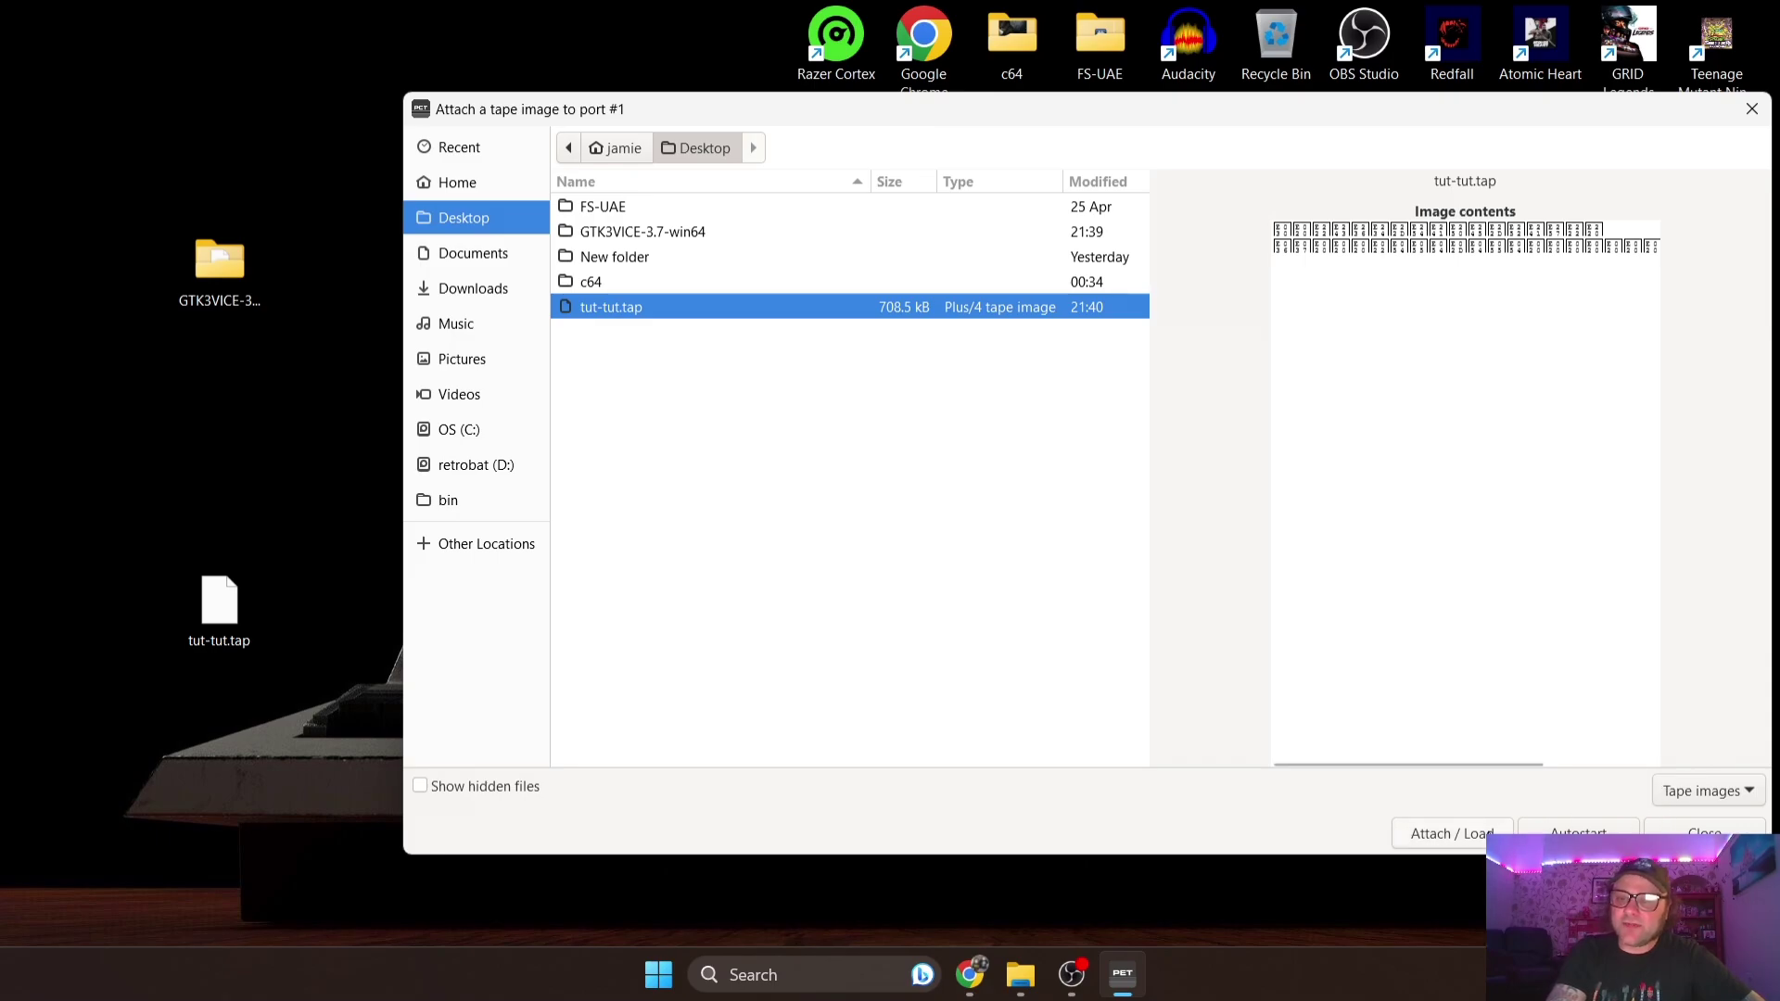
left_click(1452, 834)
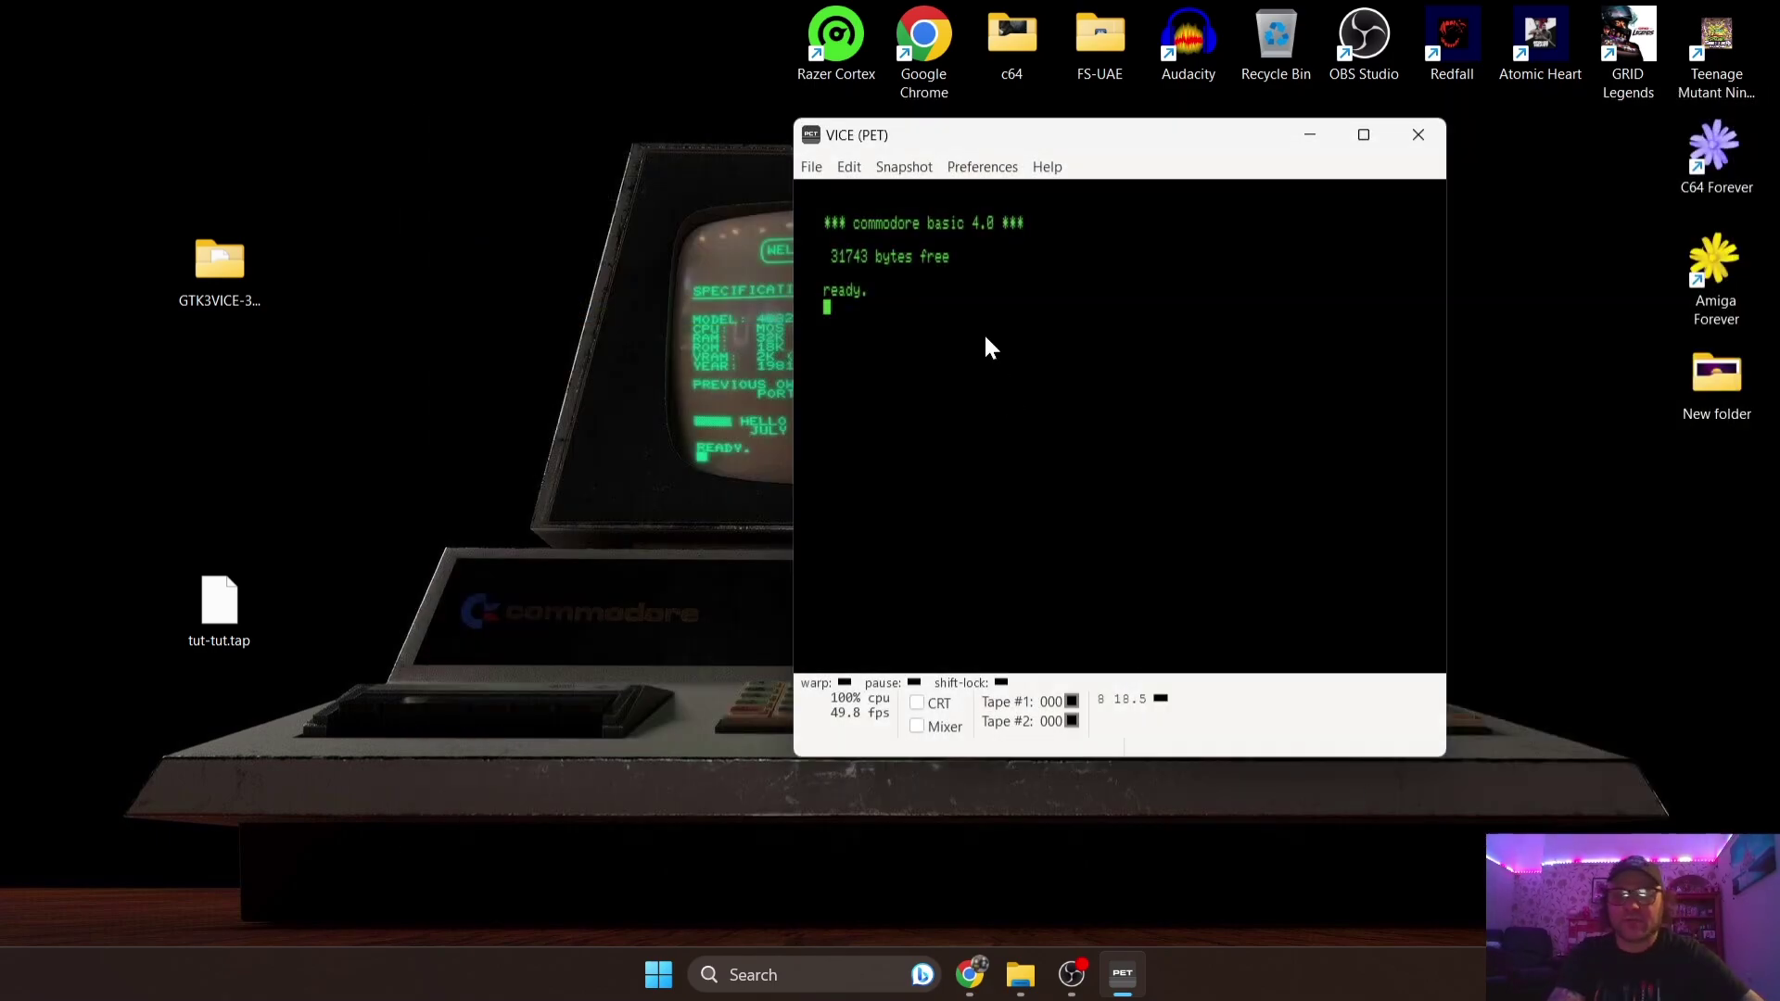
- Enter the BASIC command load and start playback on datasette #1
type("load")
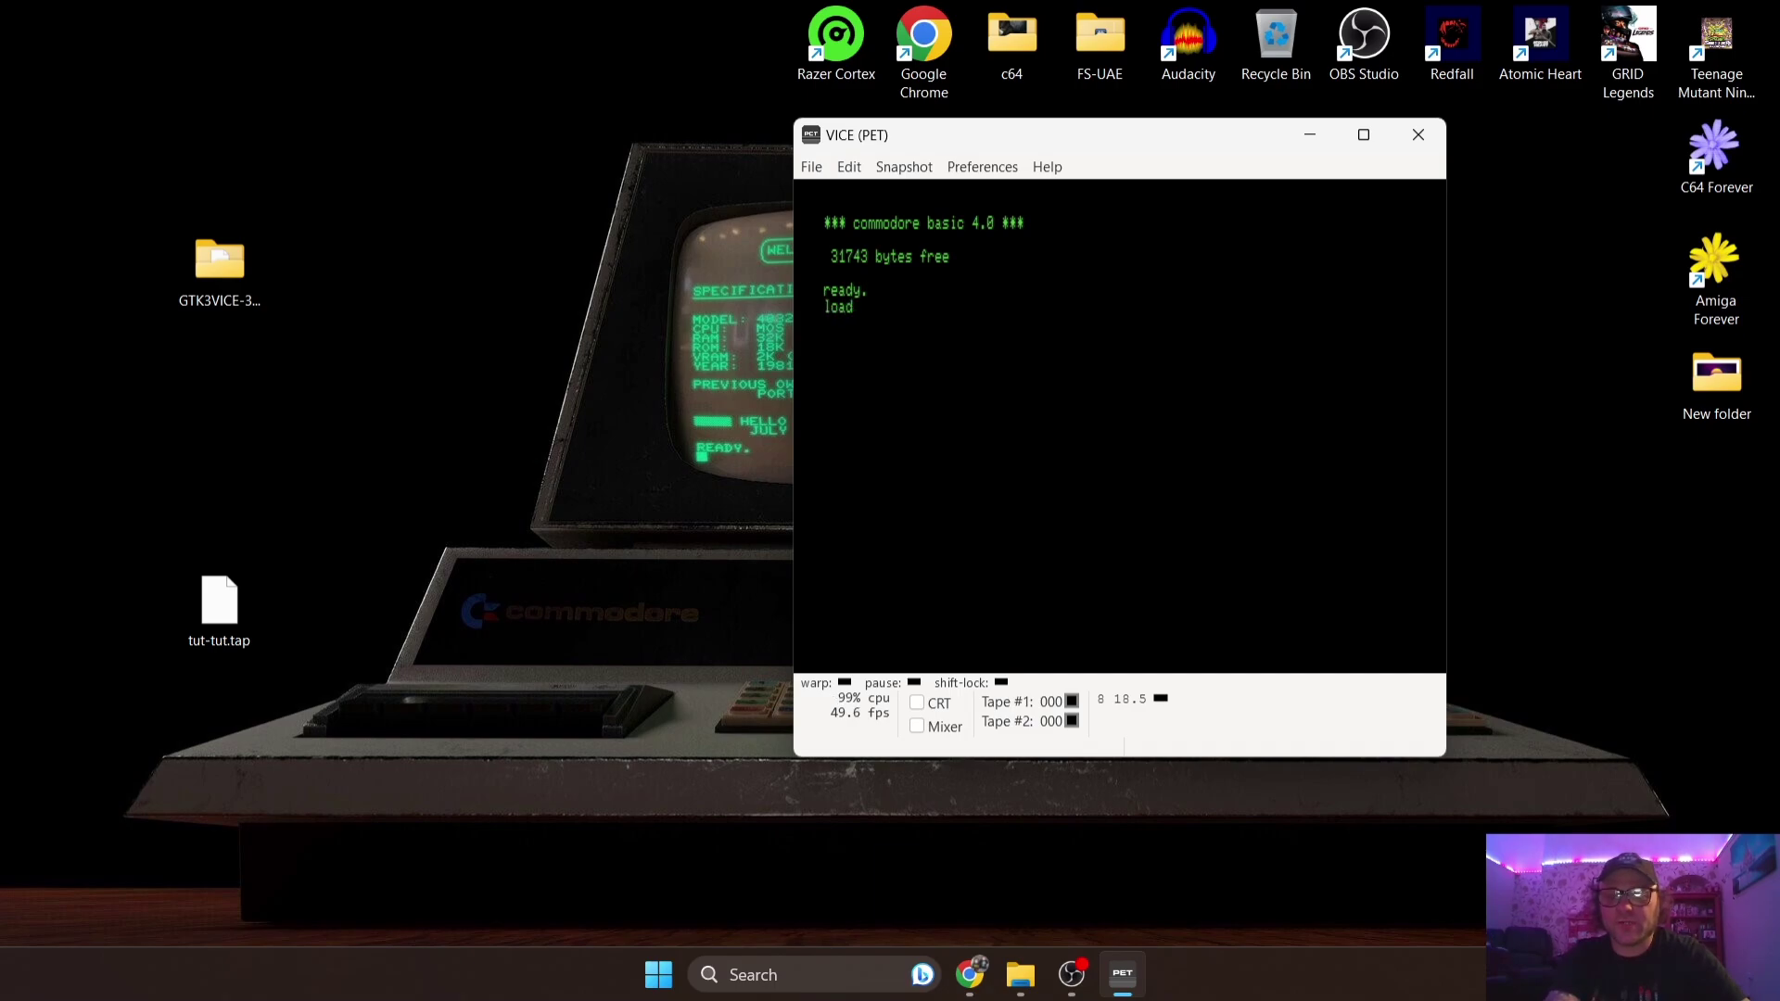
key("Return")
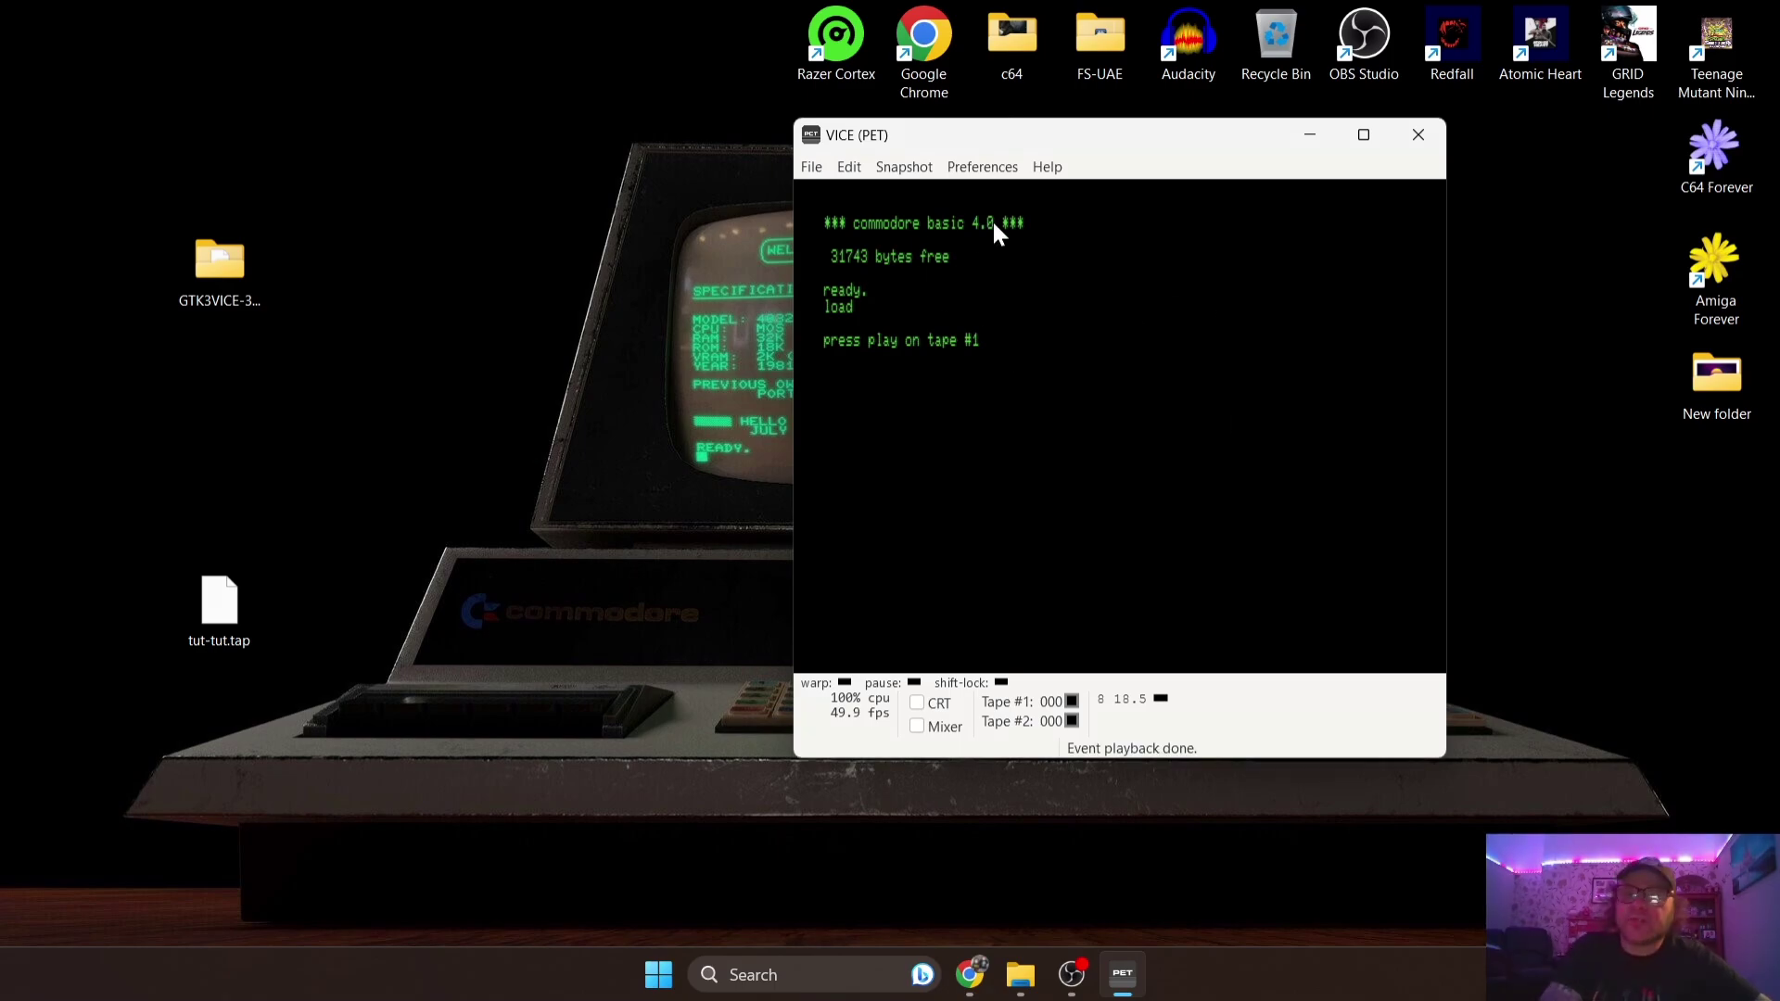
left_click(812, 168)
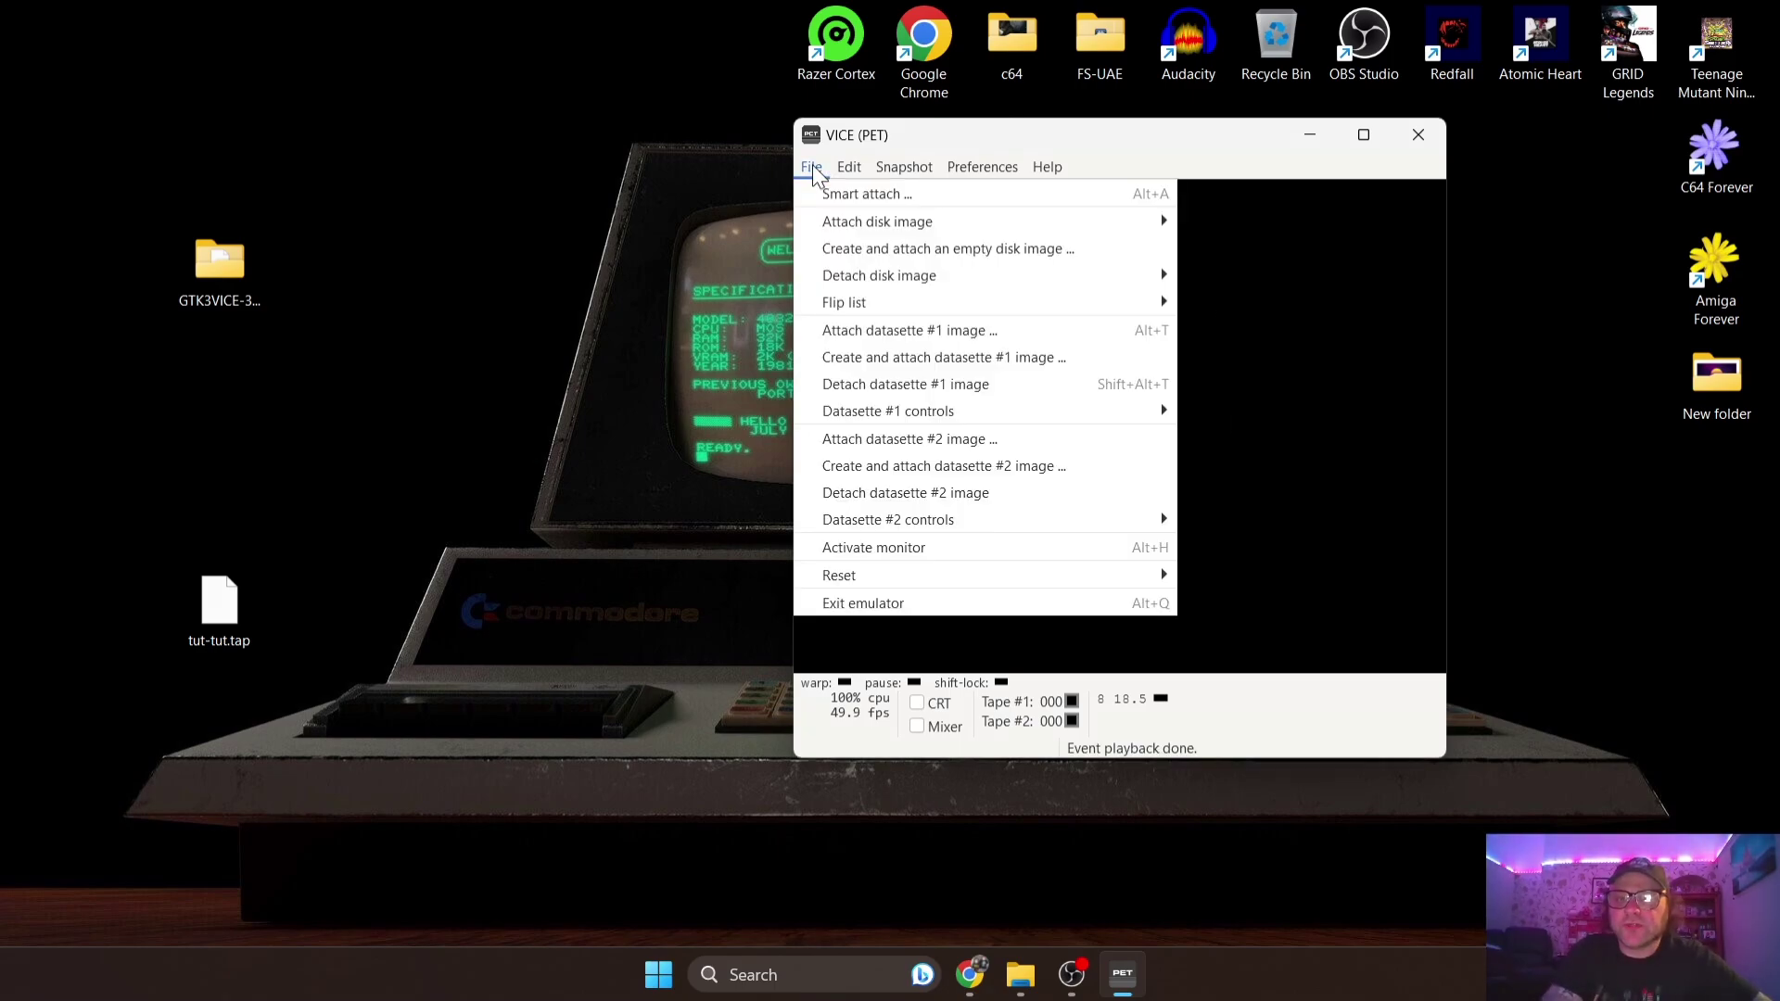
mouse_move(968, 419)
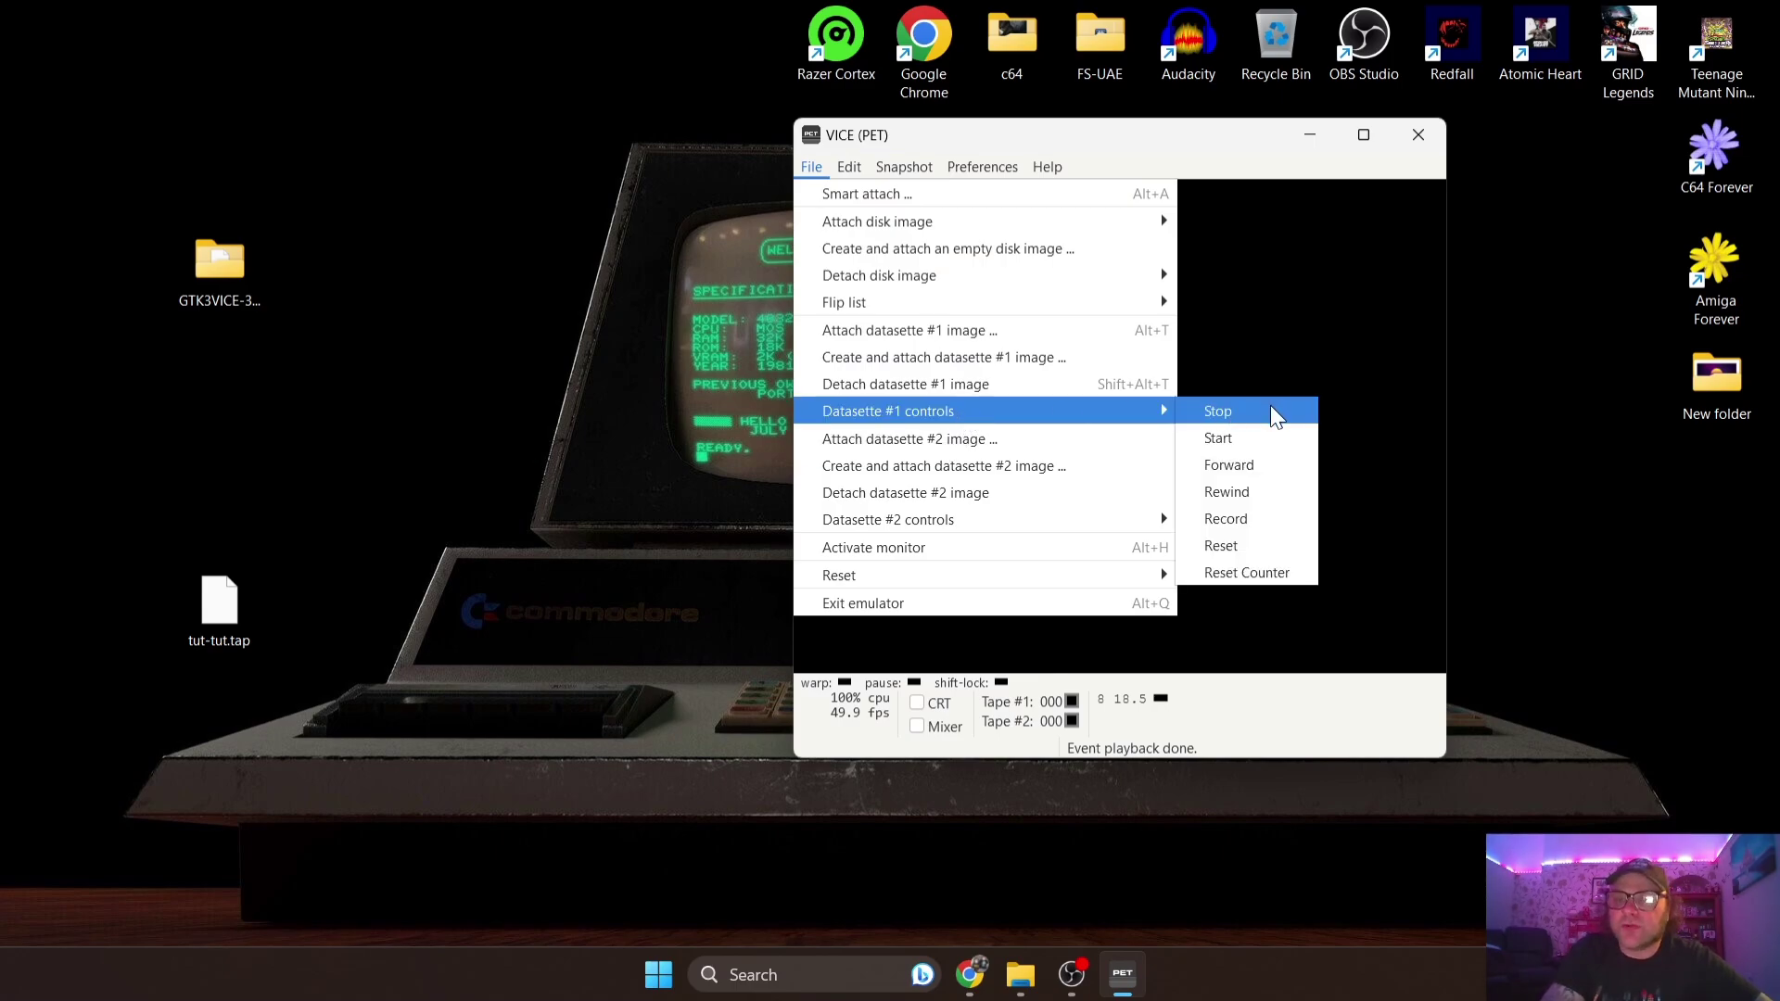
left_click(1263, 439)
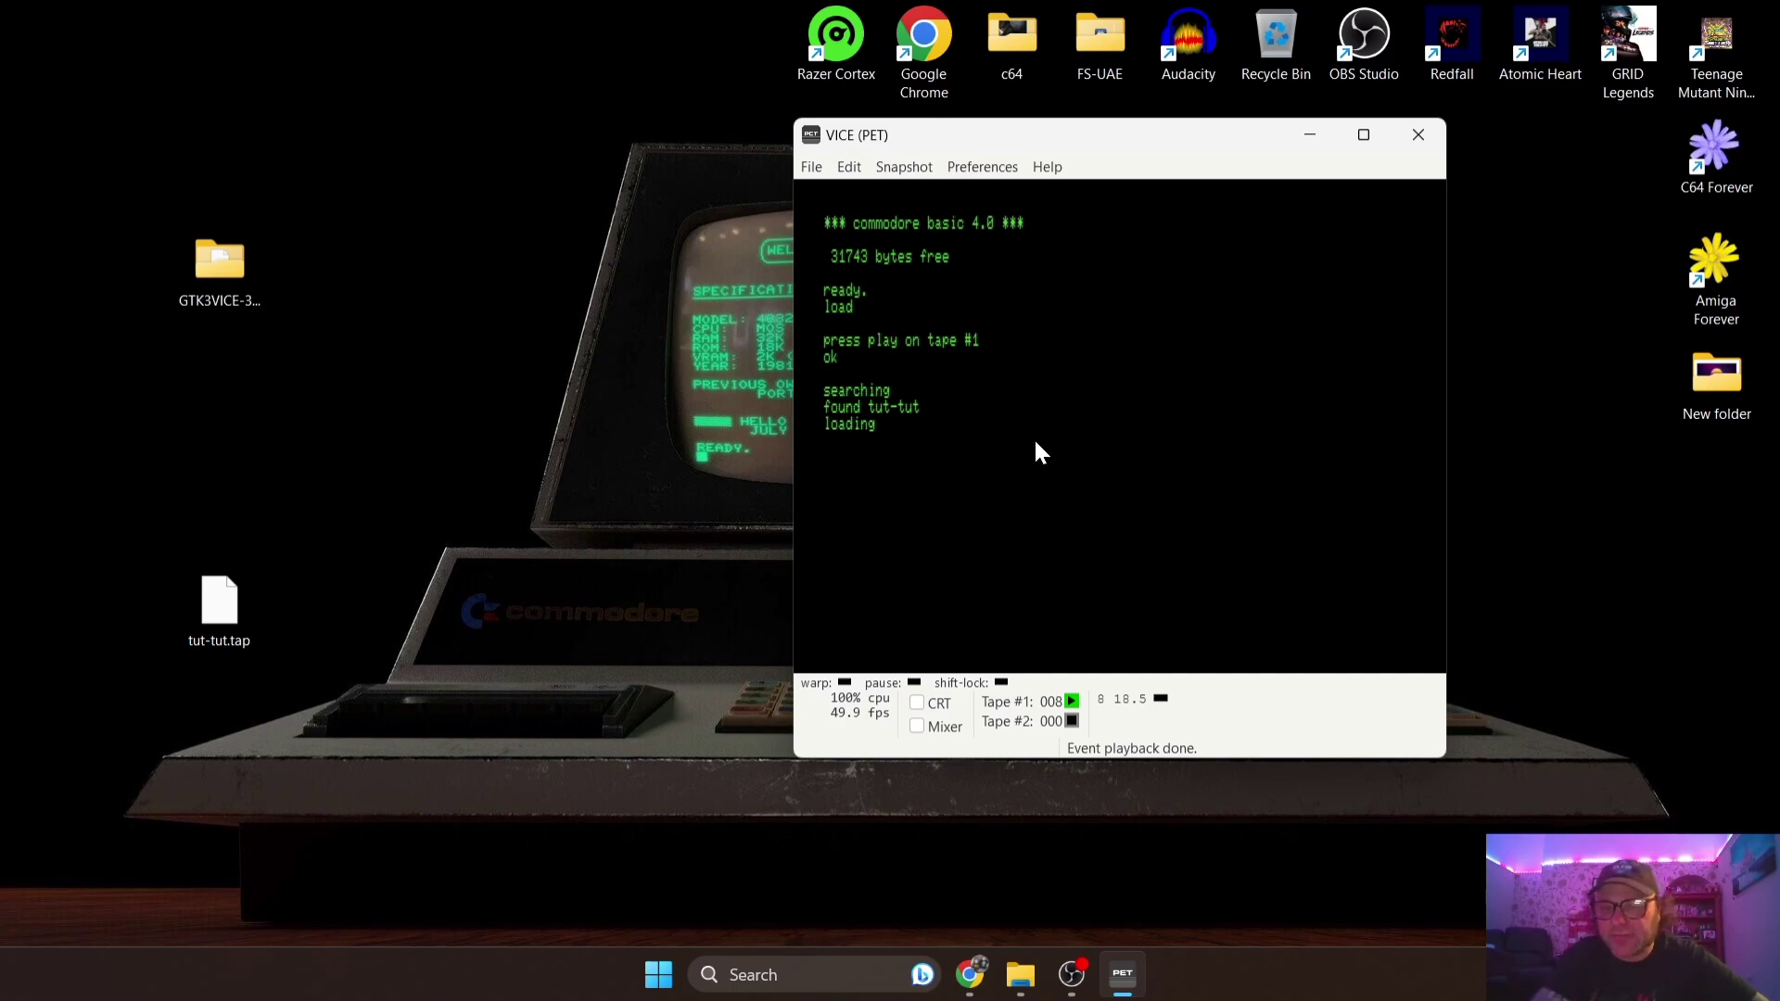
- Speed up the tape loading with warp mode and switch warp off once the ready prompt returns
left_click(871, 714)
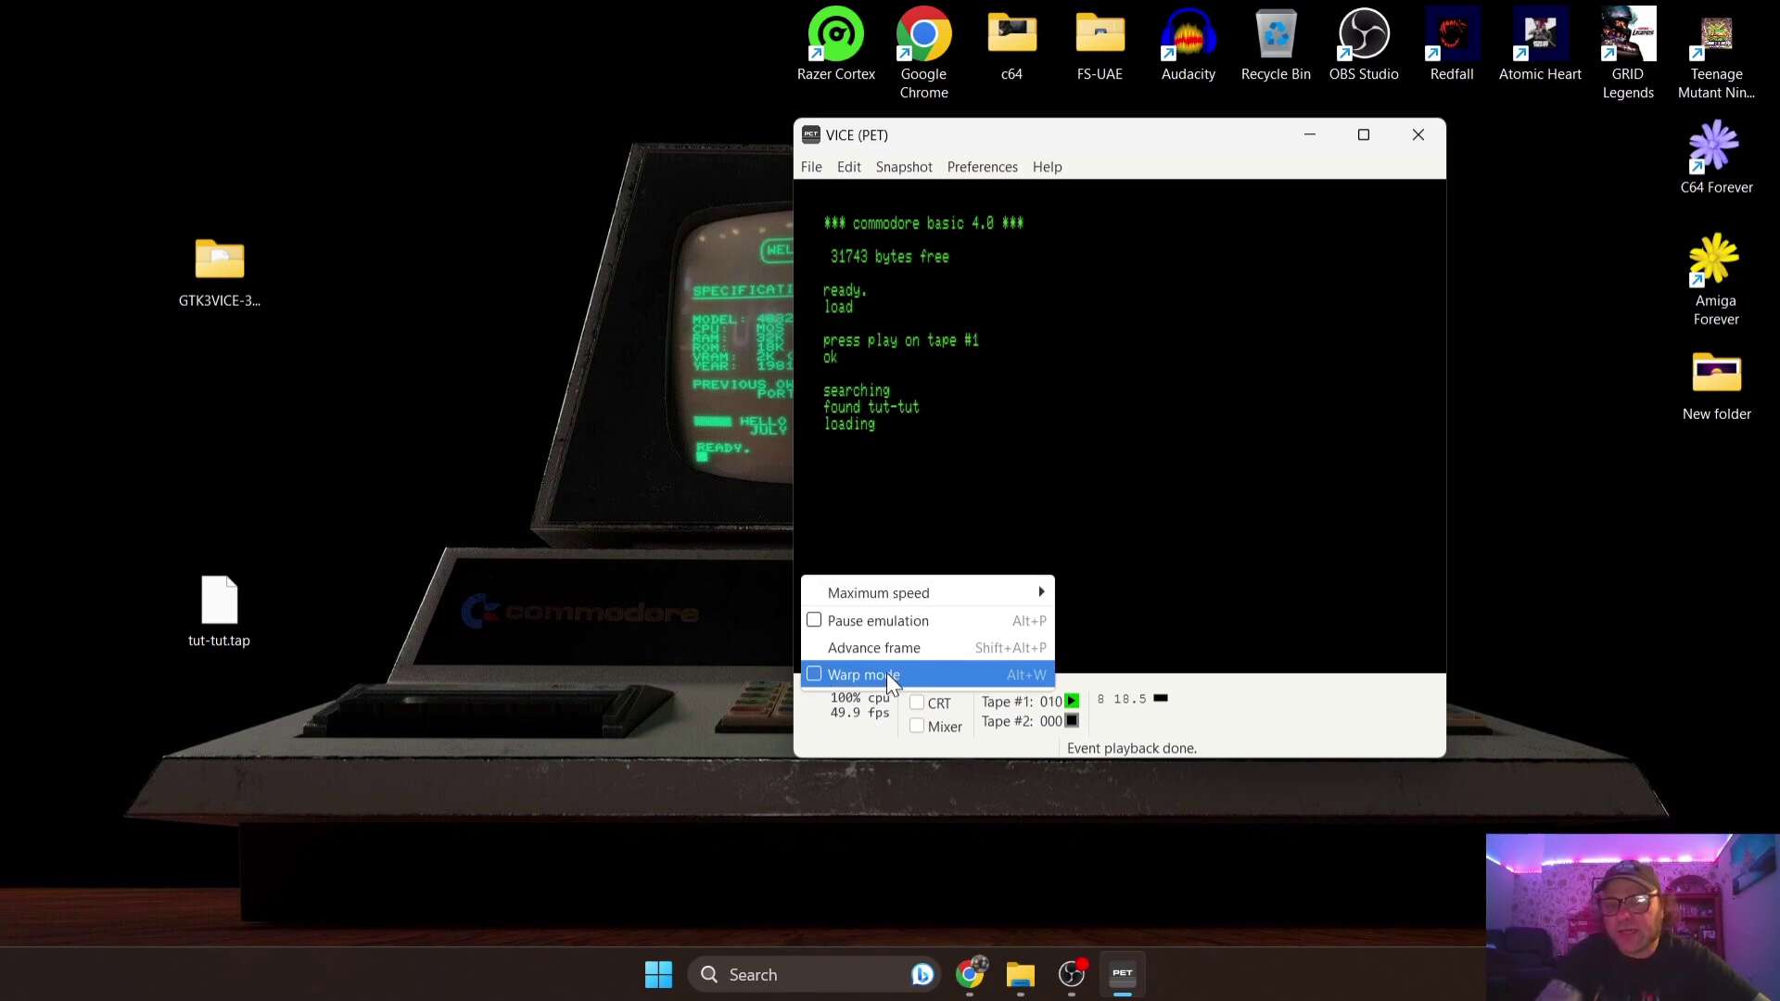
left_click(887, 674)
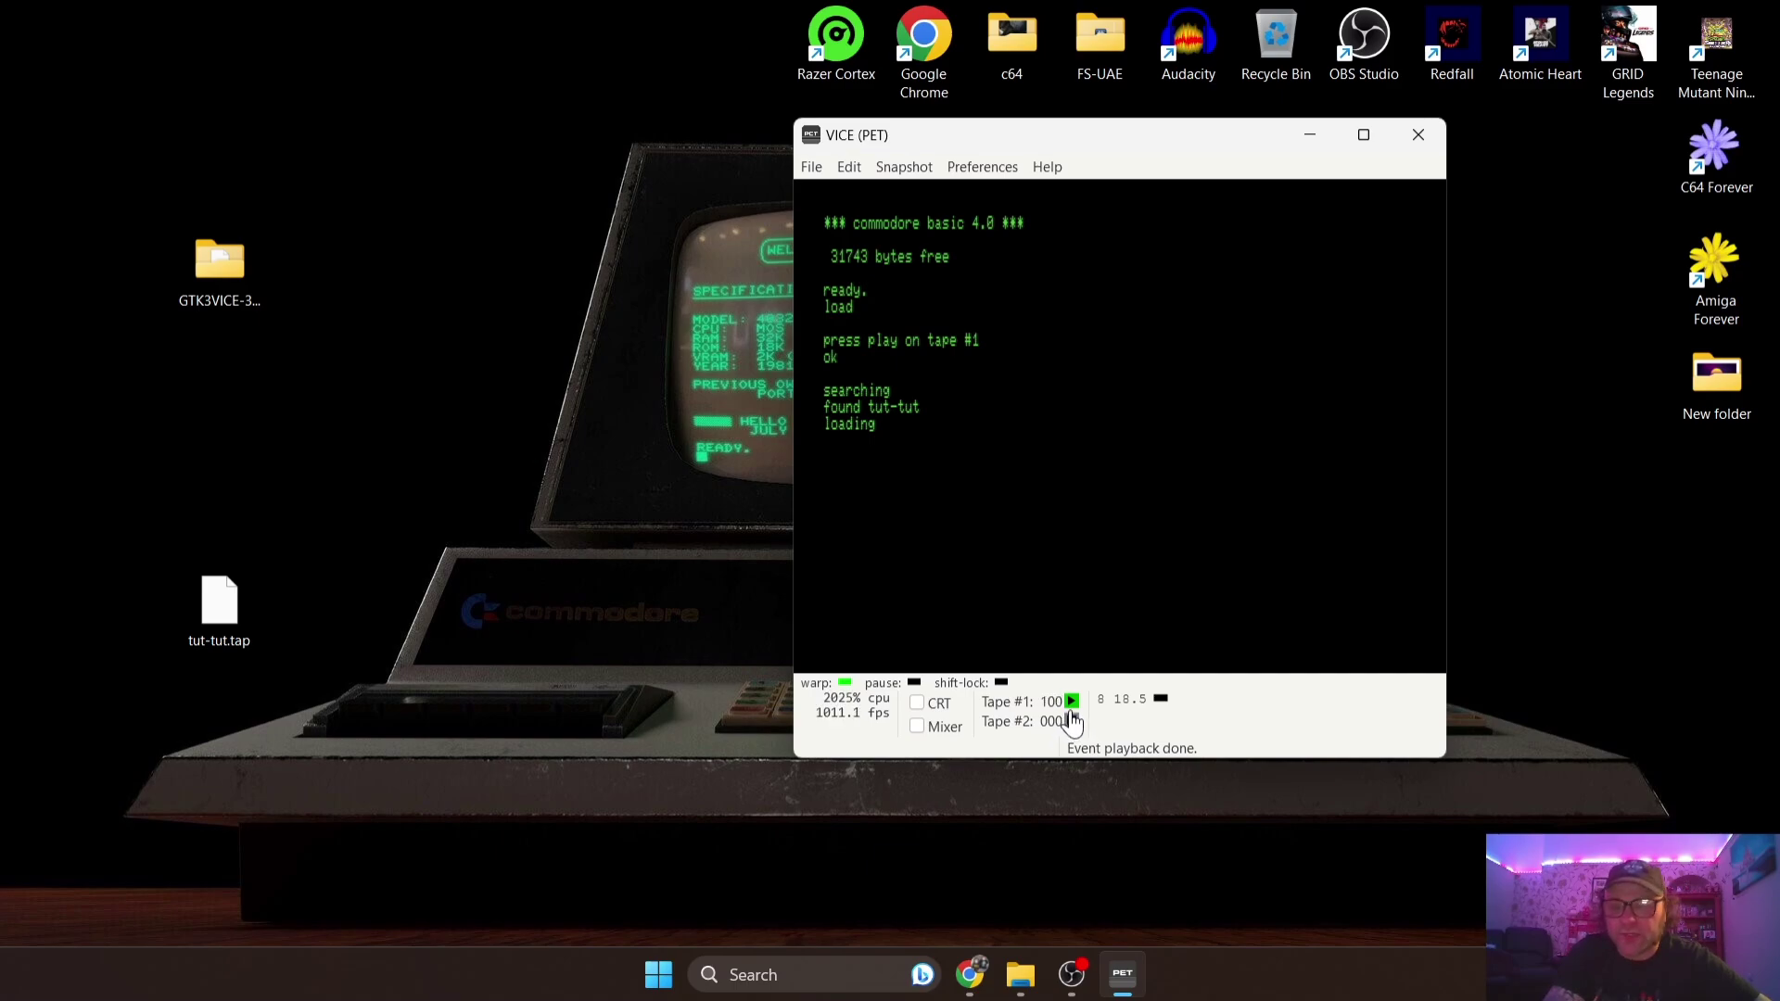
left_click(836, 682)
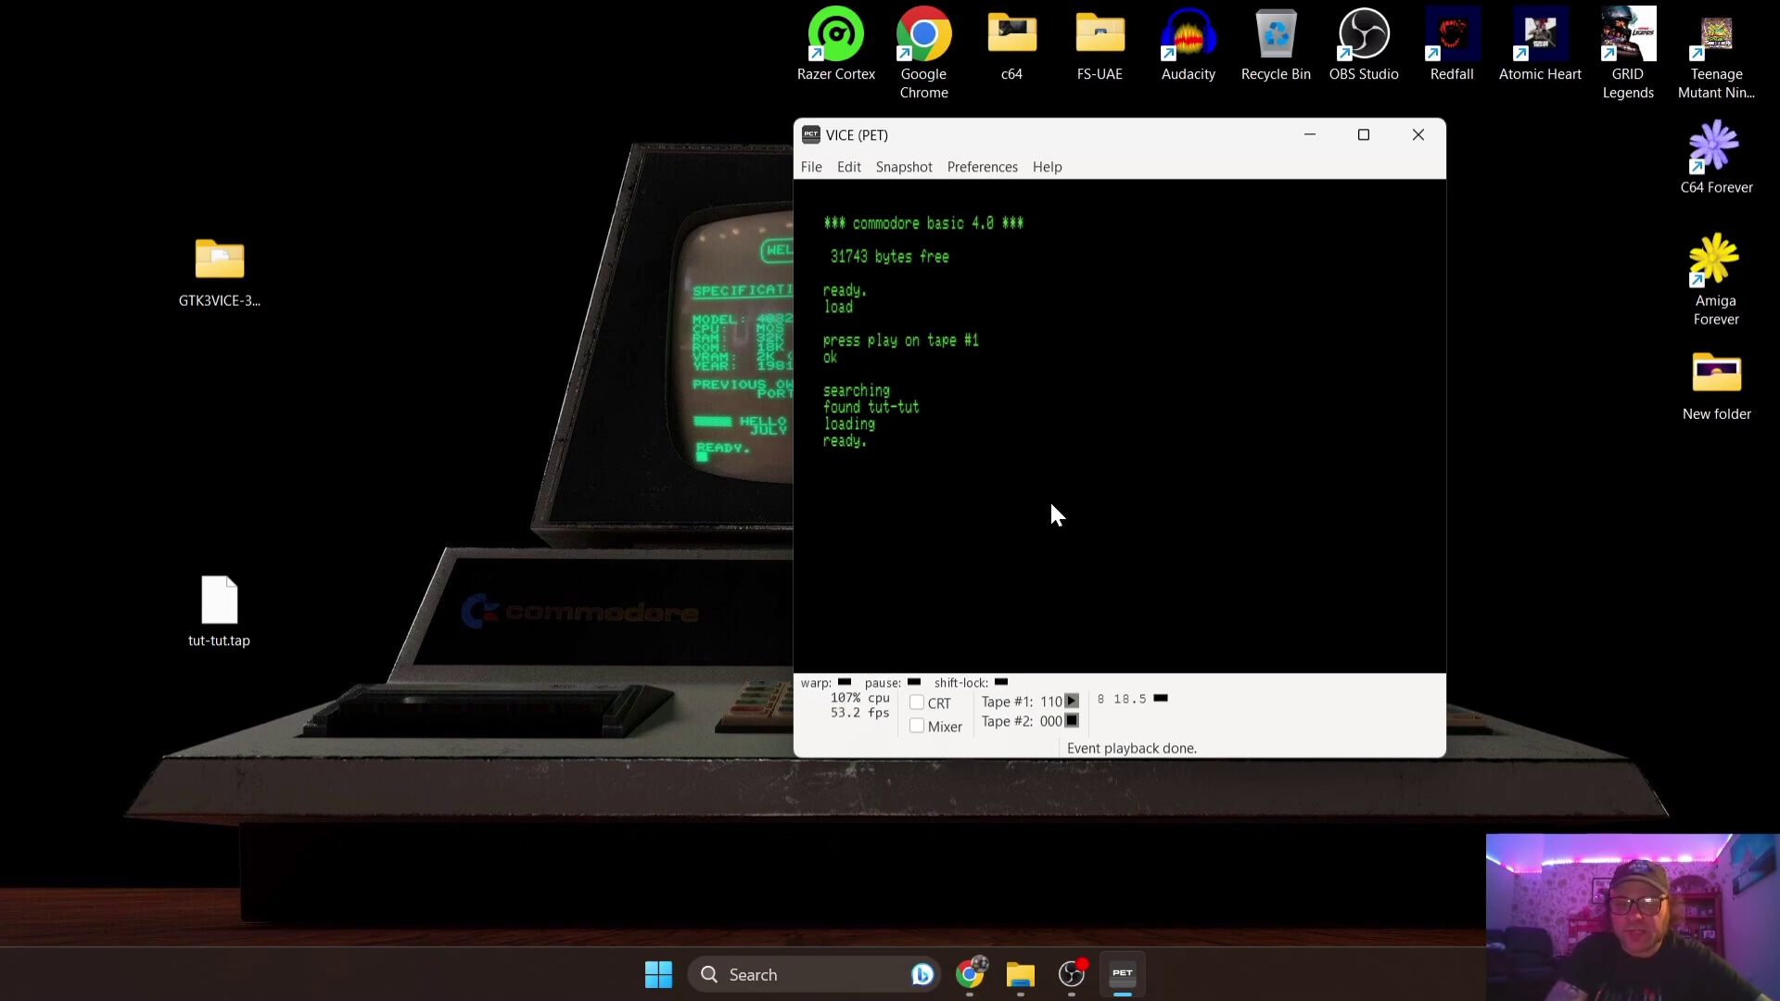
- Start the loaded Tut-Tut game with the run command and play it in full screen
type("run")
key("Return")
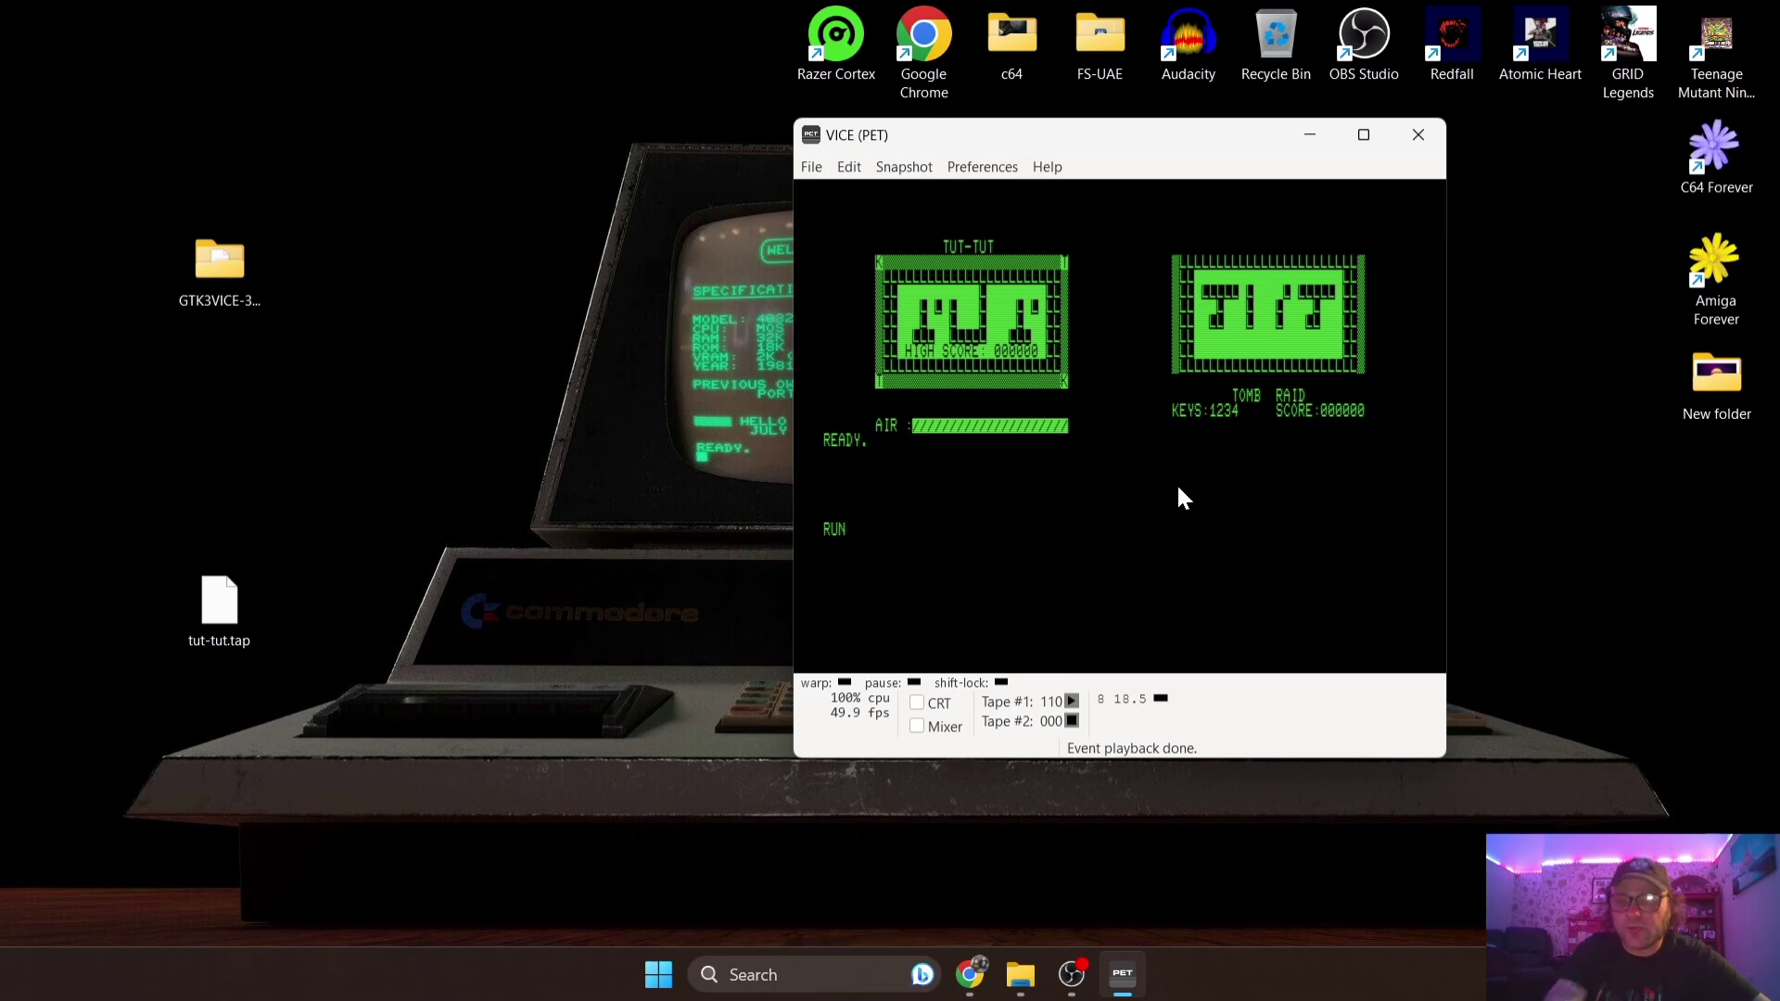
key("alt+d")
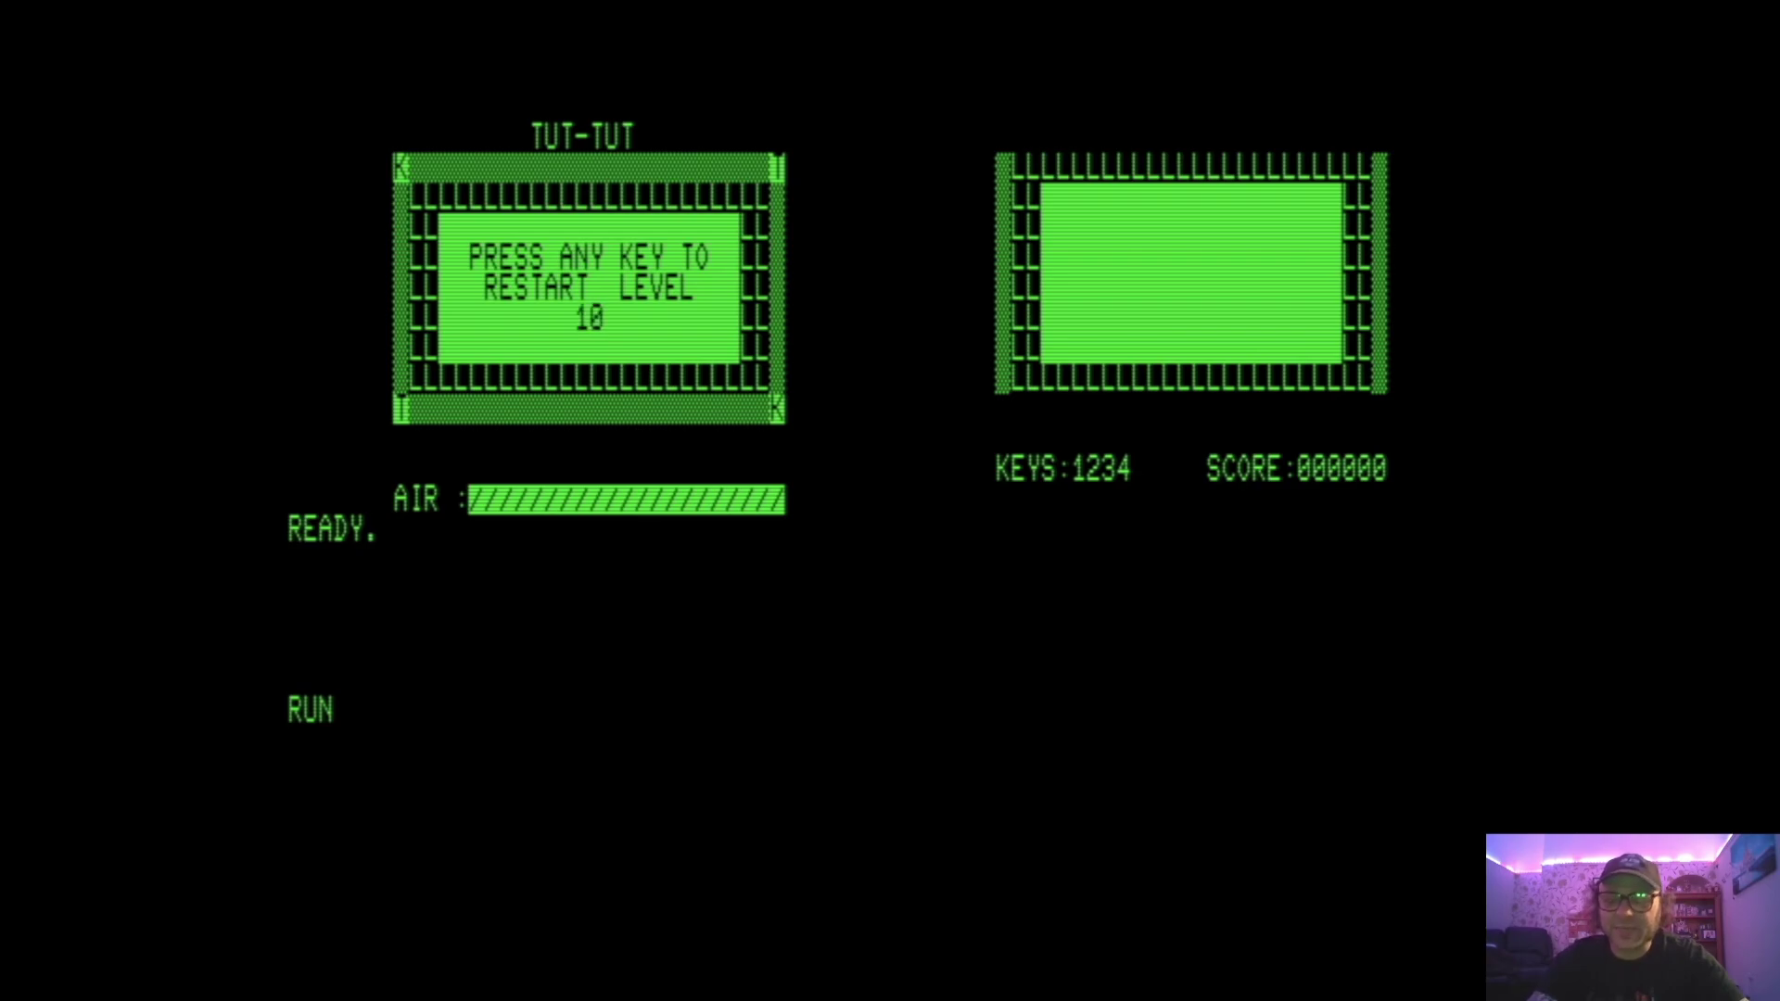
key("Left")
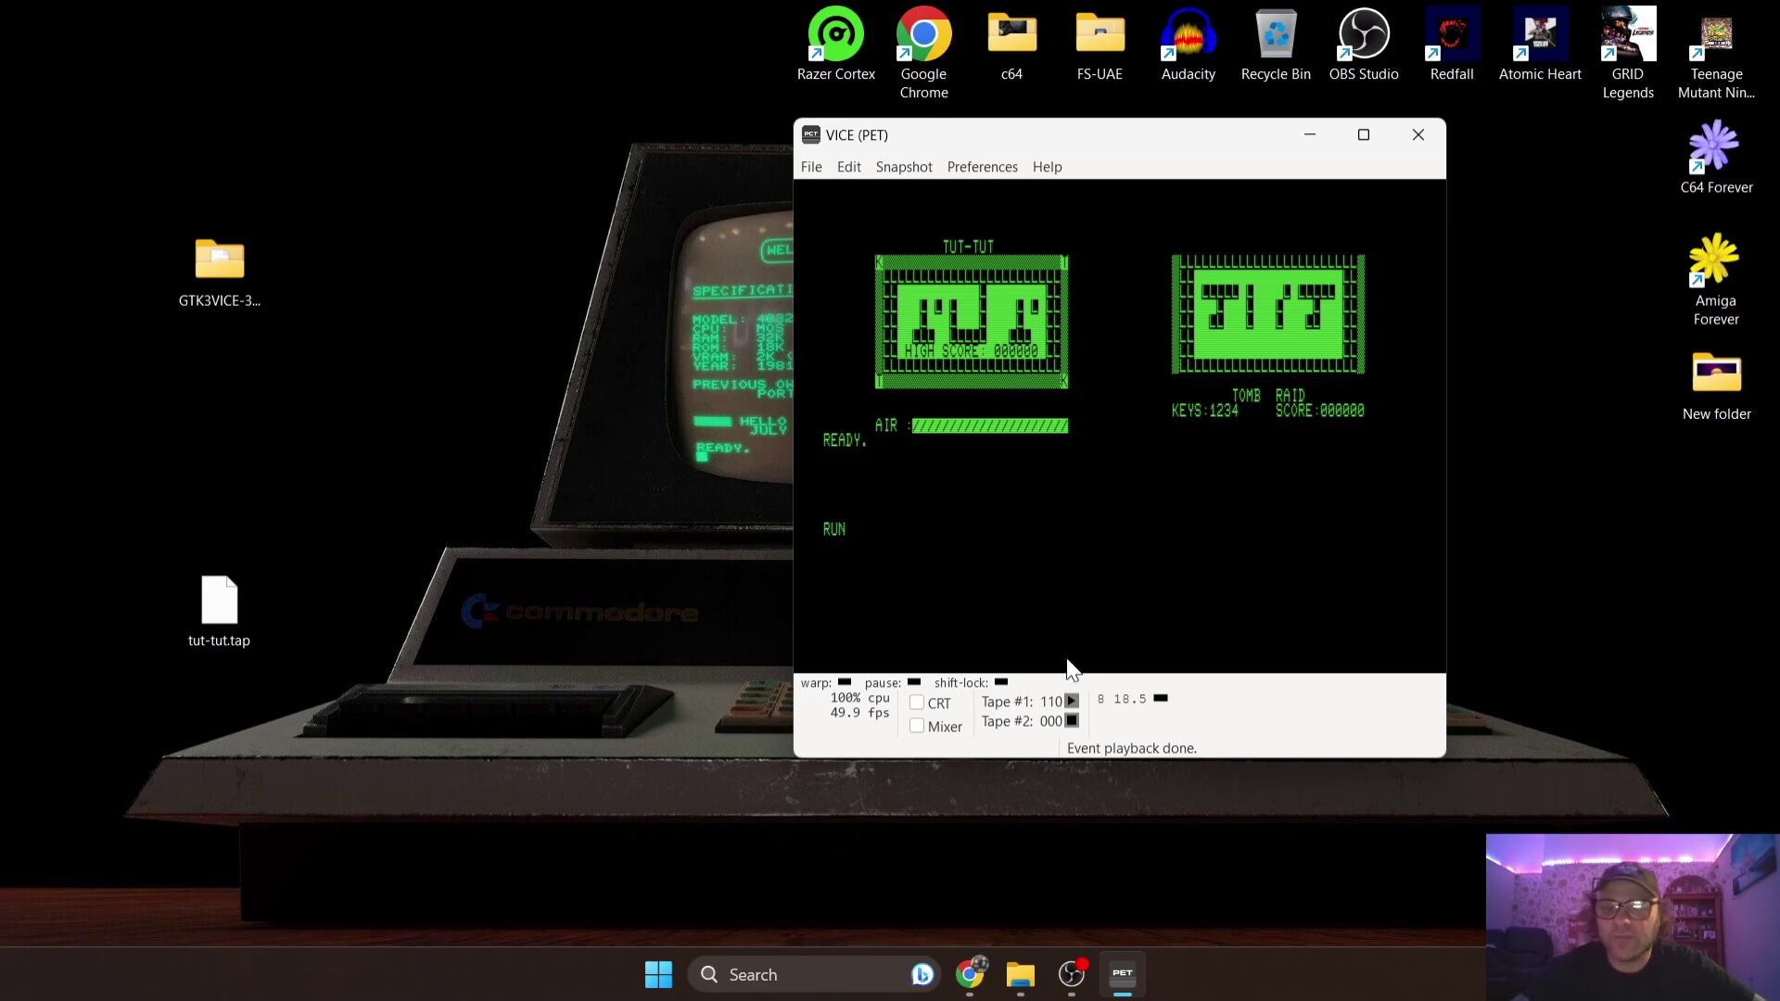
- Show the CRT settings and set brightness to 112%, saturation to 200%, gamma to about 3.81 and tint to about -14.3%
left_click_drag(1025, 142, 905, 97)
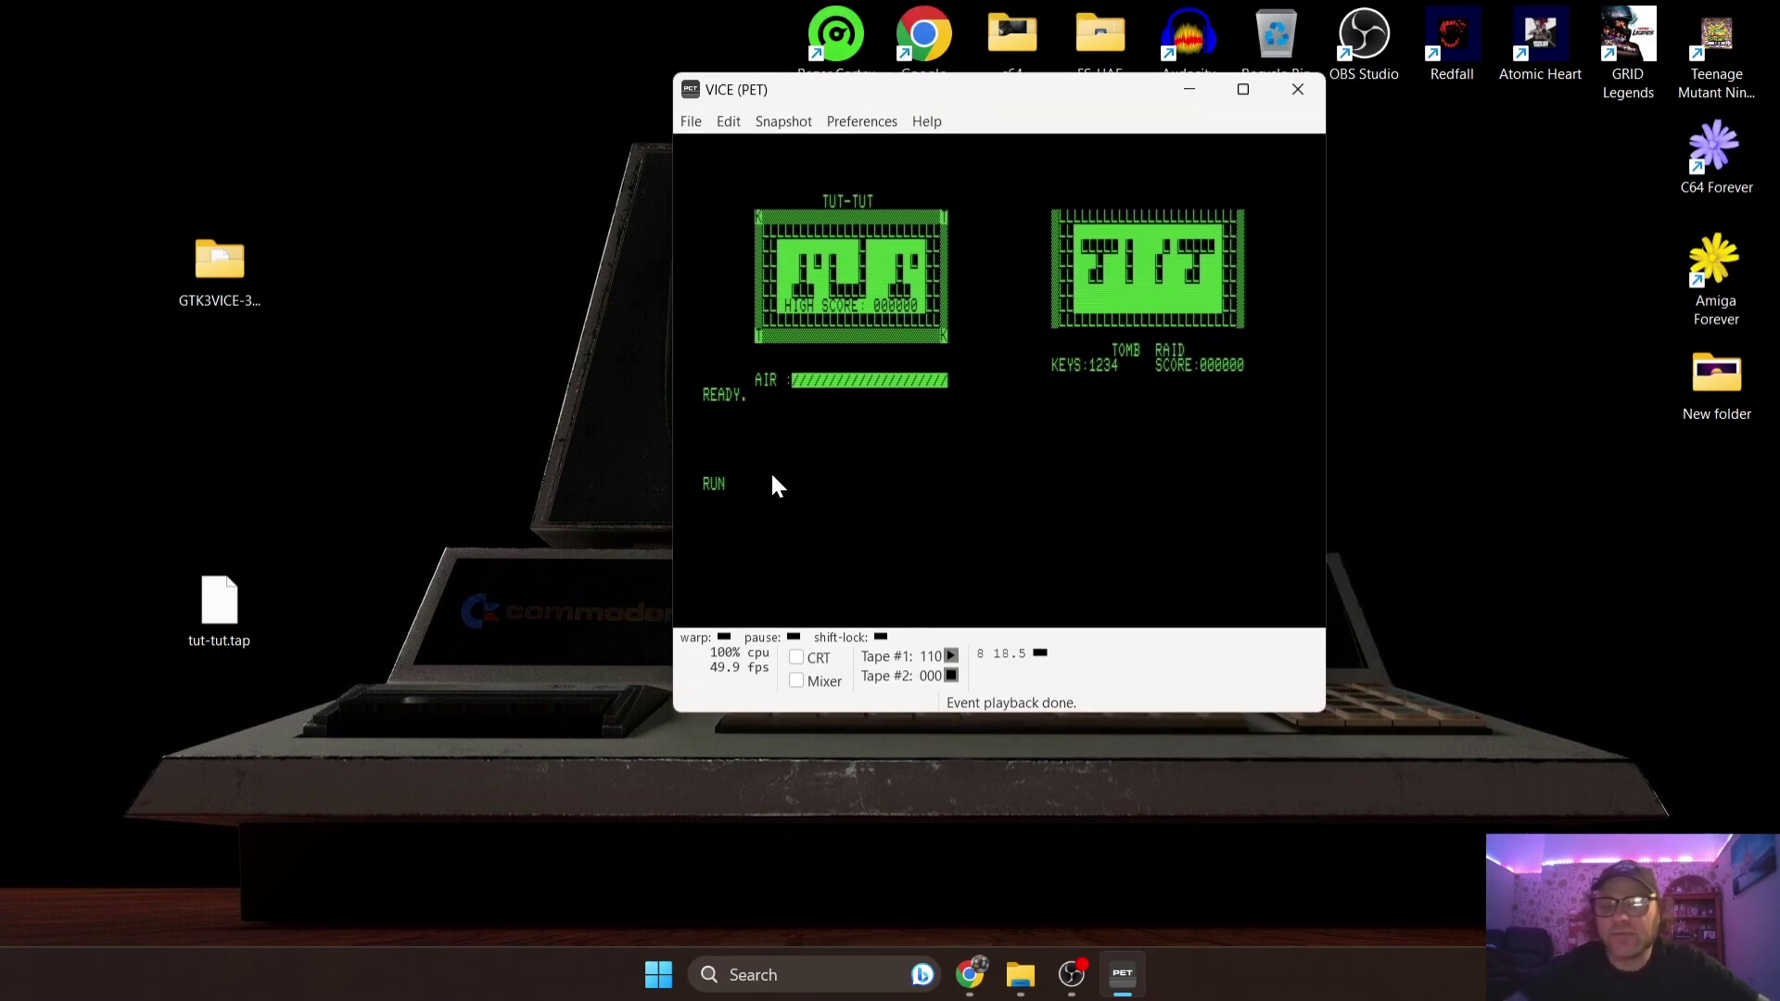
left_click(800, 660)
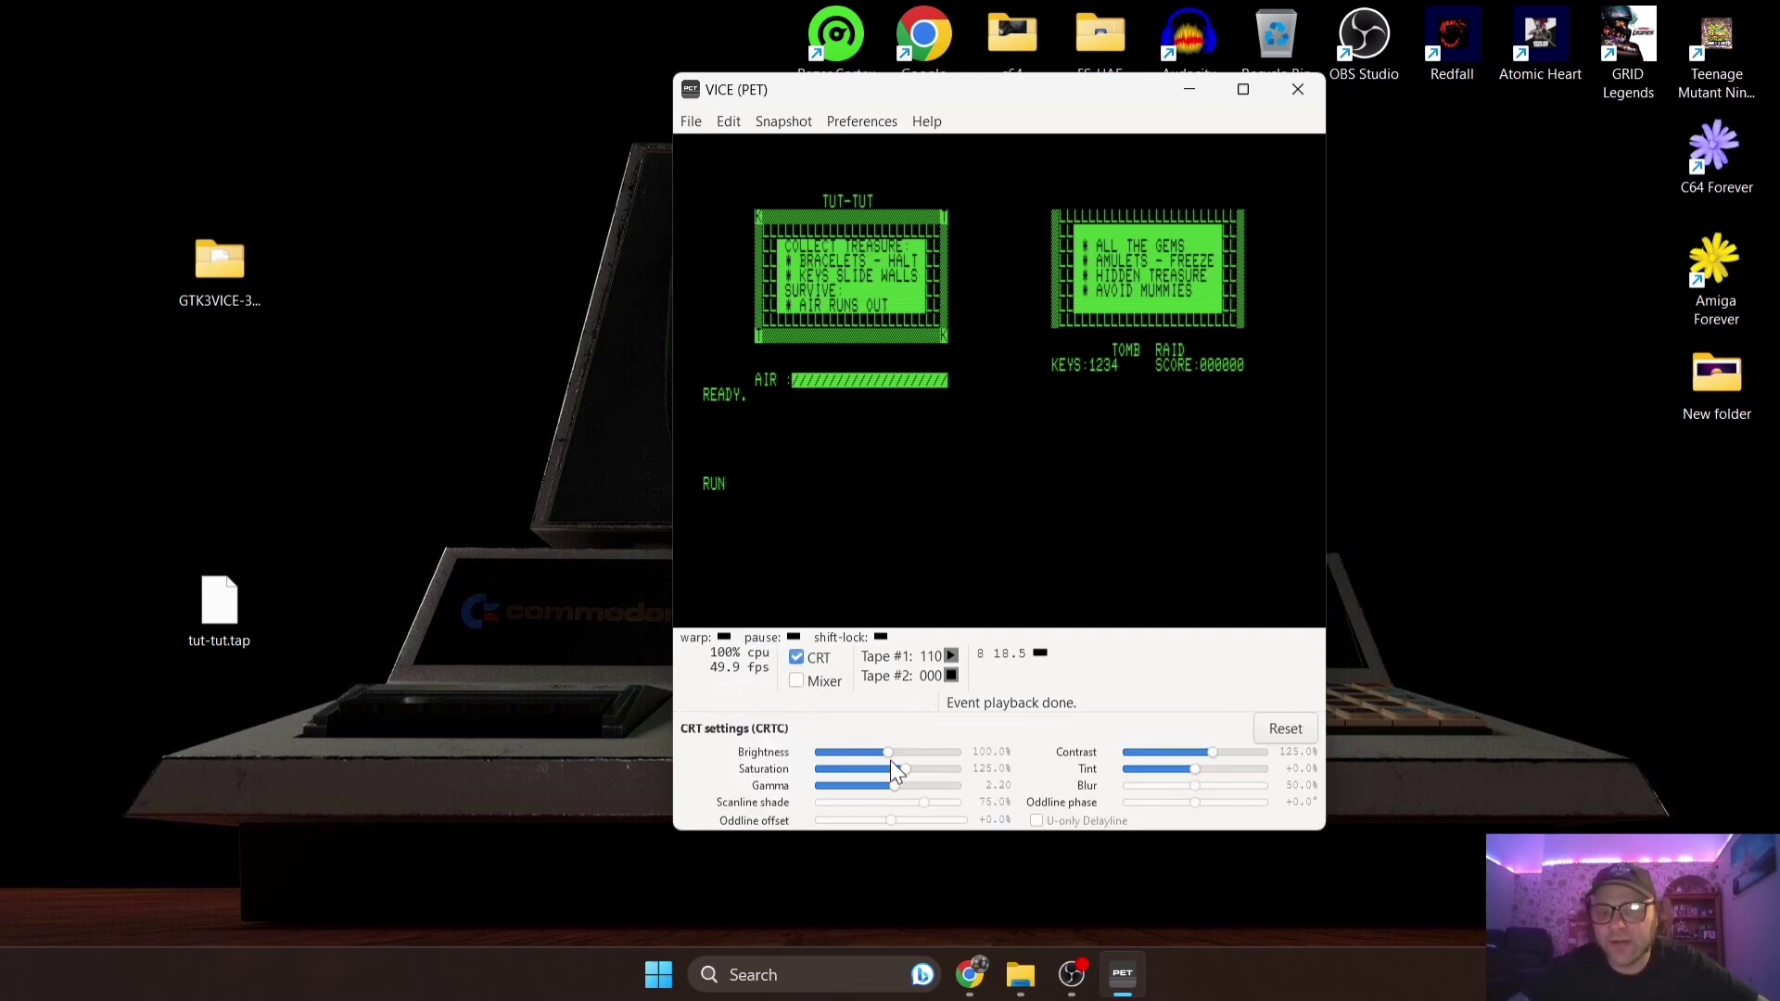
mouse_move(892, 751)
left_mouse_down()
mouse_move(954, 764)
mouse_move(899, 761)
left_mouse_up()
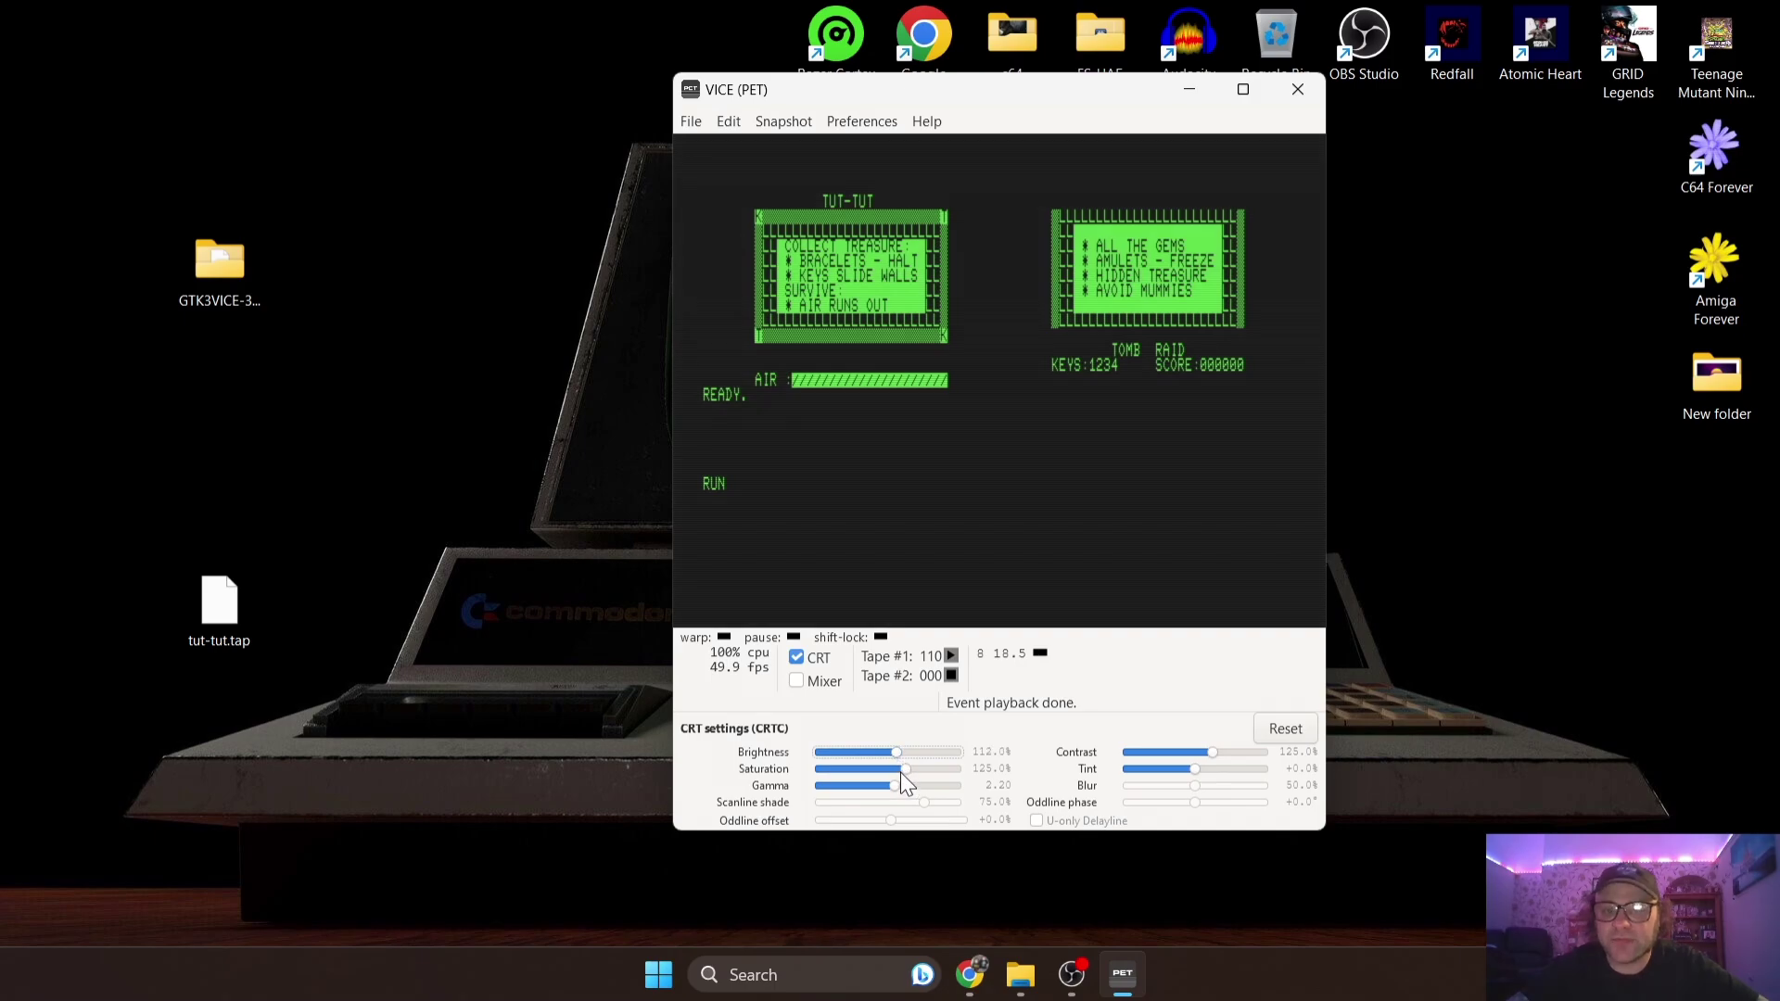
left_click(907, 770)
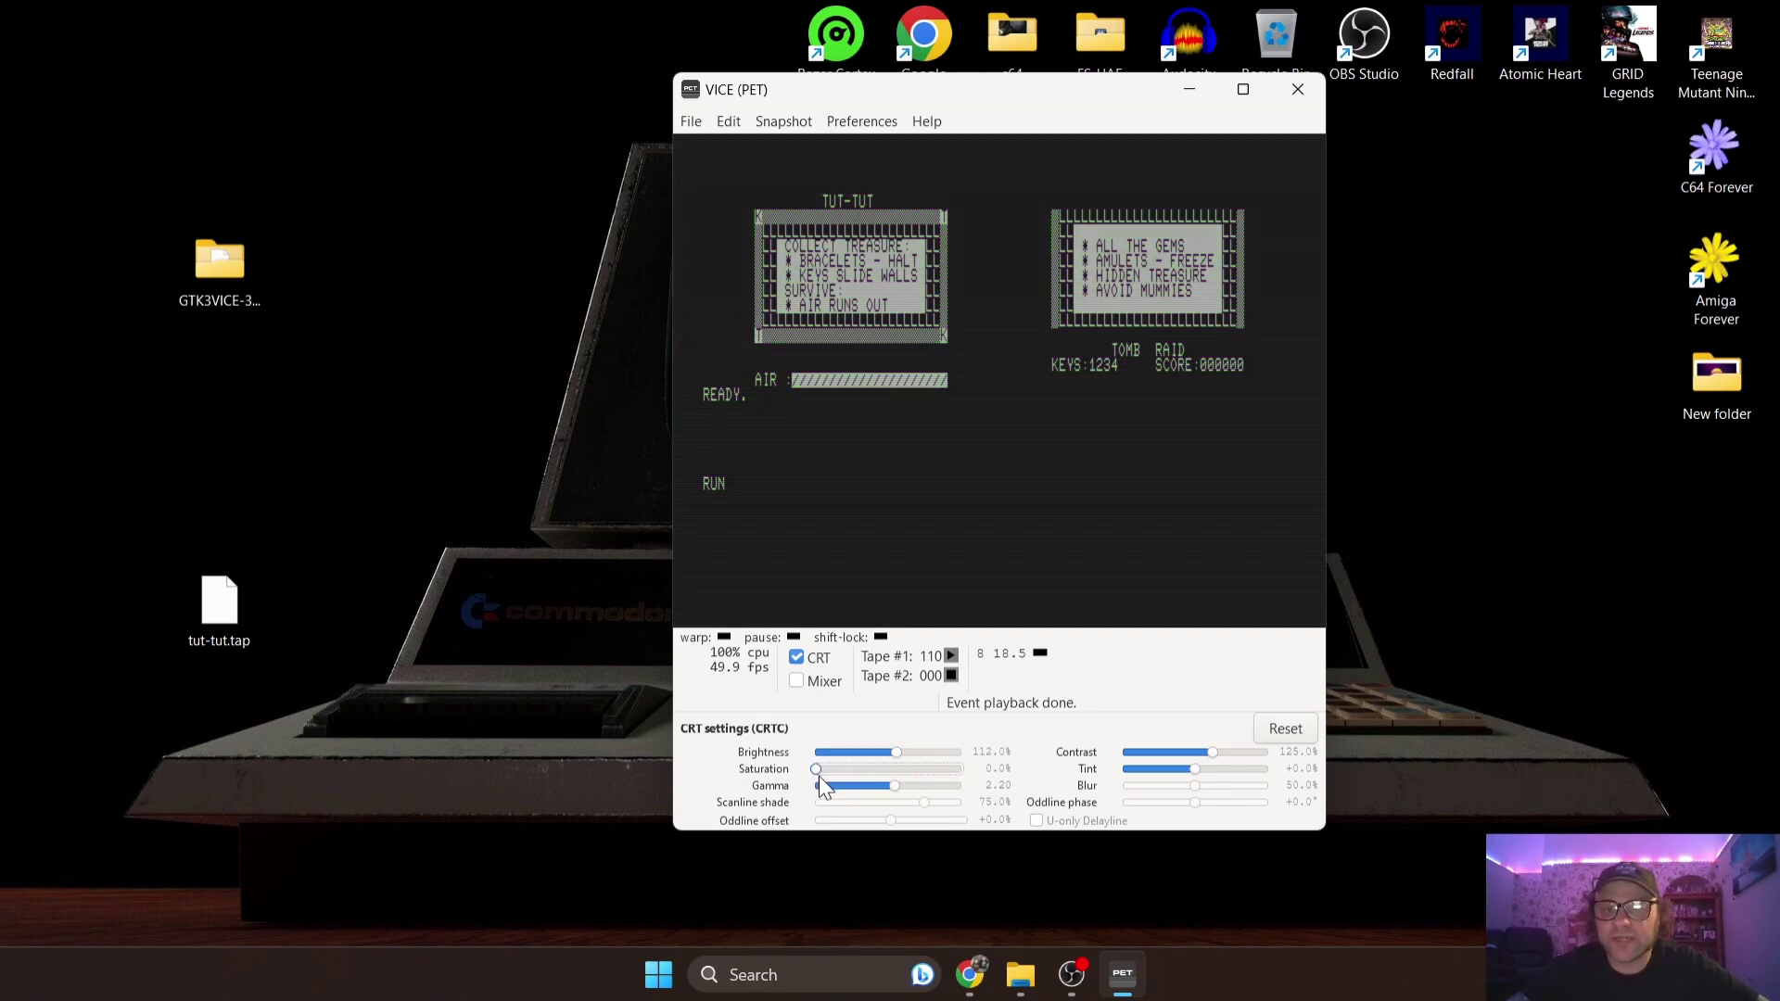
left_click_drag(819, 776, 993, 796)
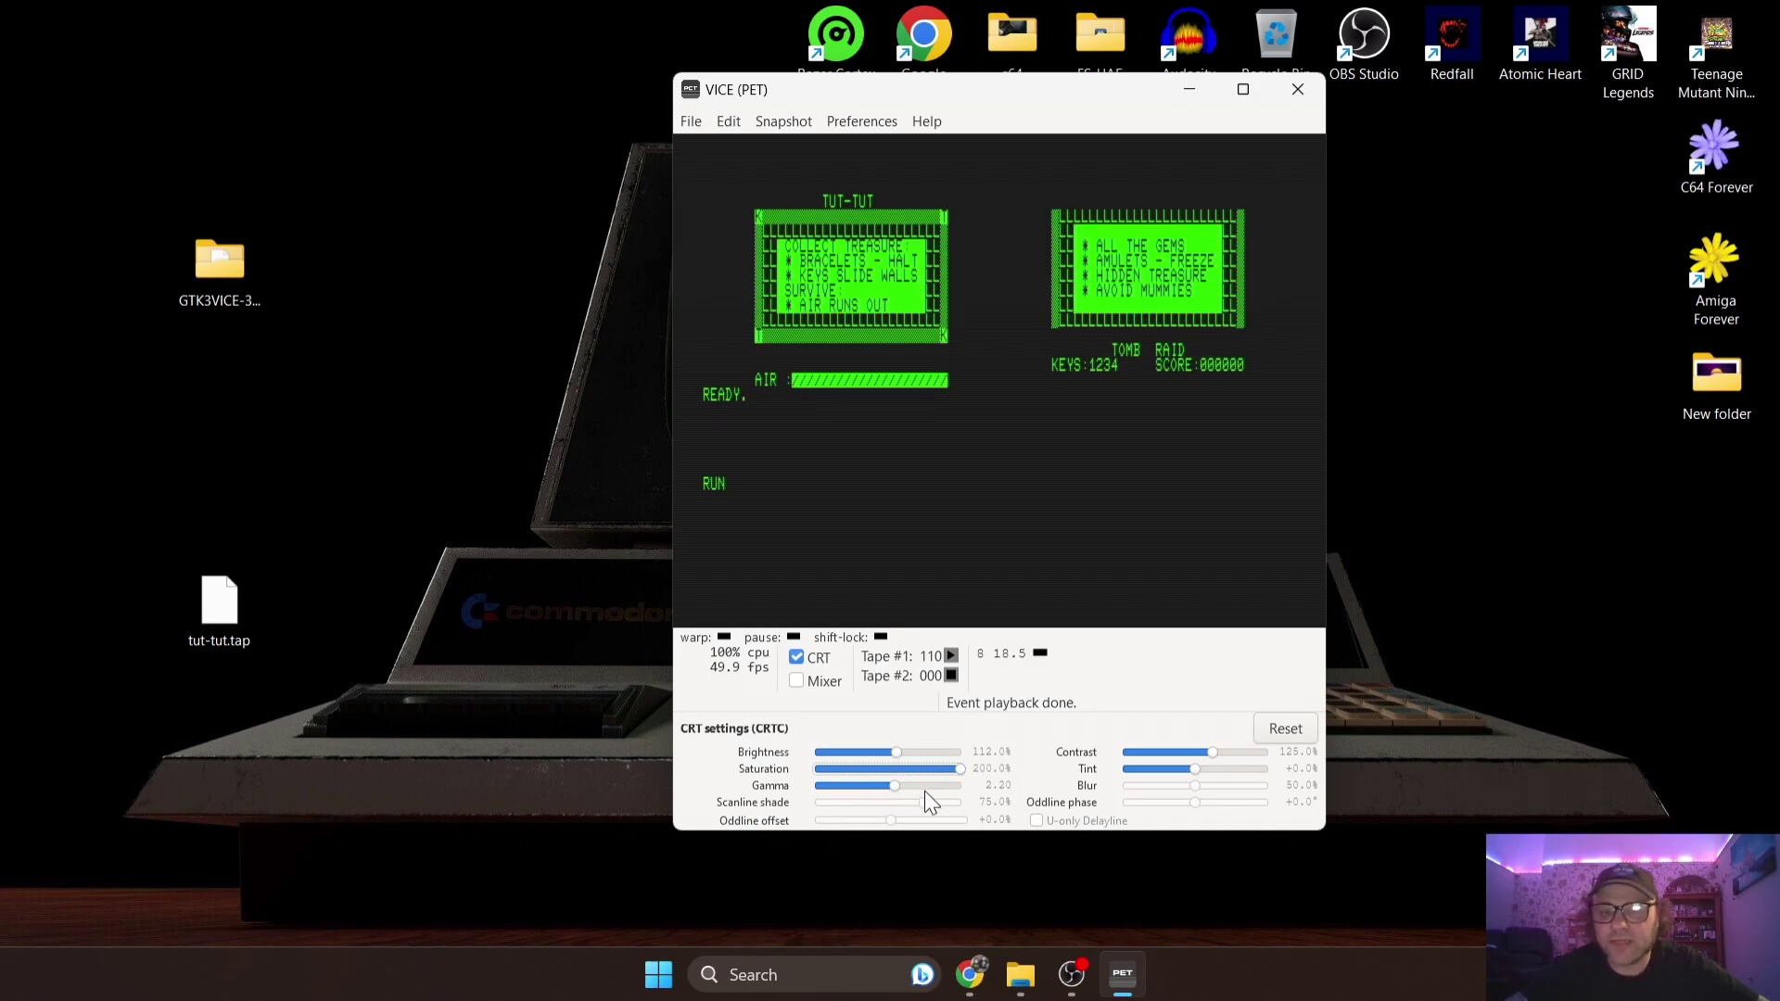
left_click_drag(897, 786, 953, 793)
left_click_drag(1196, 769, 1153, 786)
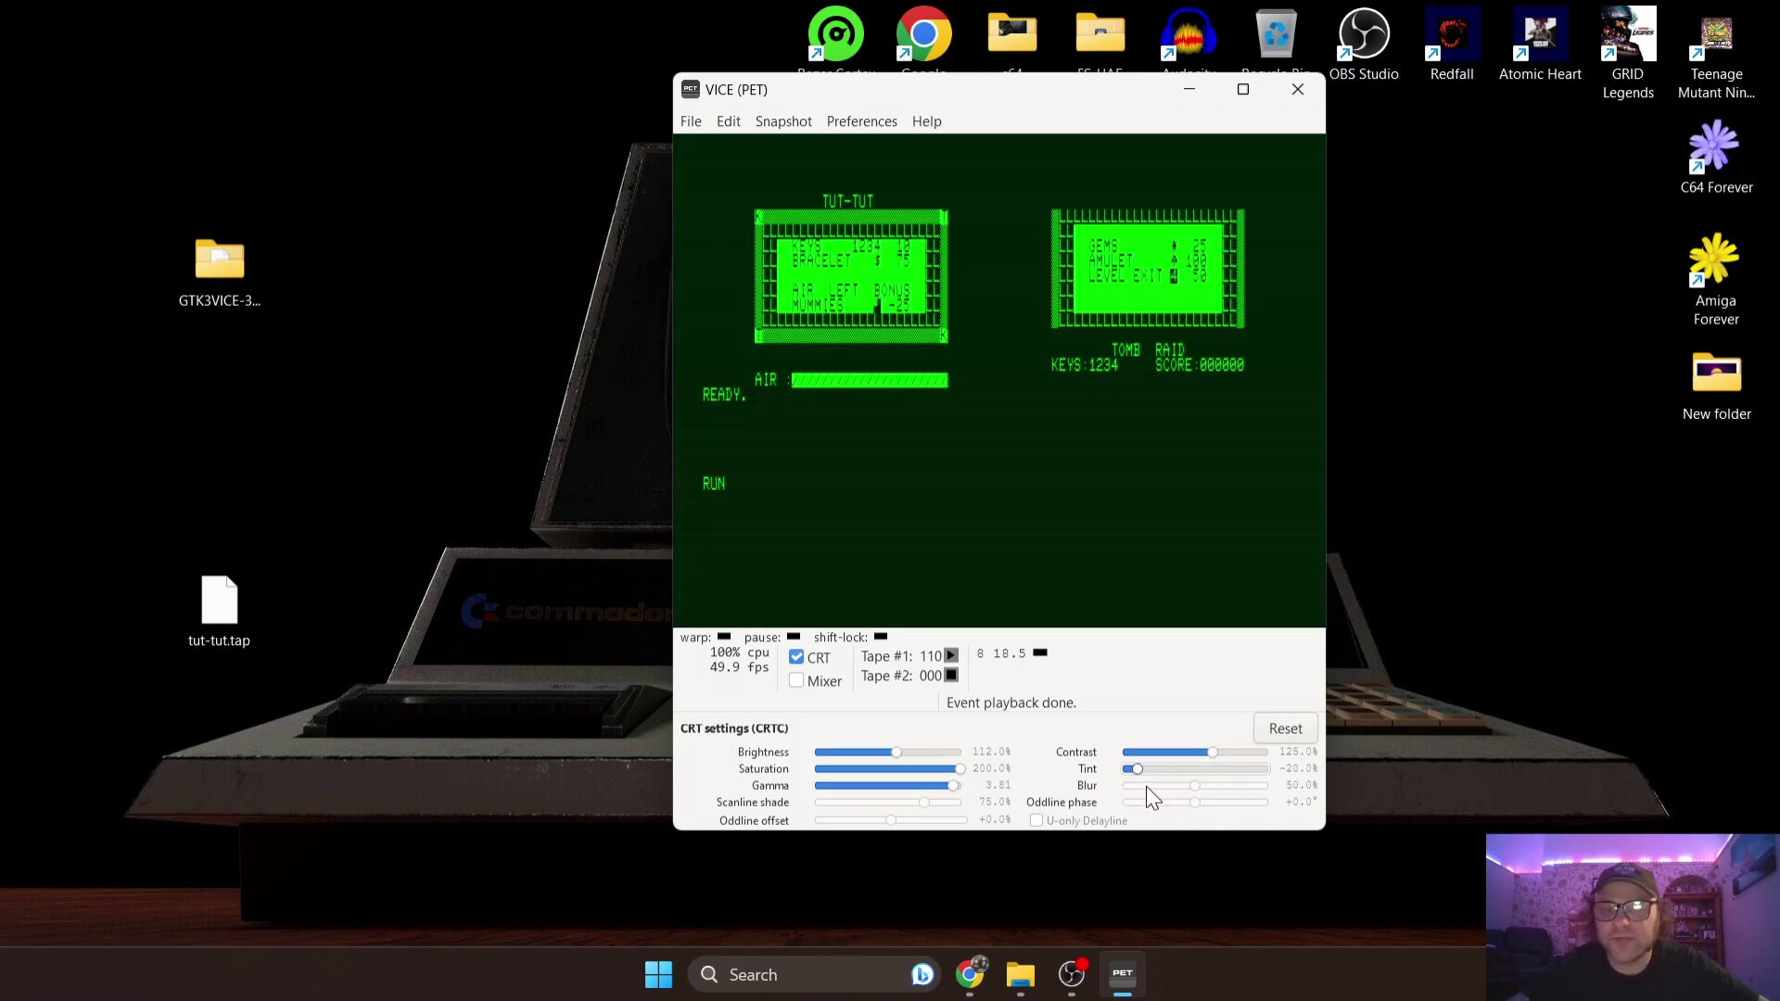
- Show the mixer settings, move the emulator window up to fit them, and lower the CB2 Low Pass value
left_click(797, 679)
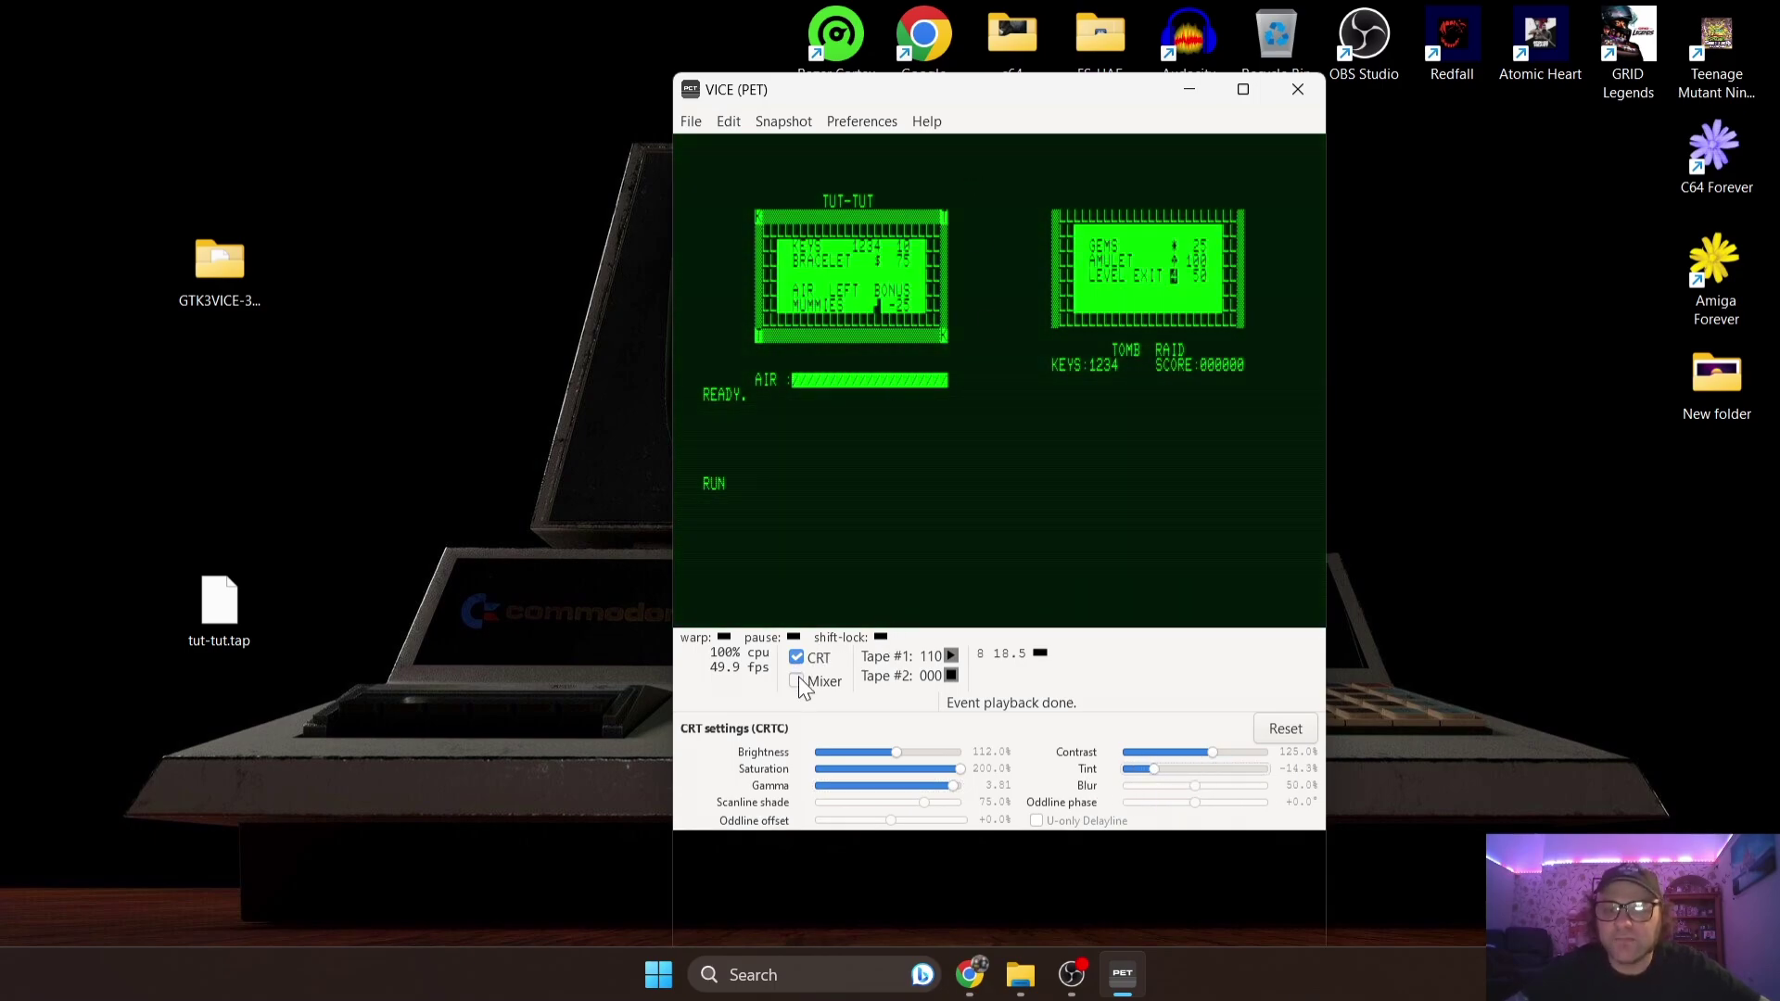
left_click_drag(977, 91, 985, 30)
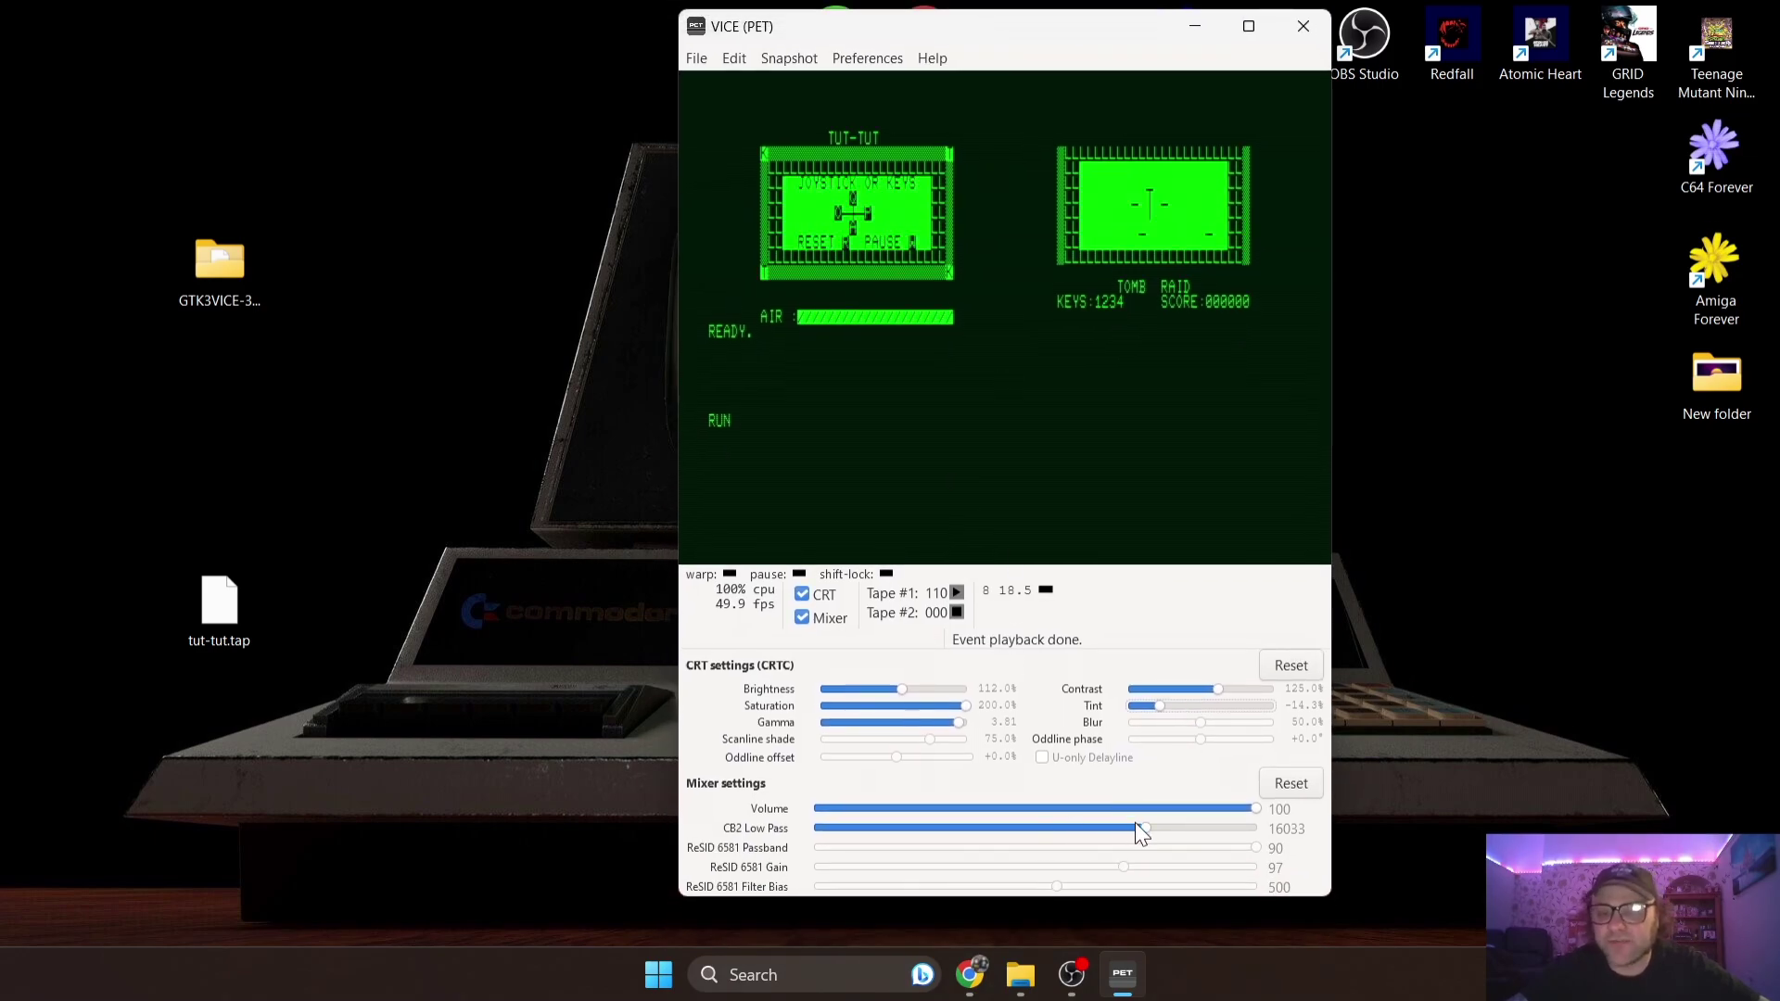
left_click_drag(1144, 827, 1042, 843)
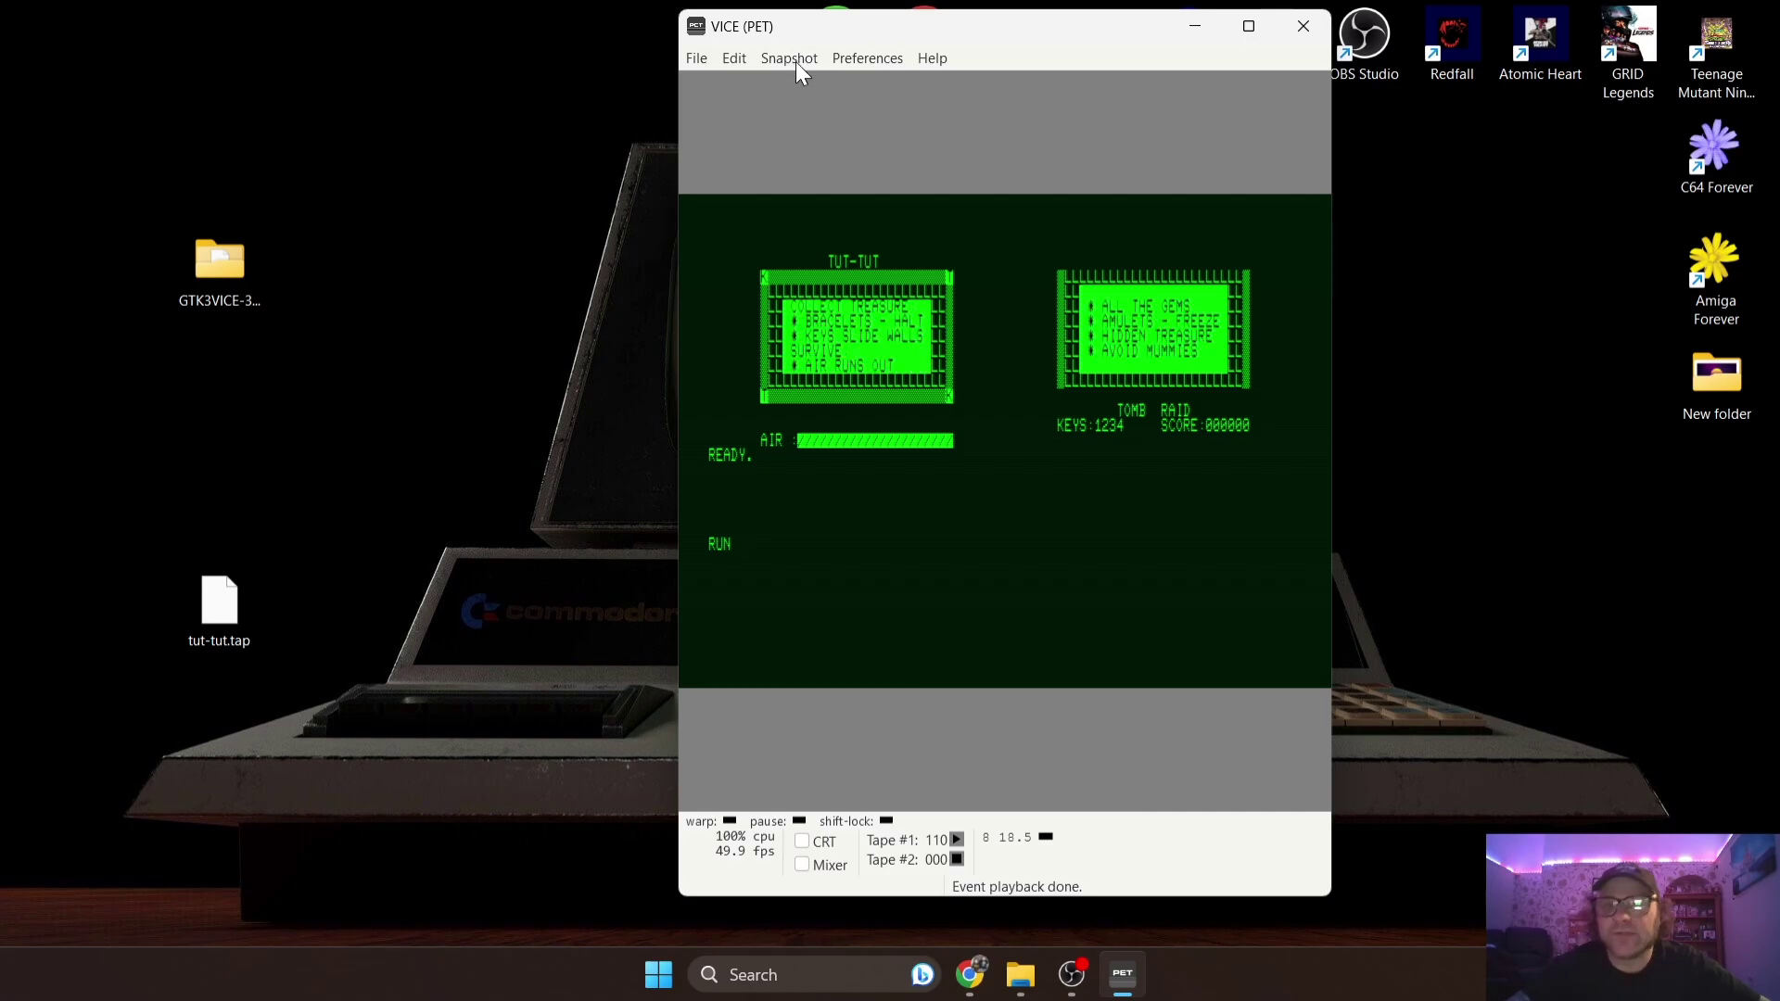
- Quicksave a snapshot of the running Tut-Tut game and restore it with a quickload
left_click(796, 59)
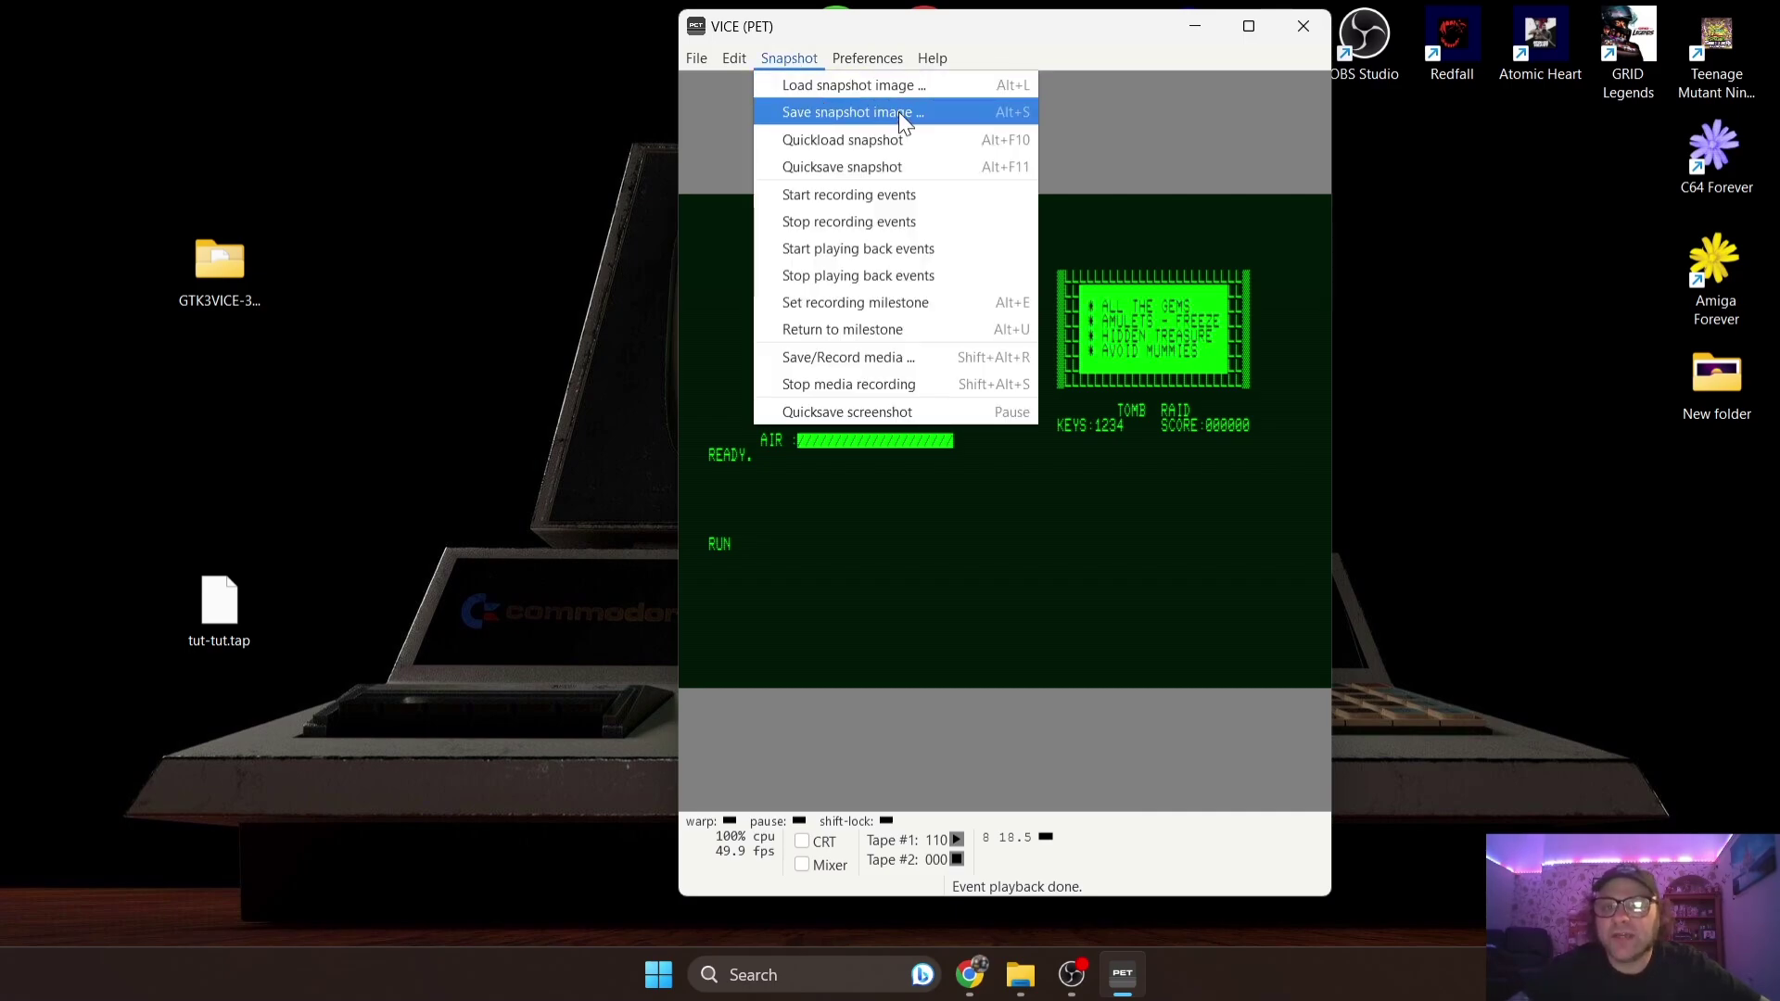
left_click(914, 169)
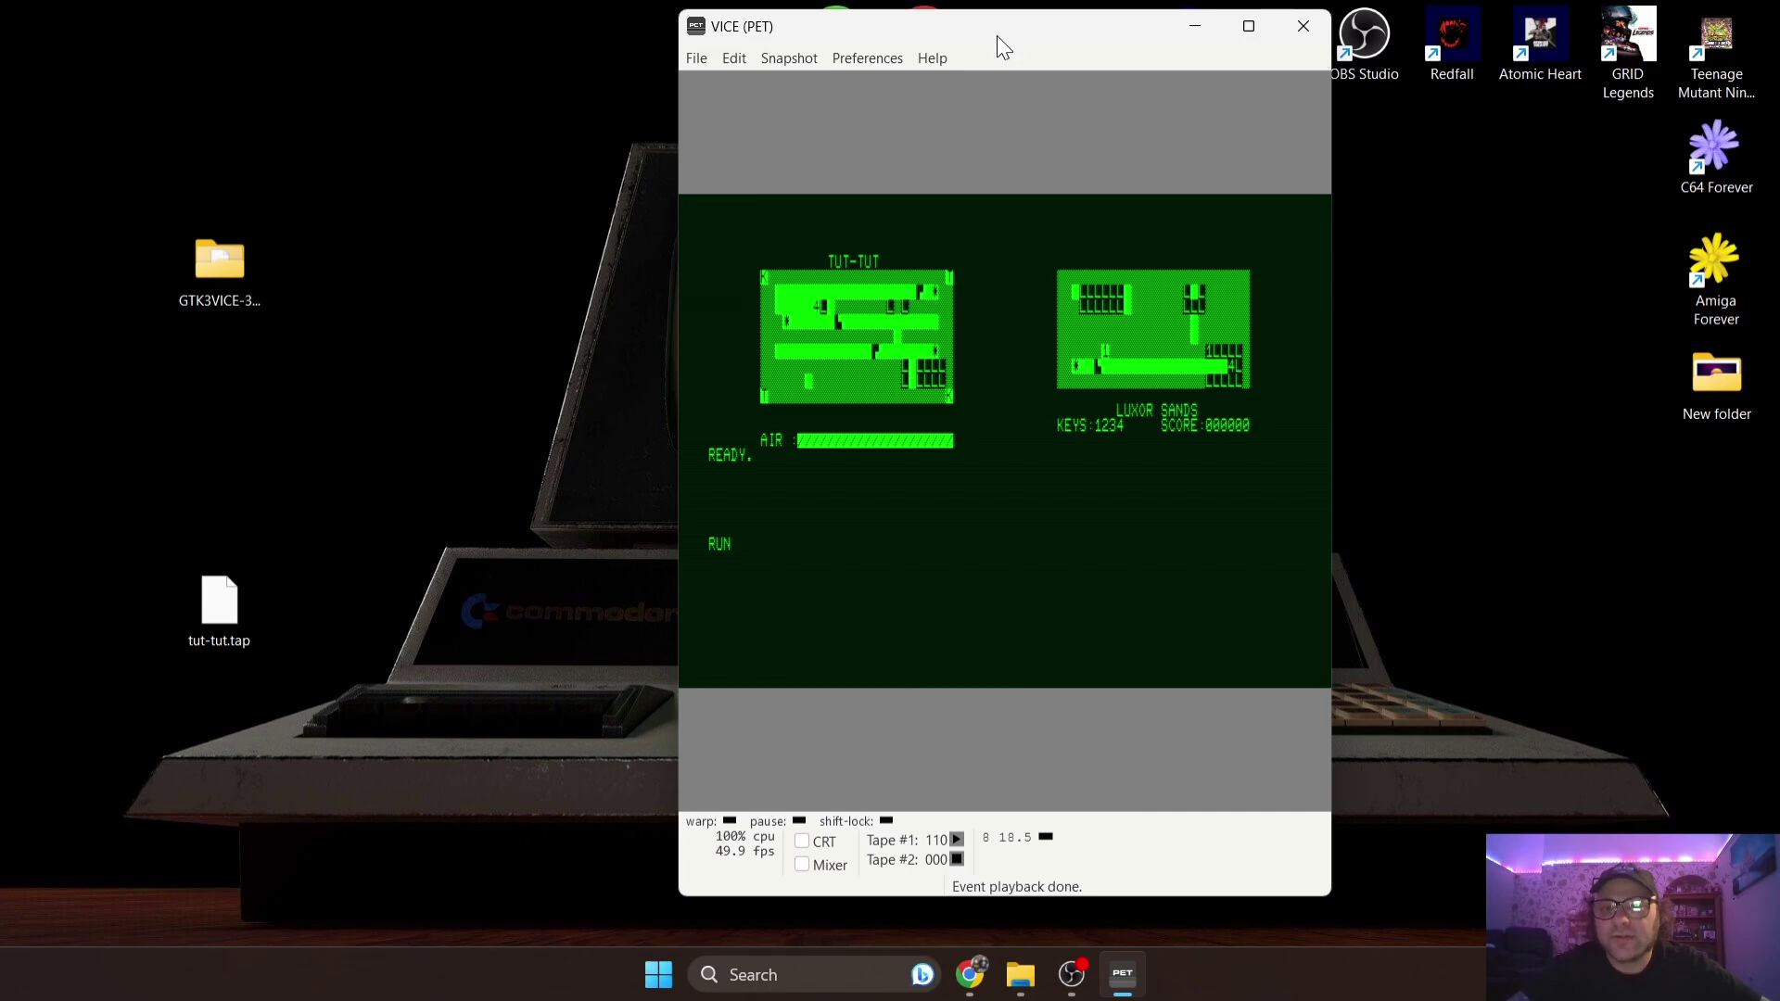
left_click(815, 57)
left_click(886, 141)
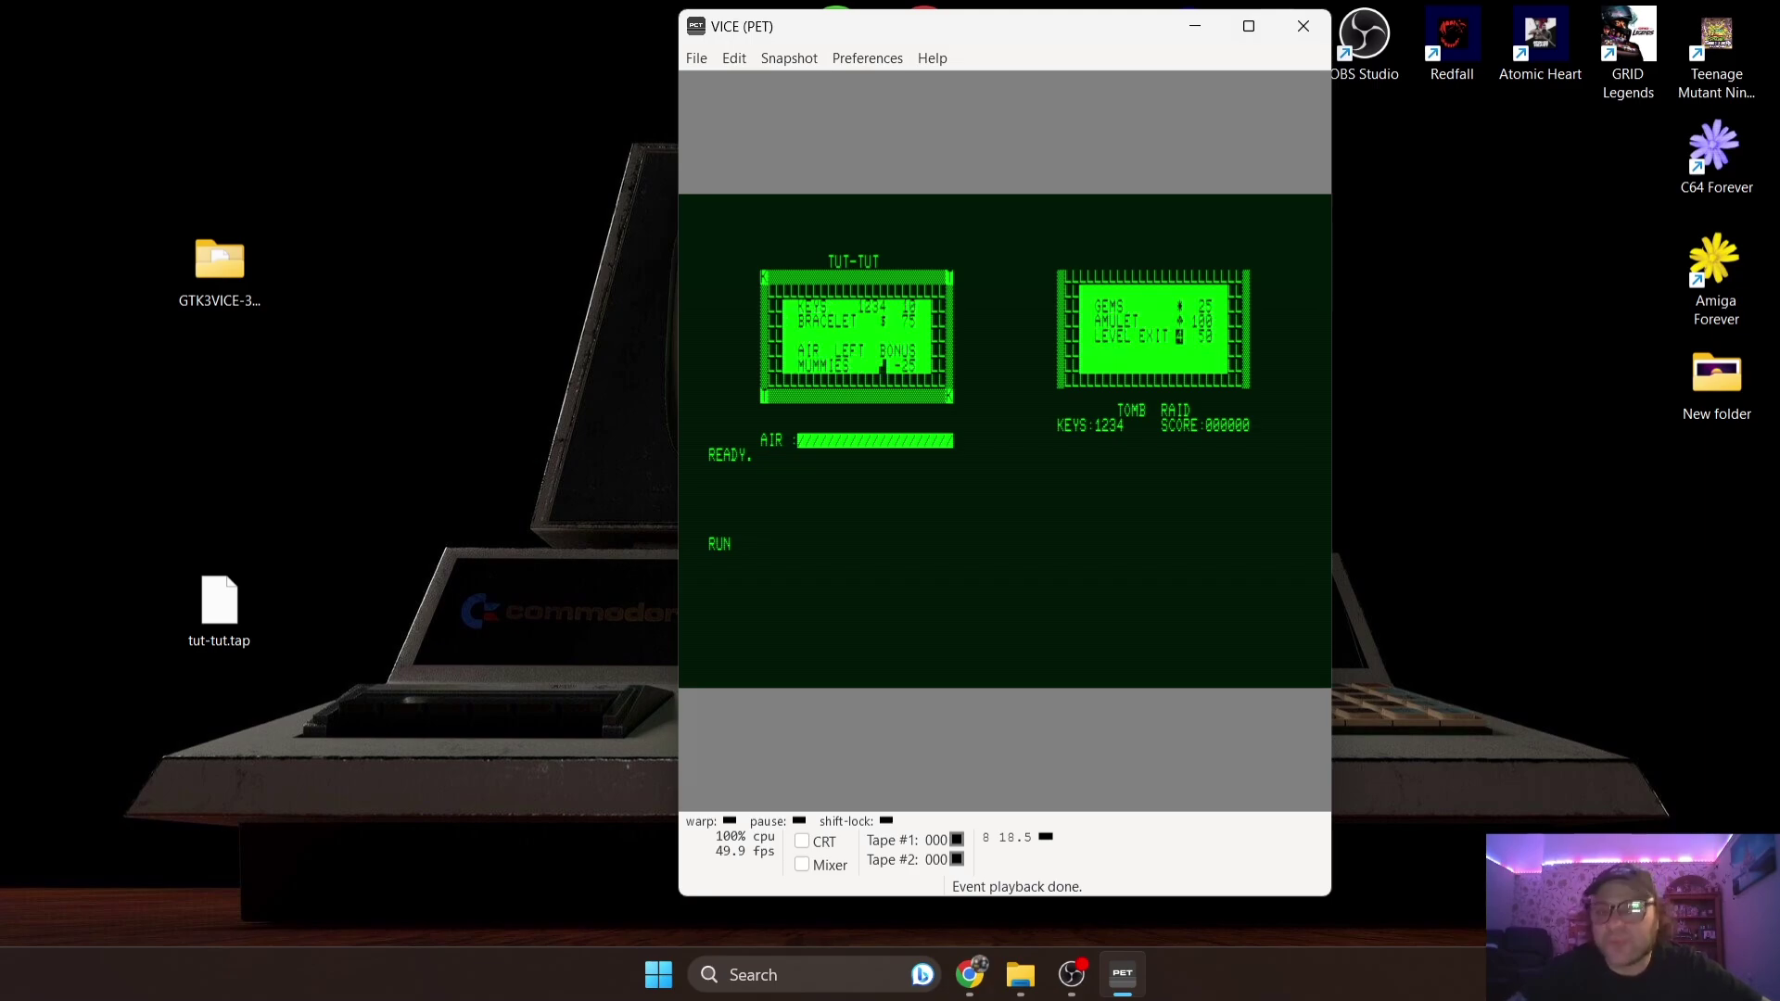
- Exit the emulator with confirmation and bring up Chrome maximised on the itch.io results for commodore pet
left_click(1299, 20)
left_click(931, 529)
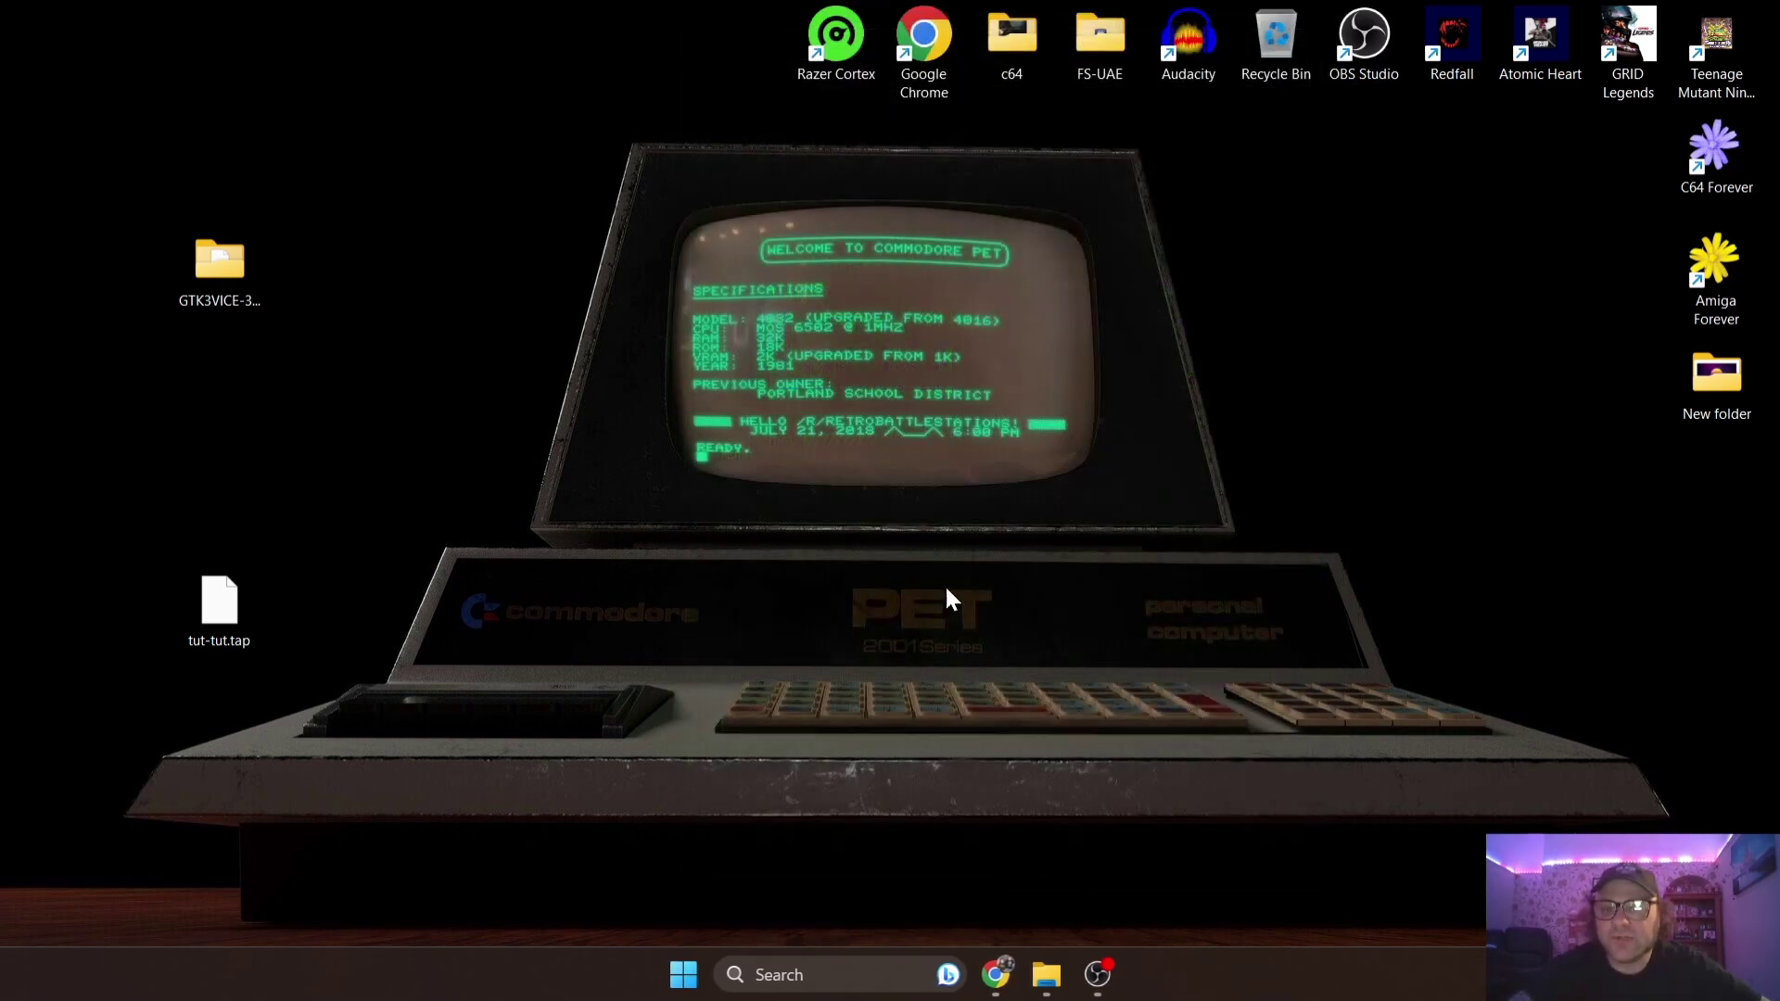
left_click(996, 975)
double_click(1365, 35)
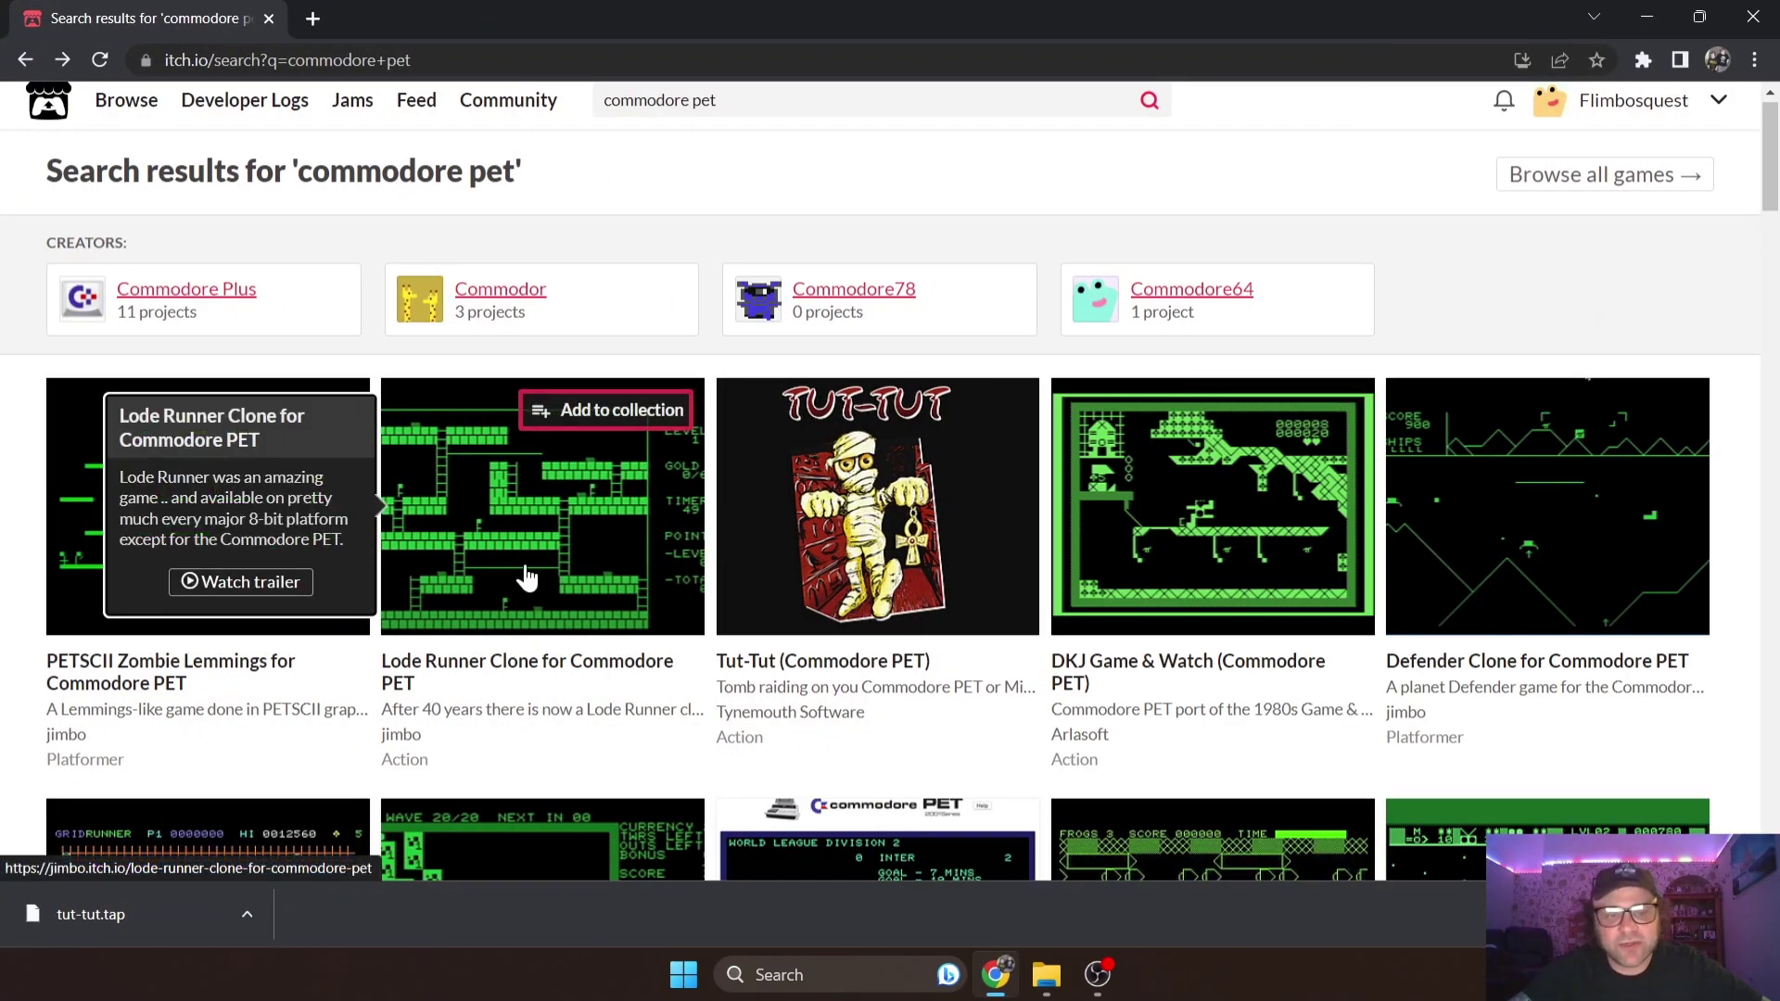
- Download loderunner.prg from the Lode Runner Clone for Commodore PET page and keep the file despite the warning
left_click(515, 567)
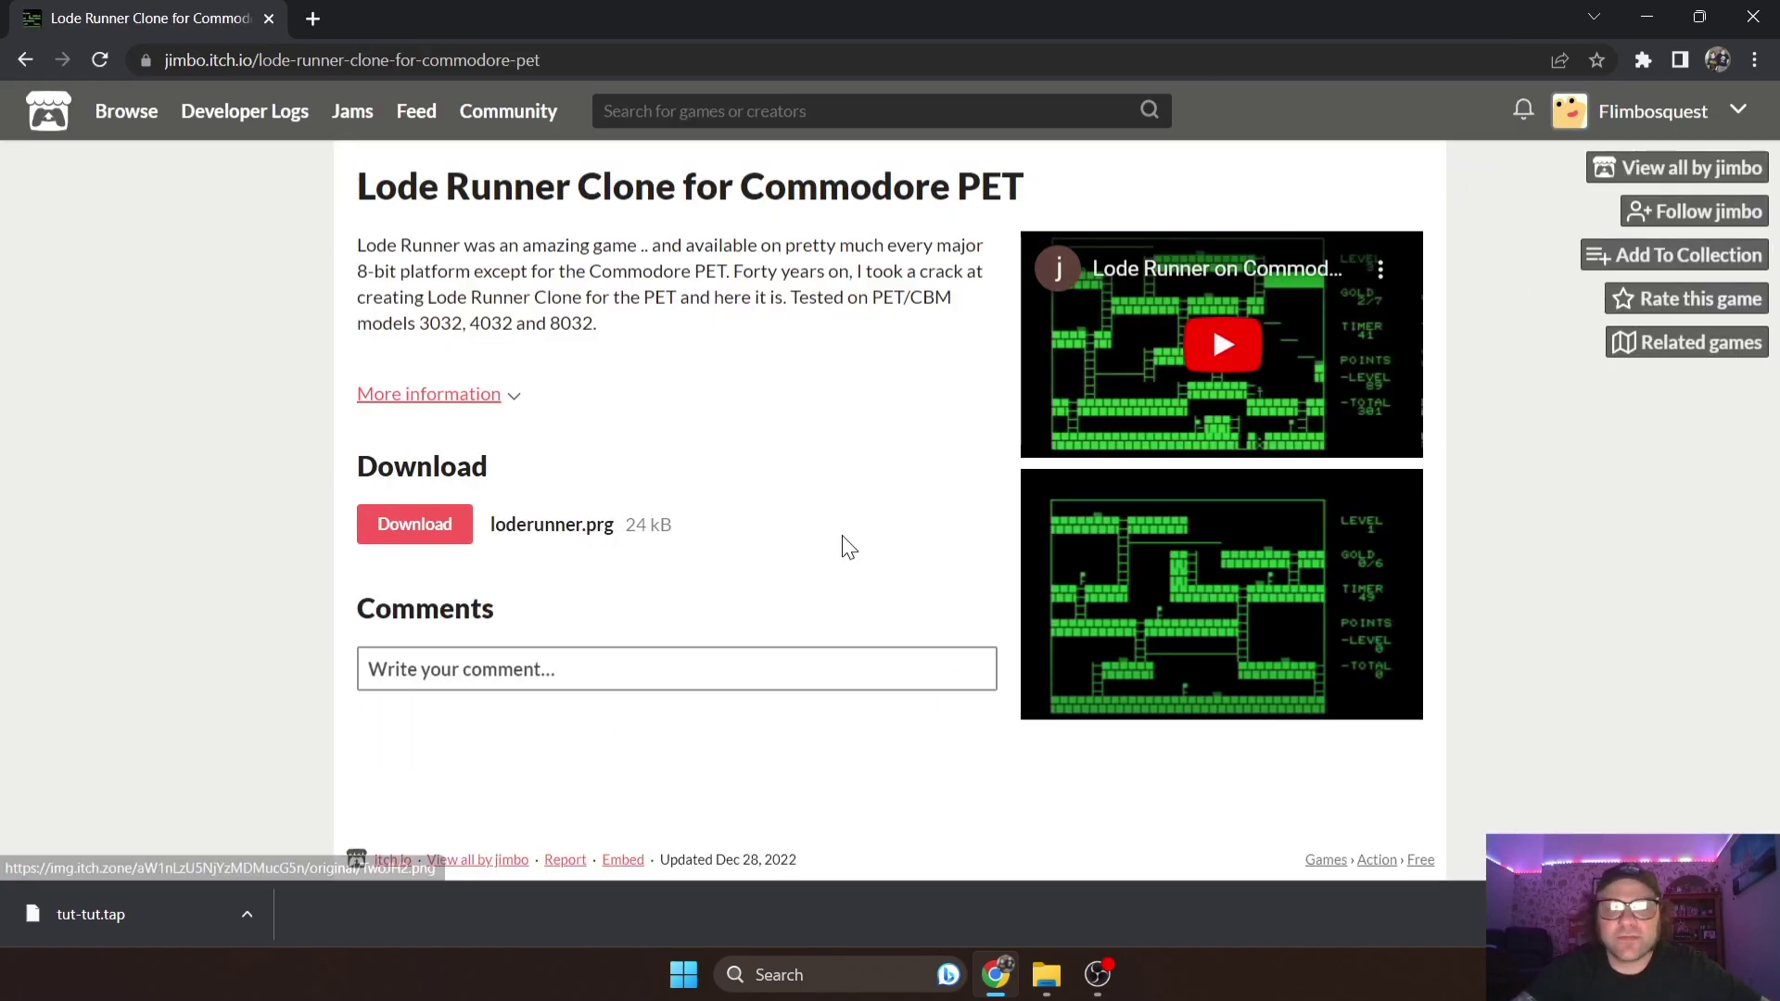
left_click(432, 540)
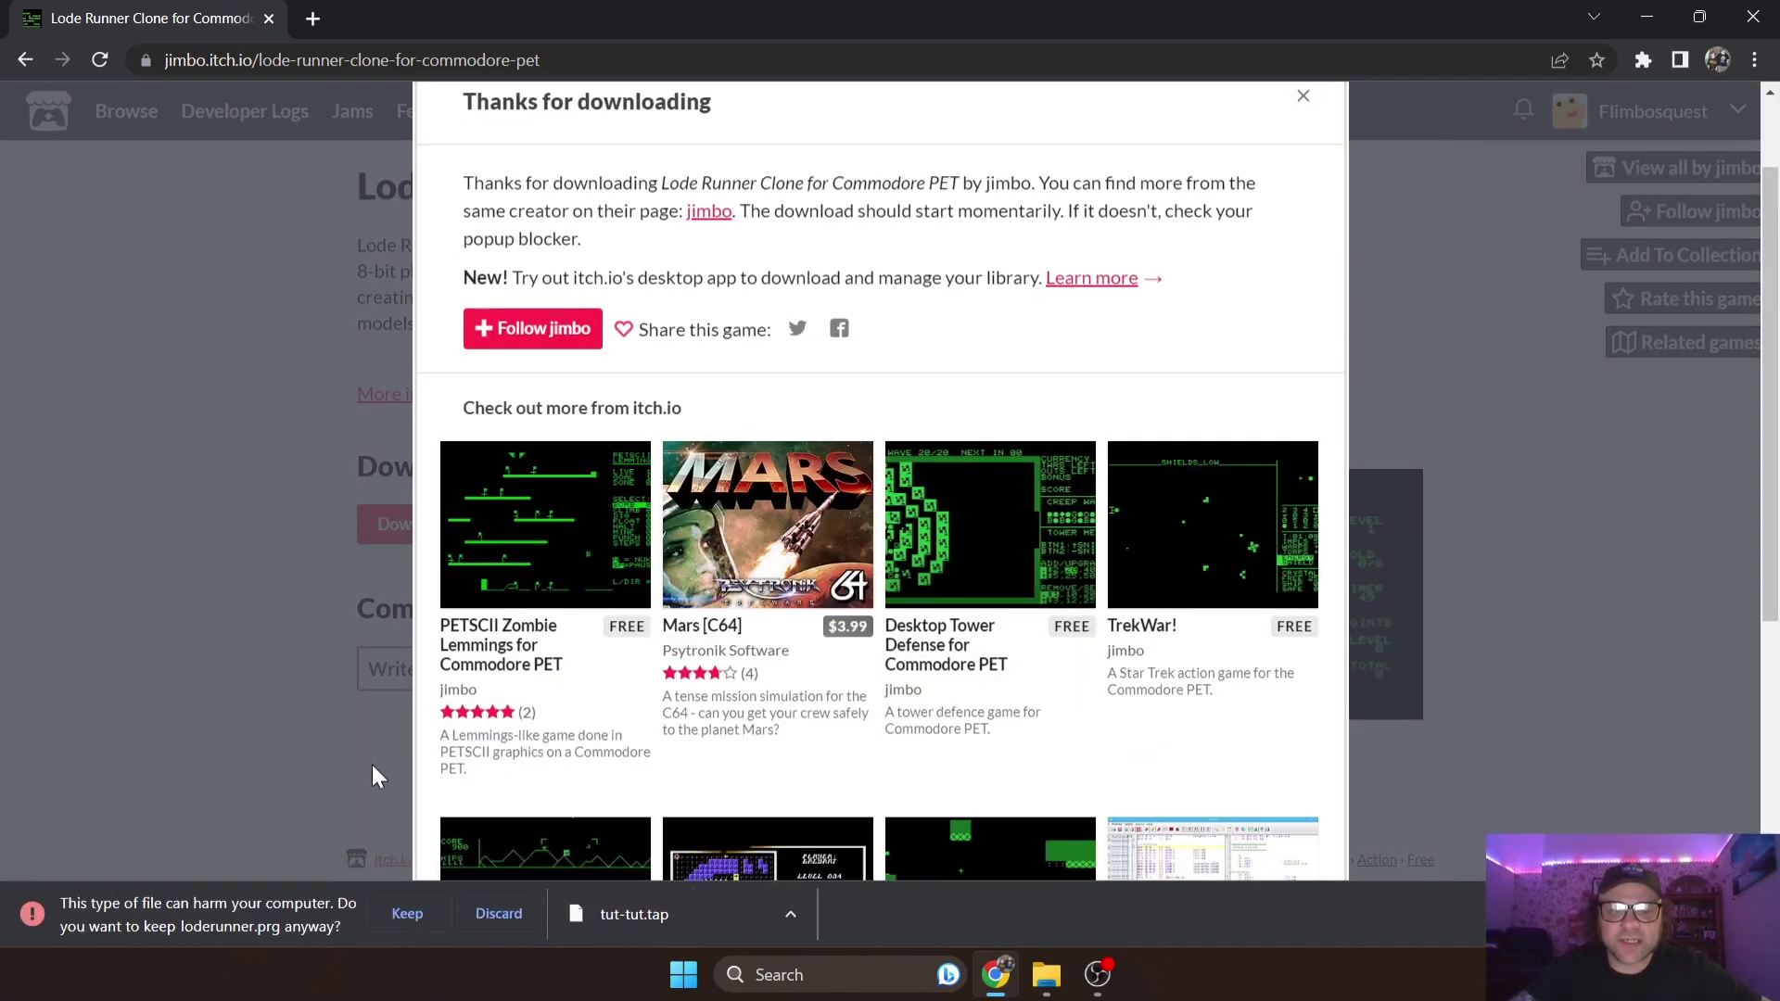
left_click(392, 905)
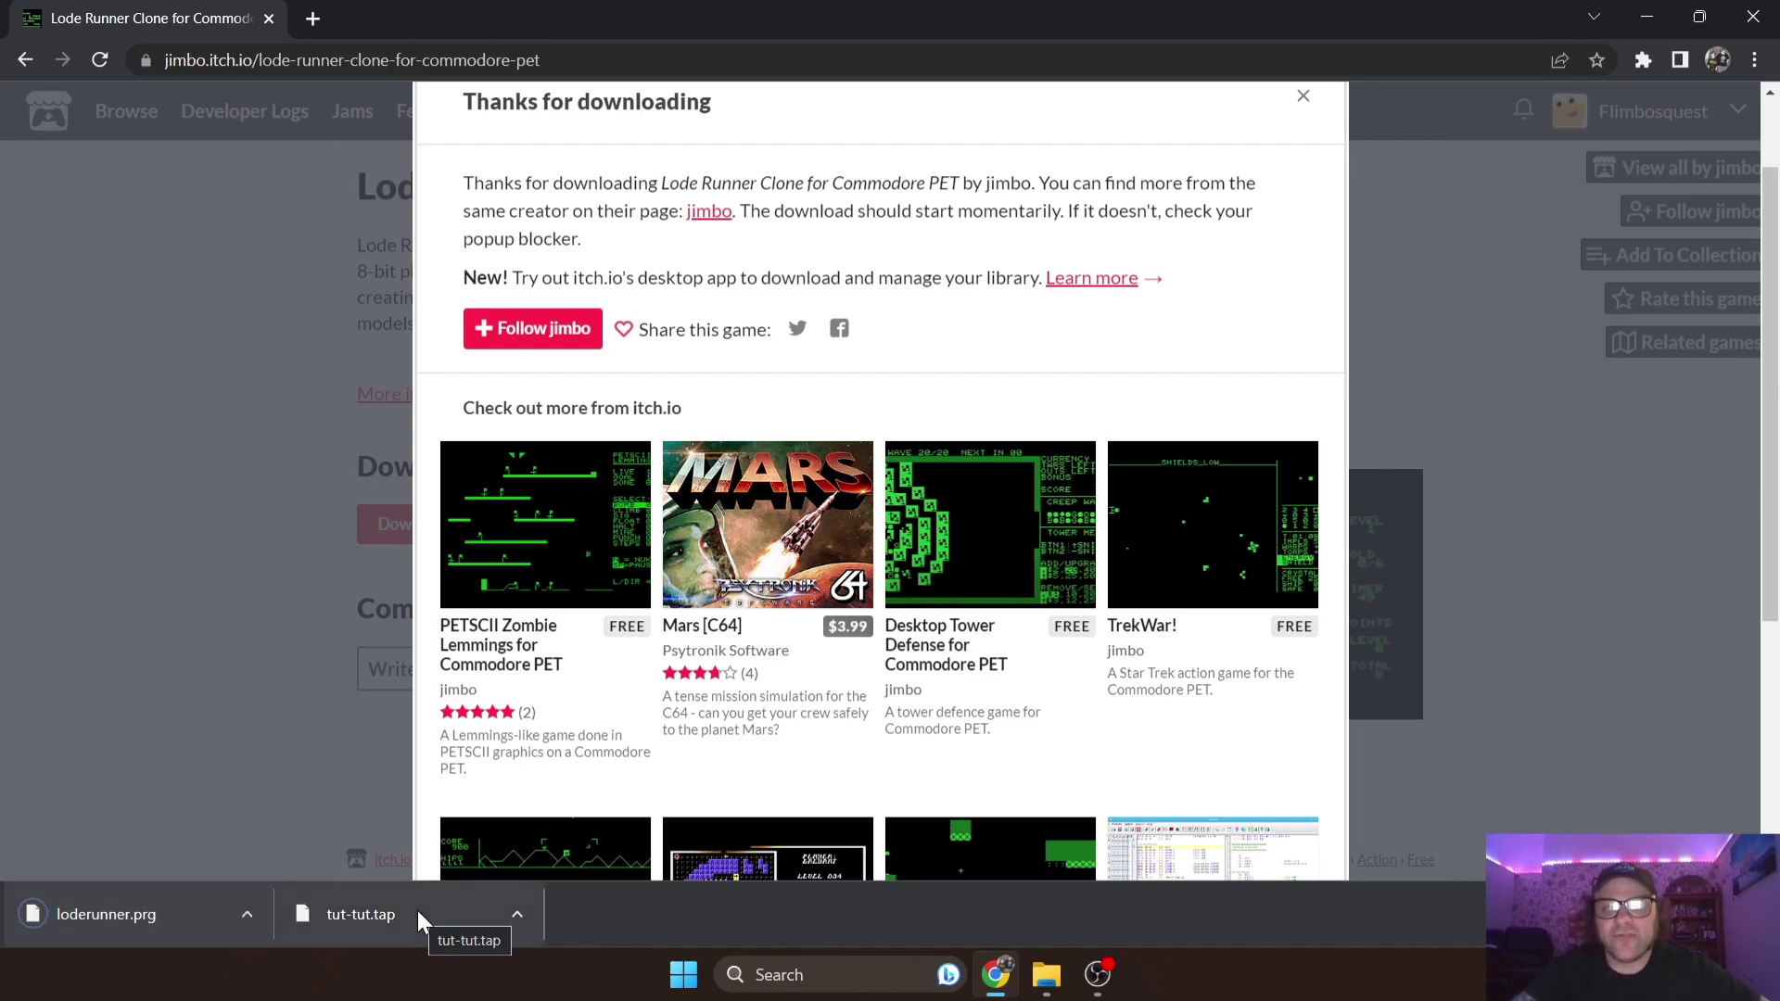
- Place the downloaded loderunner.prg on the desktop beside the GTK3VICE folder and close the browser
double_click(1100, 11)
left_click_drag(707, 904, 387, 369)
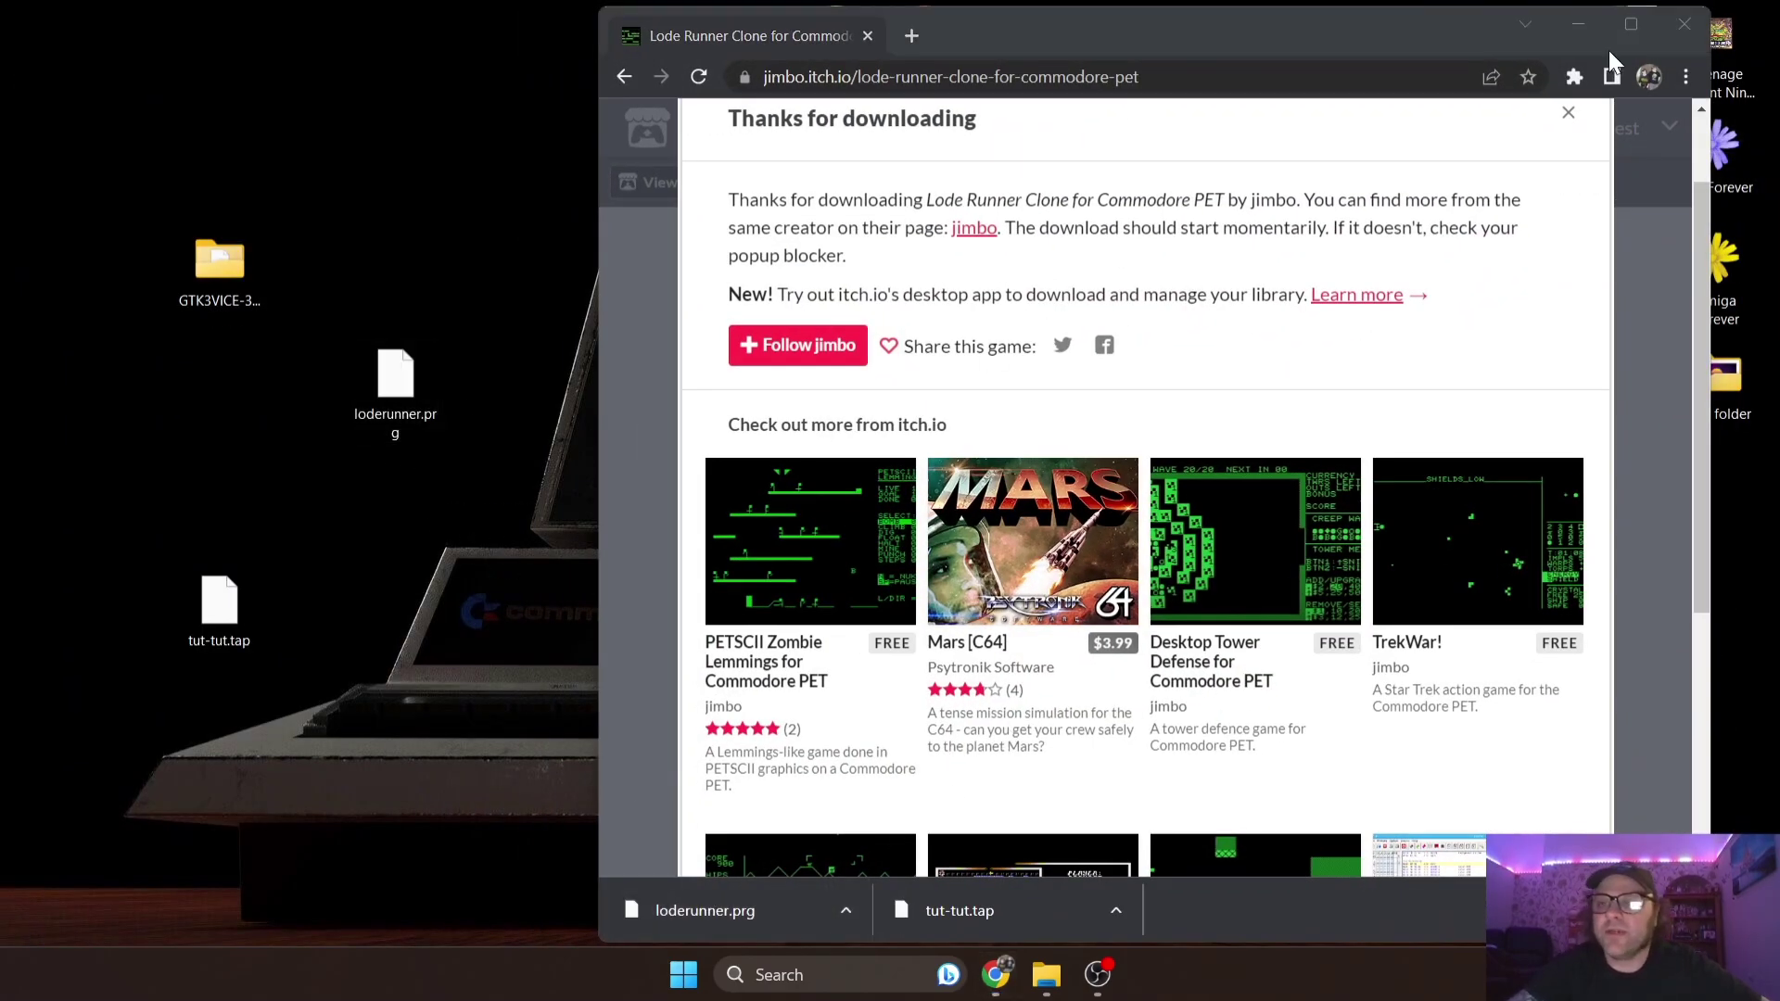
left_click(1676, 30)
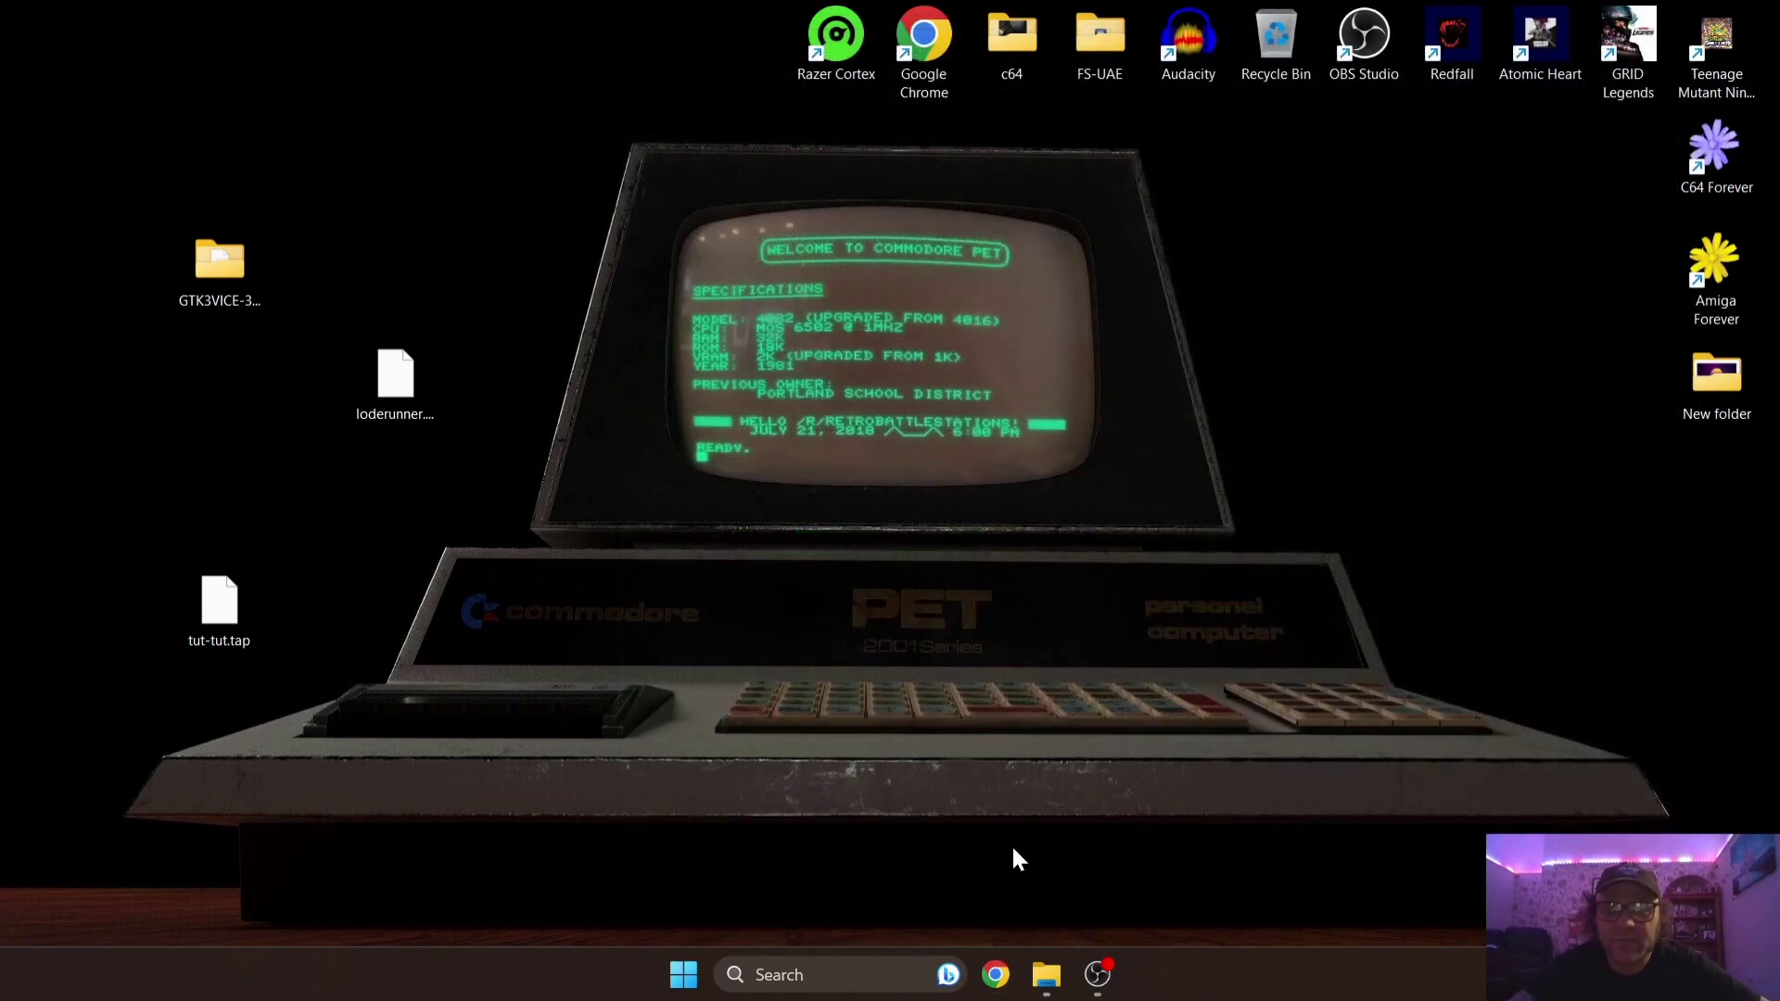
- Open the bin folder inside GTK3VICE-3.7-win64 and select xpet.exe
double_click(220, 264)
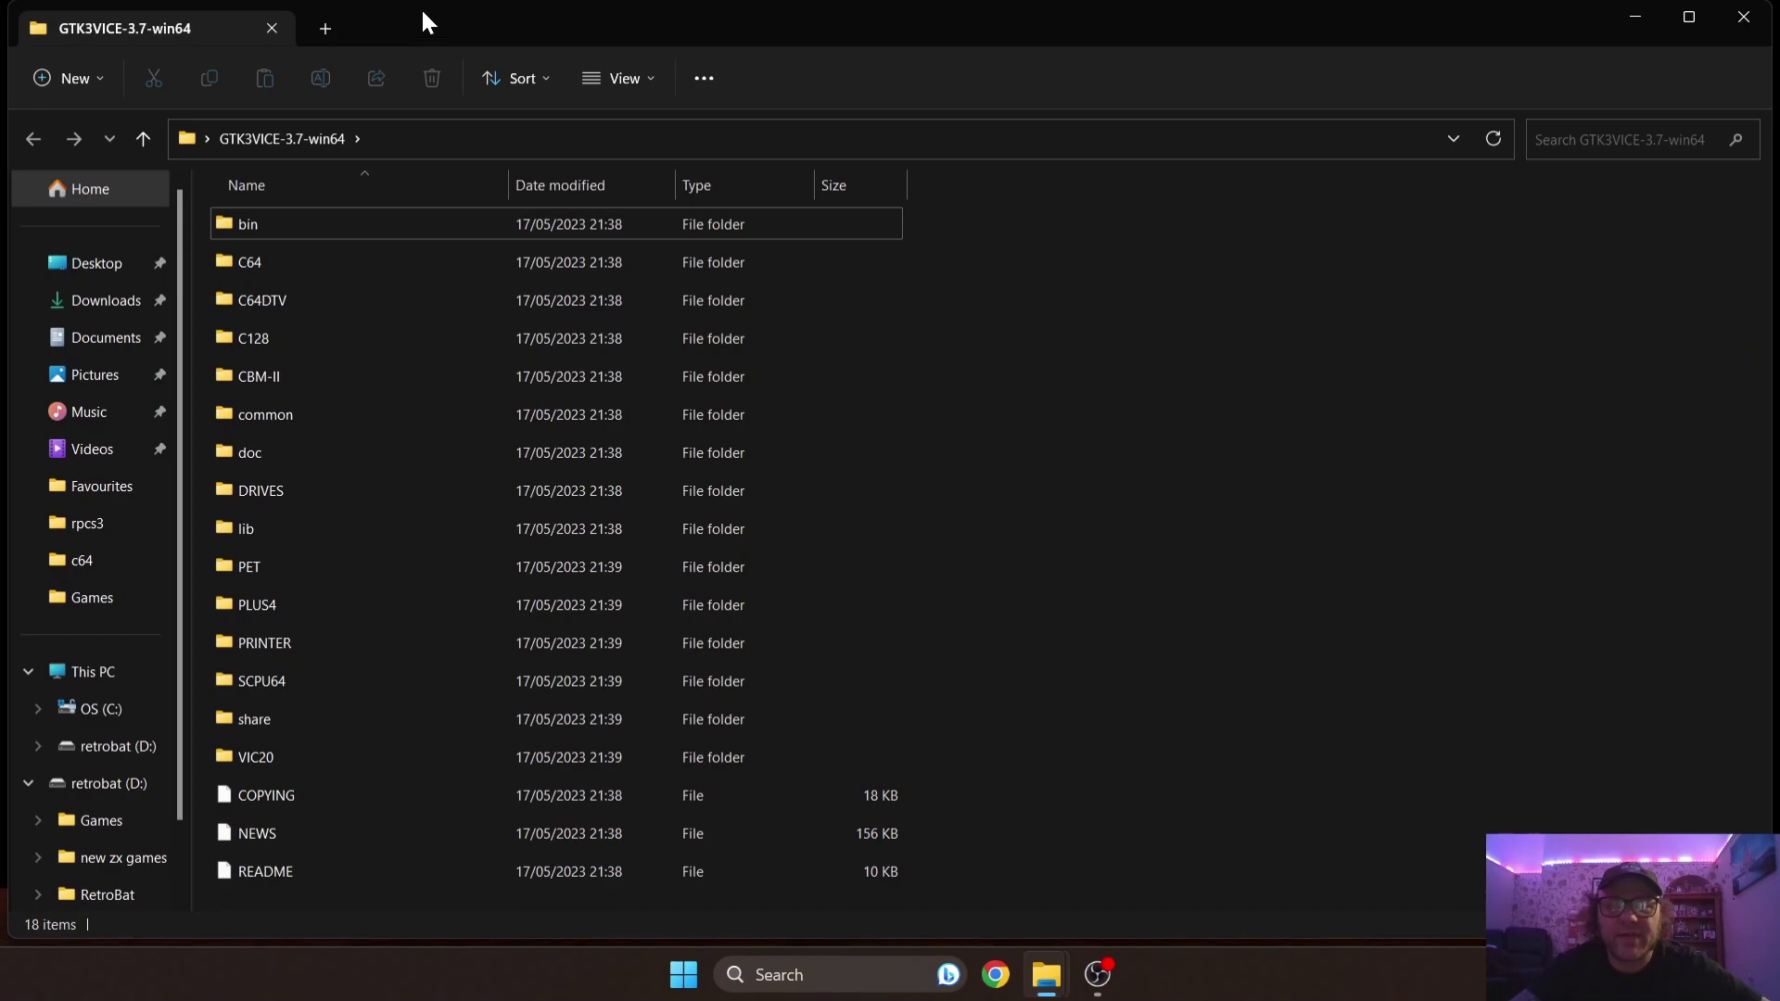
left_click_drag(420, 7, 491, 18)
double_click(925, 267)
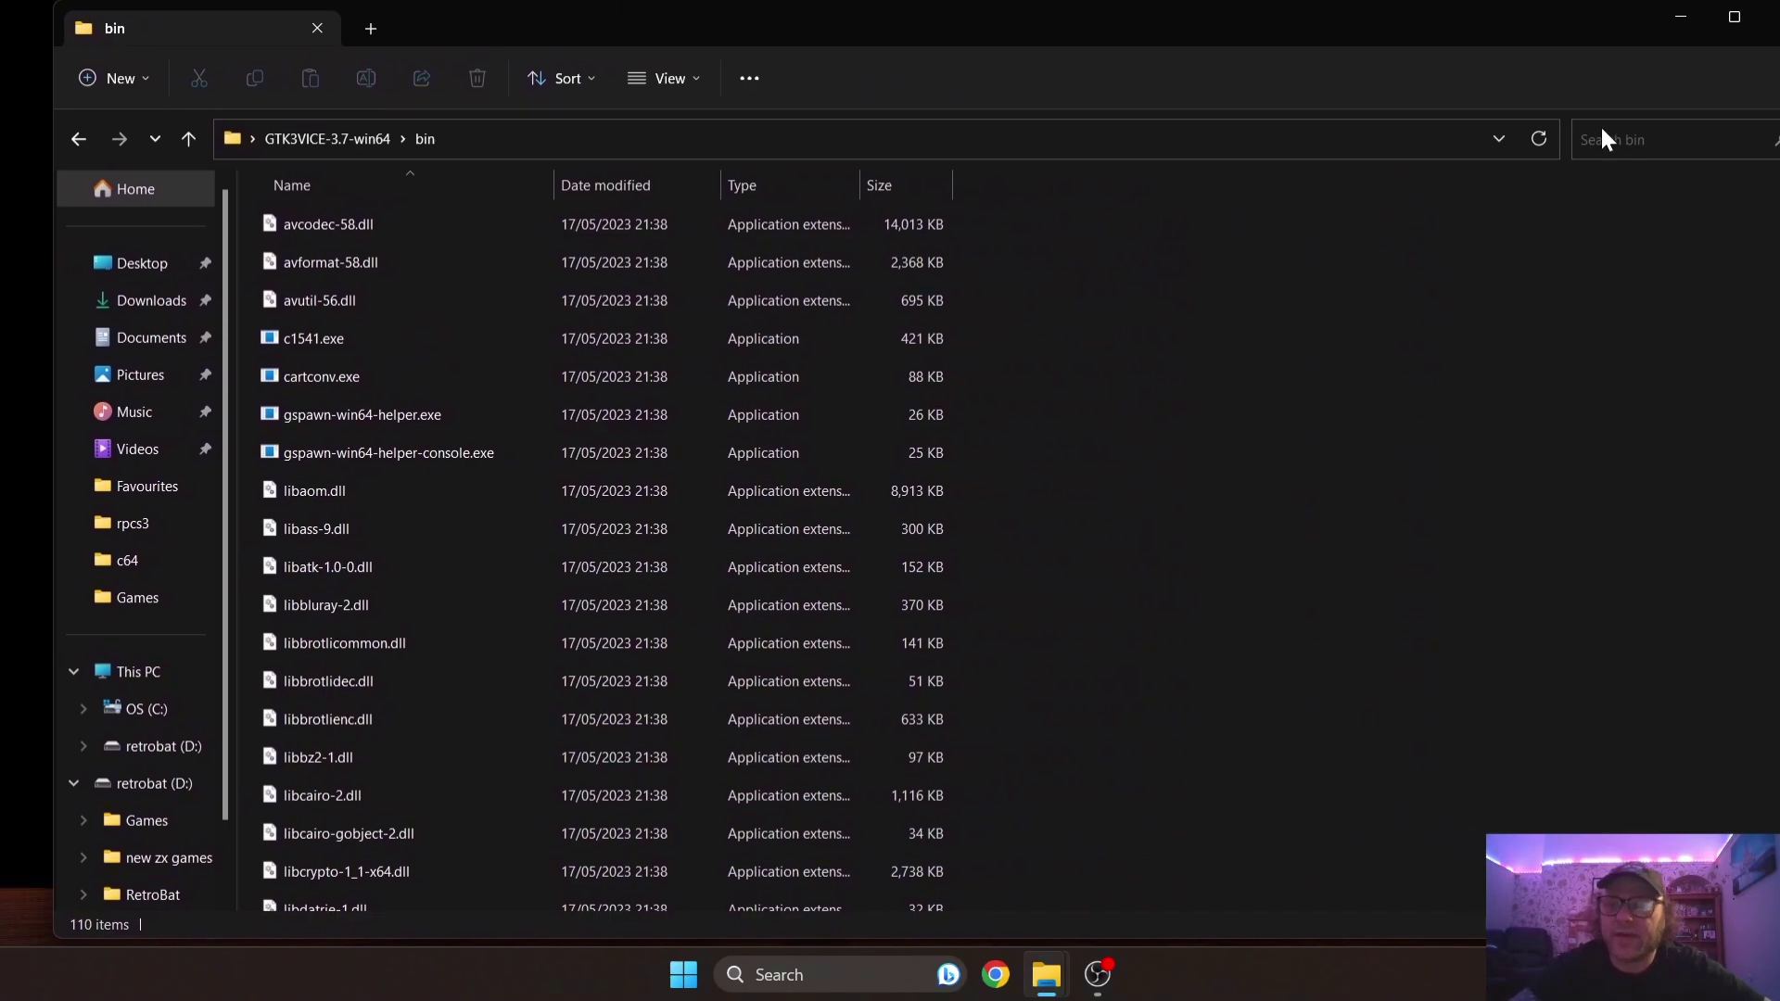
left_click_drag(1582, 31, 1528, 32)
scroll(381, 604, "down", 20)
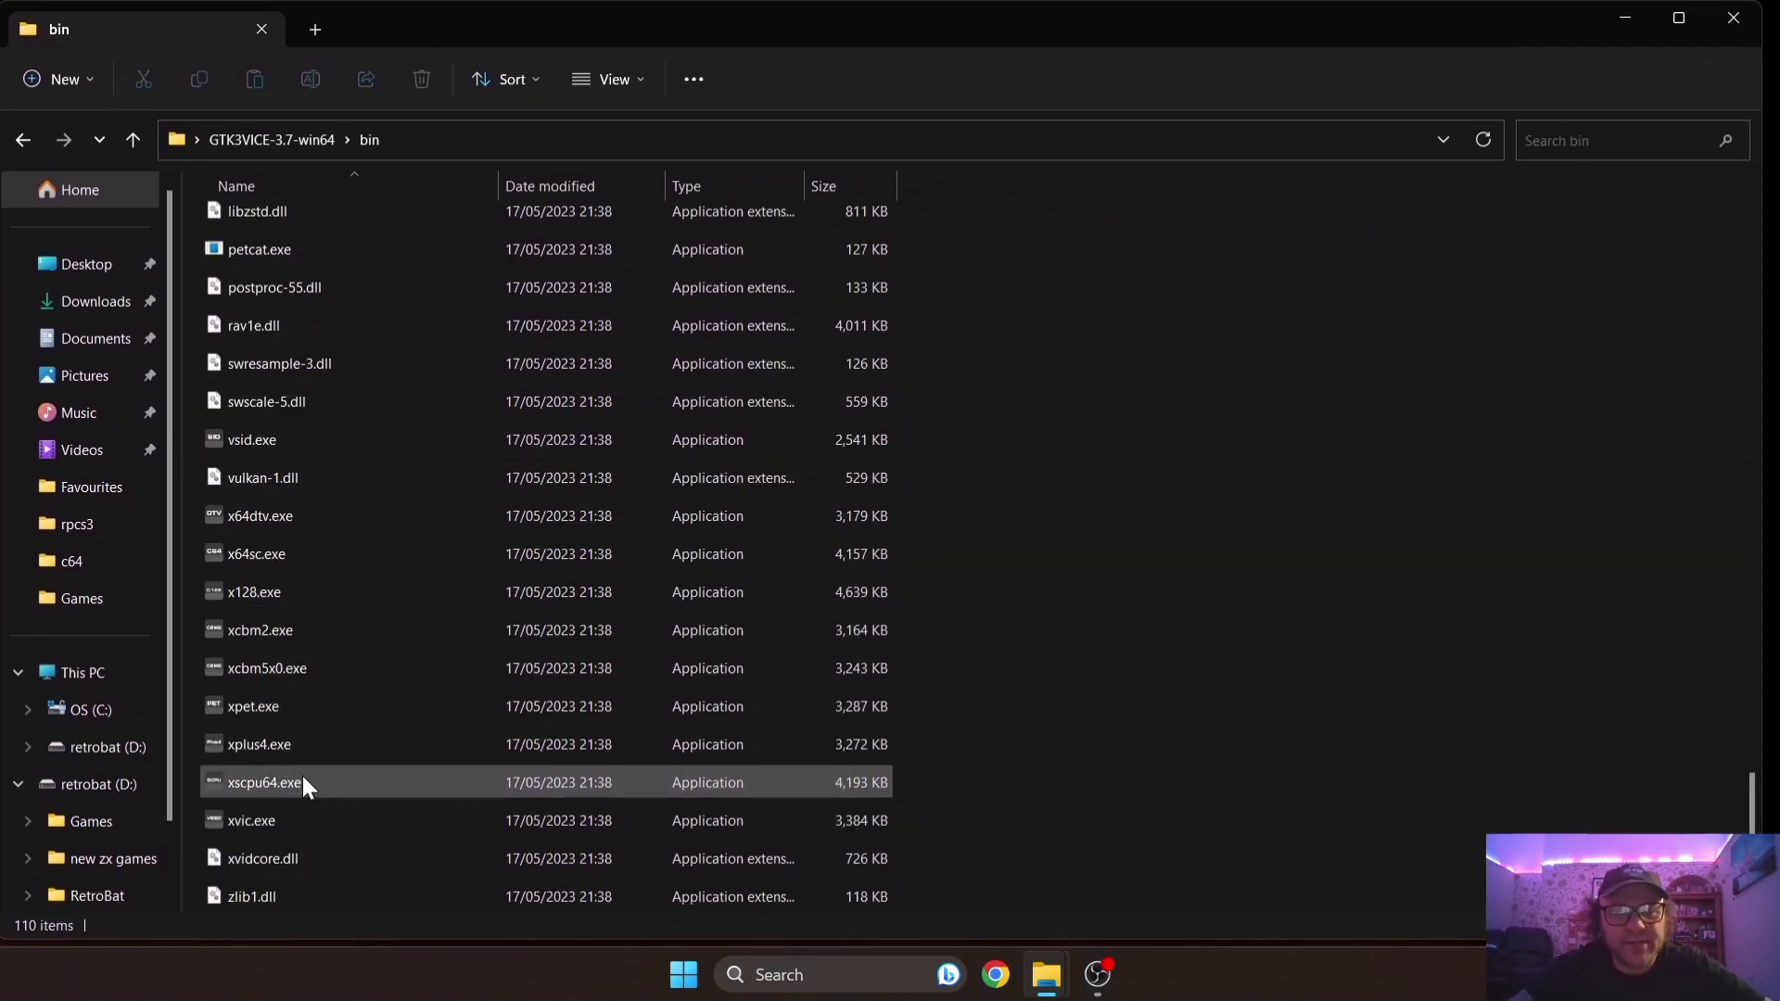
left_click(306, 707)
- Uncover the desktop game files beside the bin folder window and launch loderunner.prg with xpet.exe
left_click_drag(696, 26, 1118, 20)
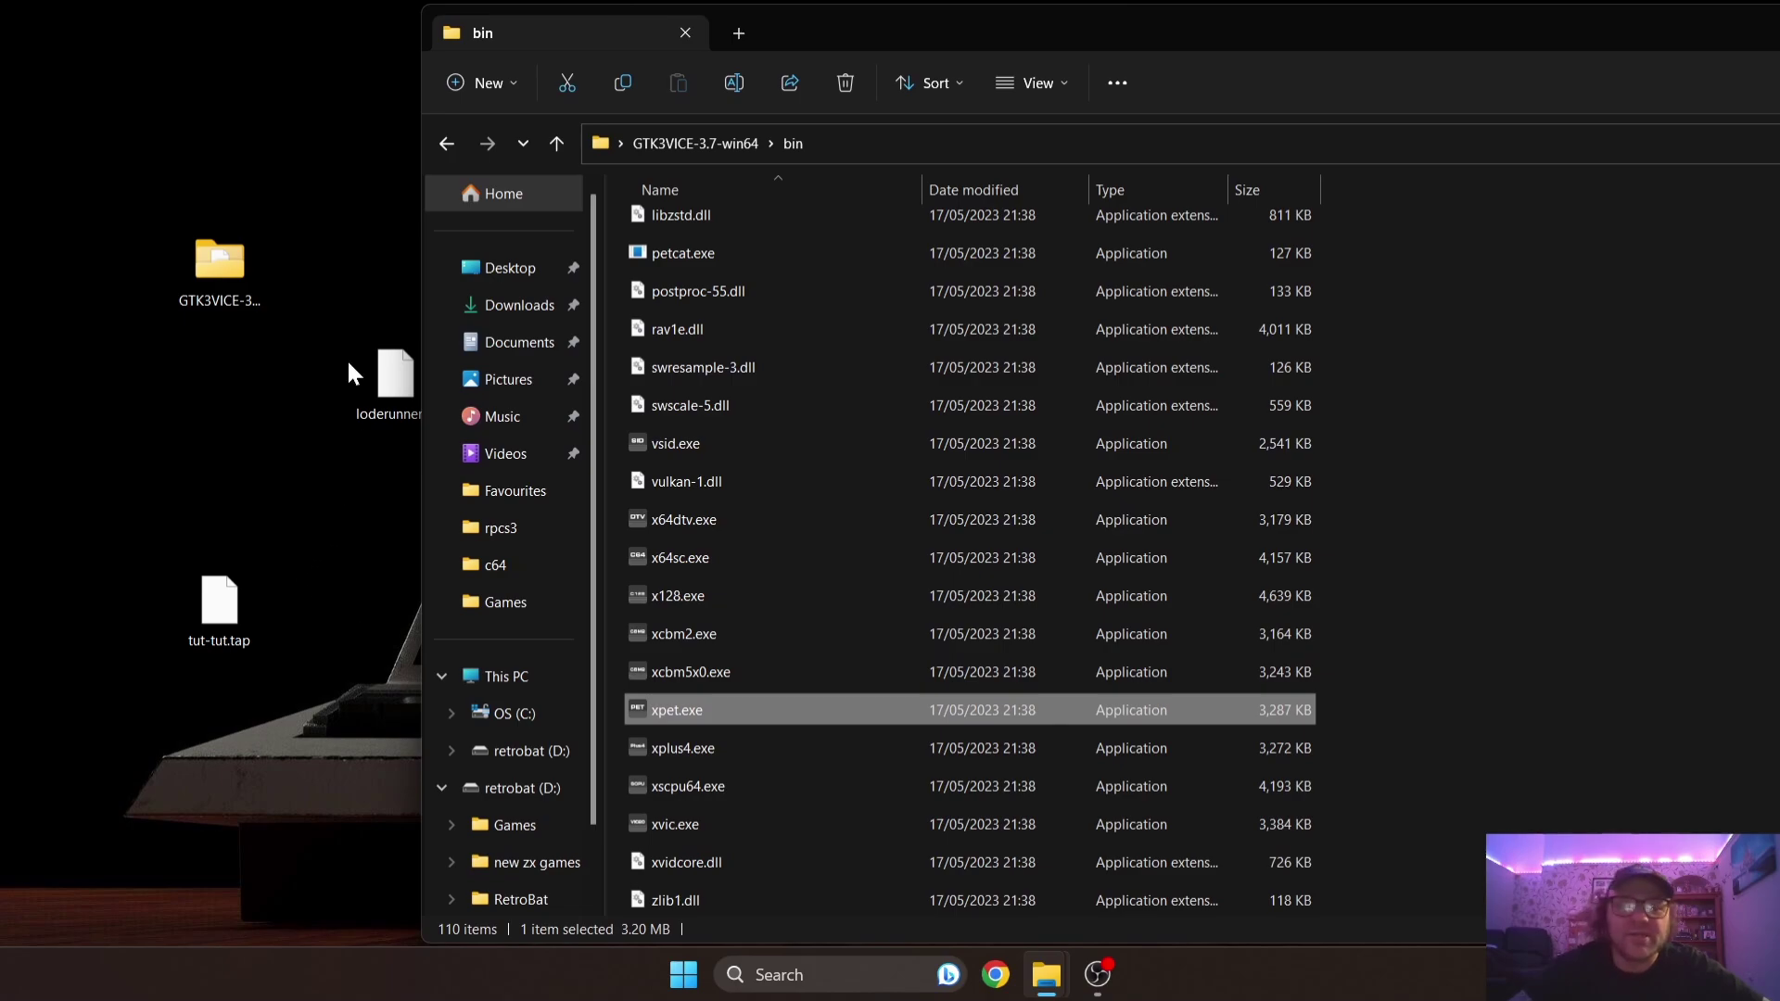
left_click_drag(352, 371, 364, 621)
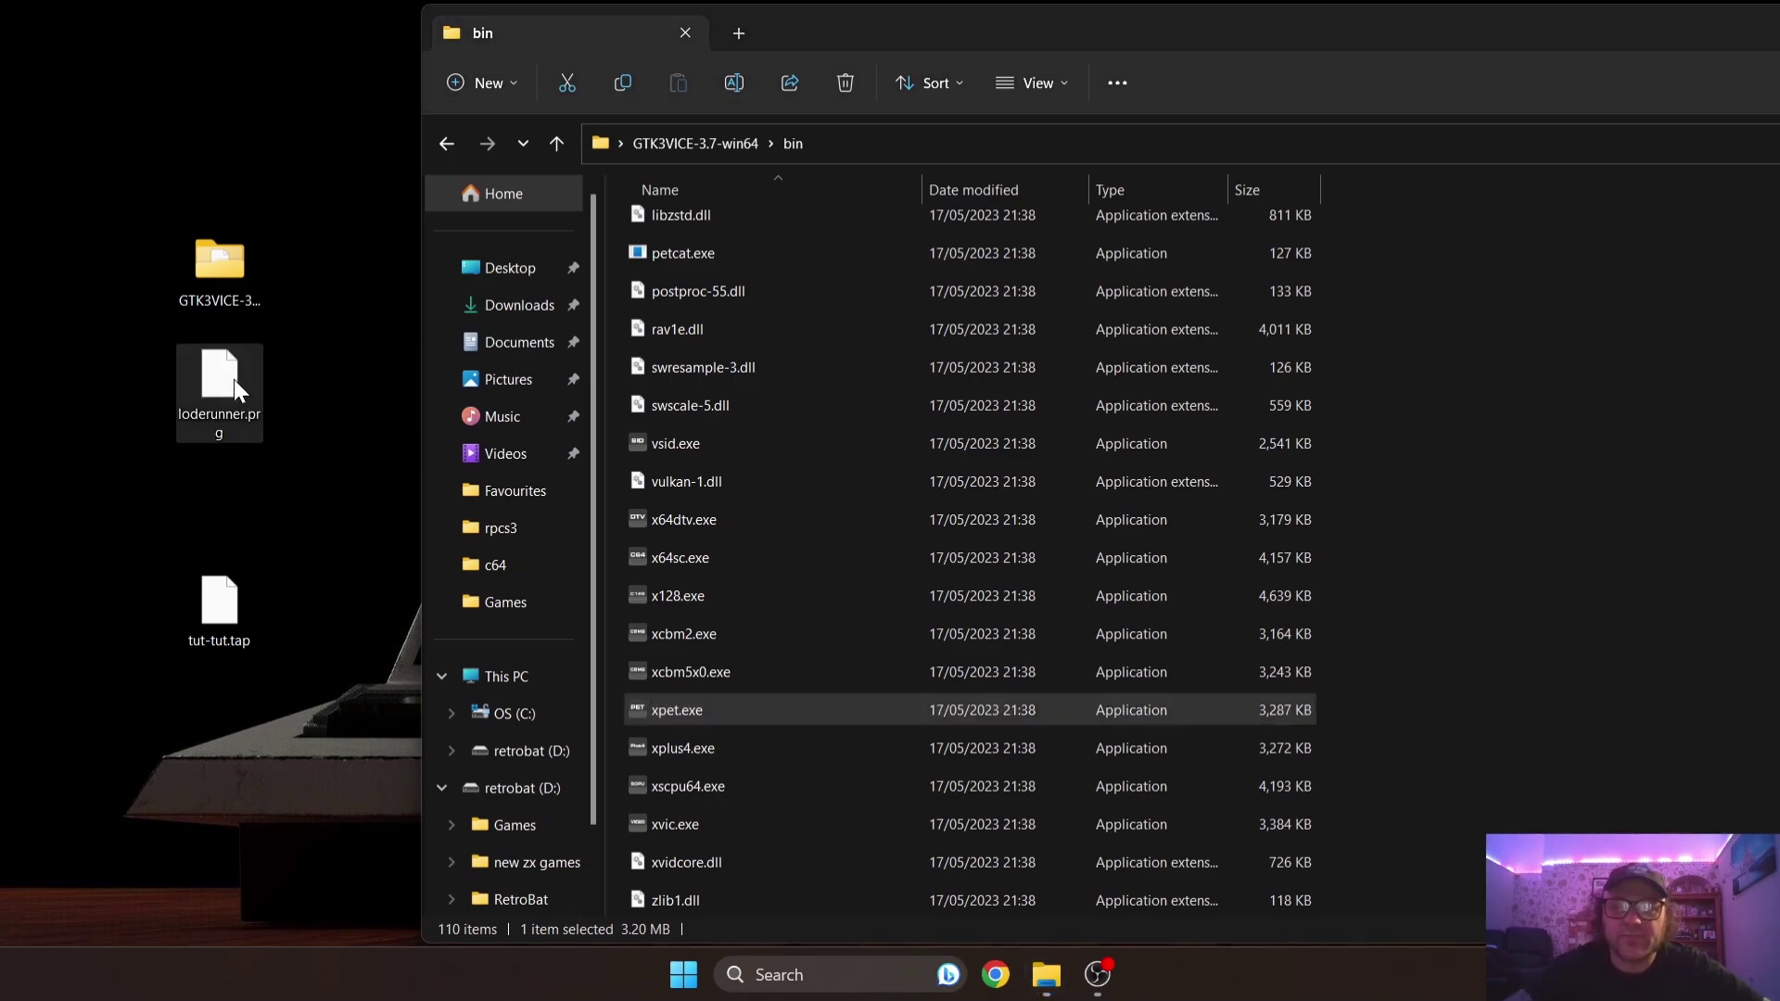
left_click_drag(234, 380, 725, 700)
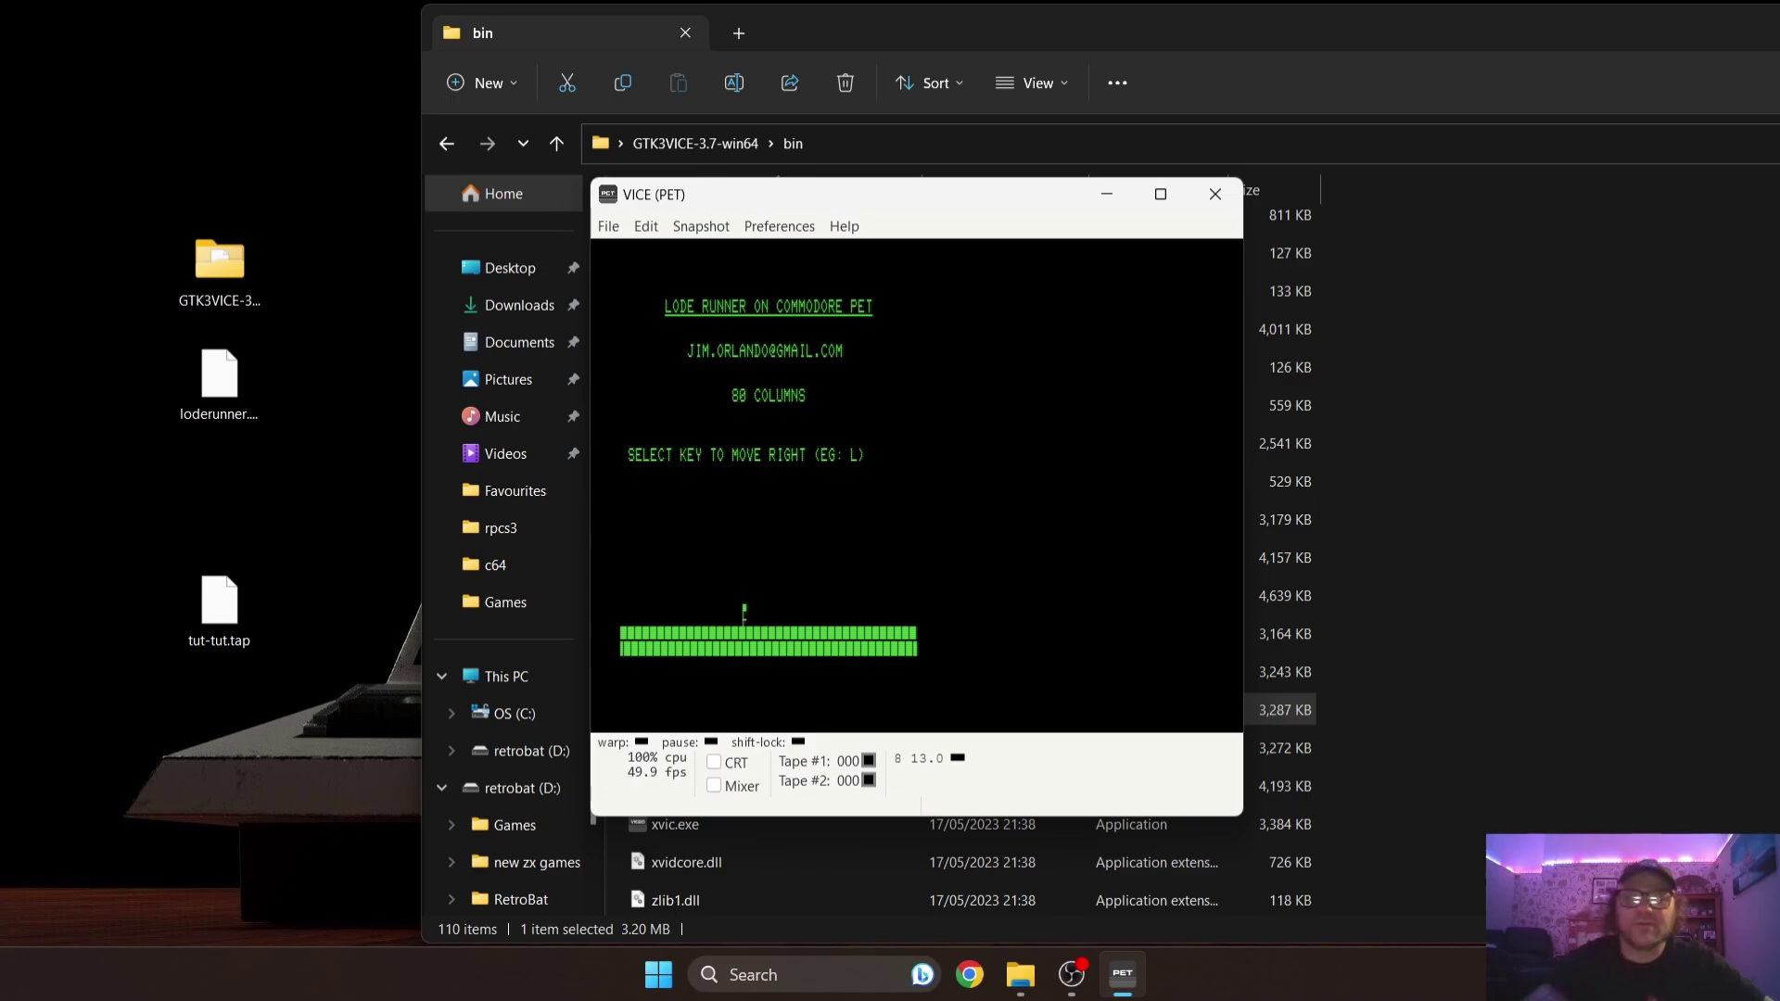
- Assign the Lode Runner movement keys: L for right, J for left and I for up
key("l")
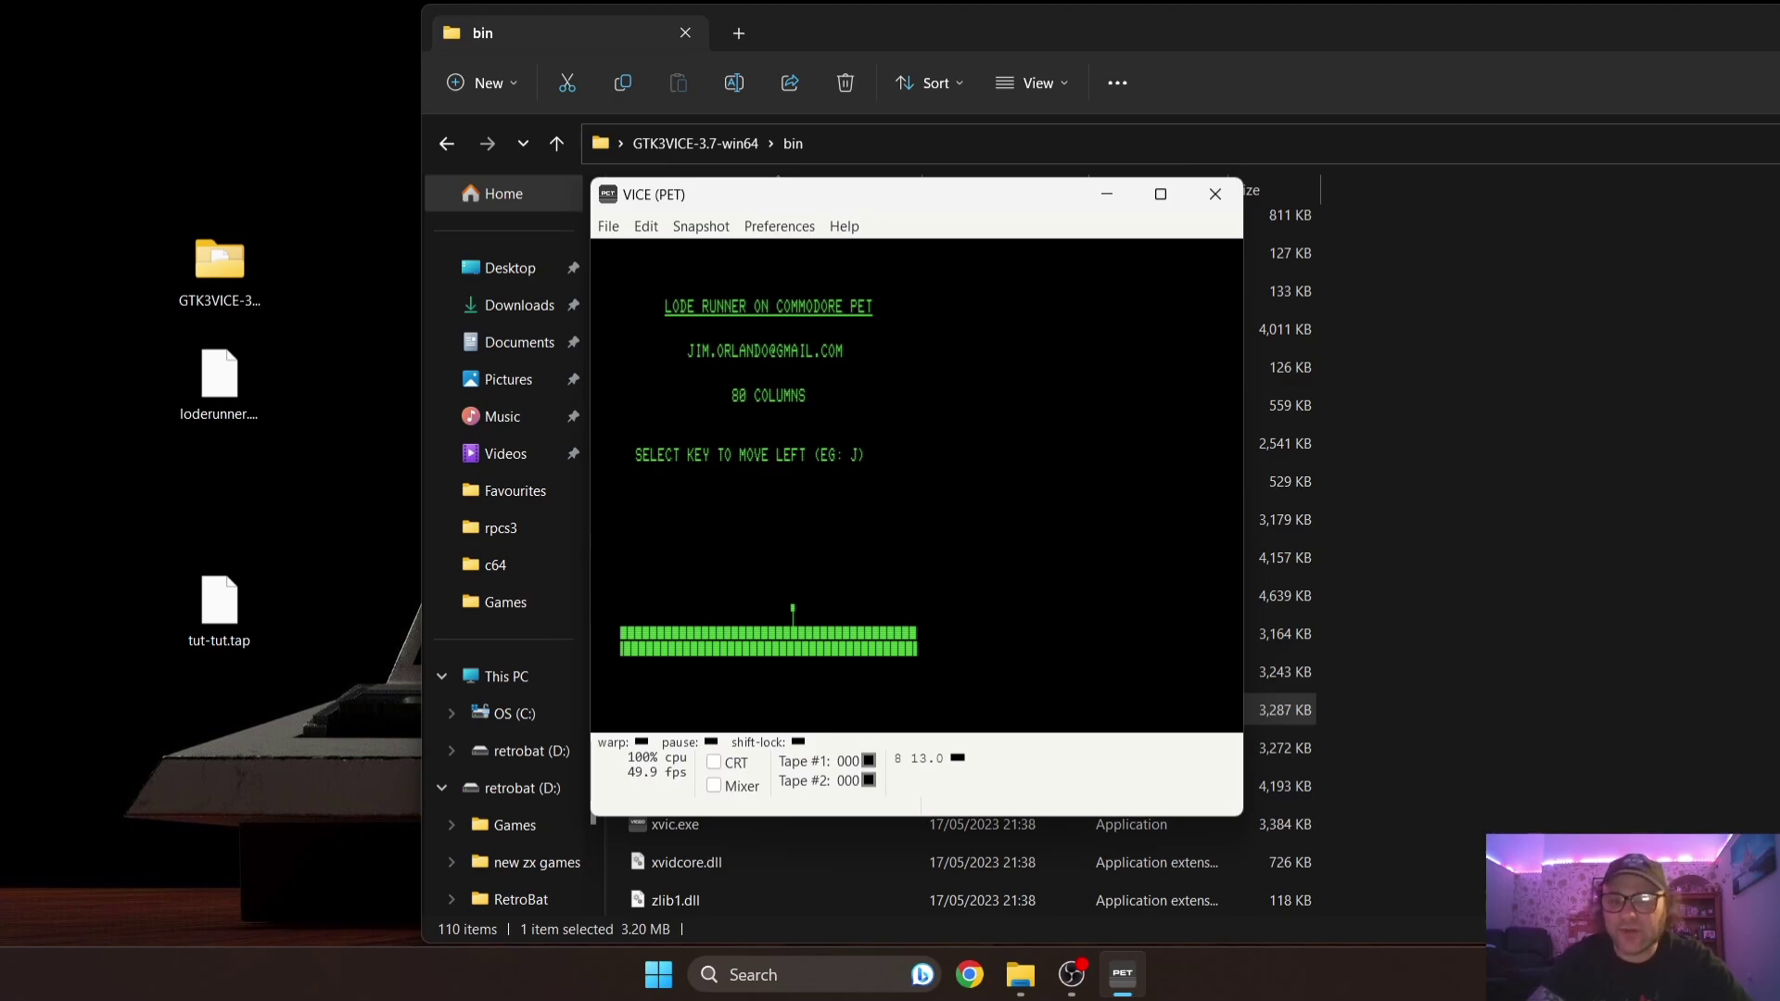
key("j")
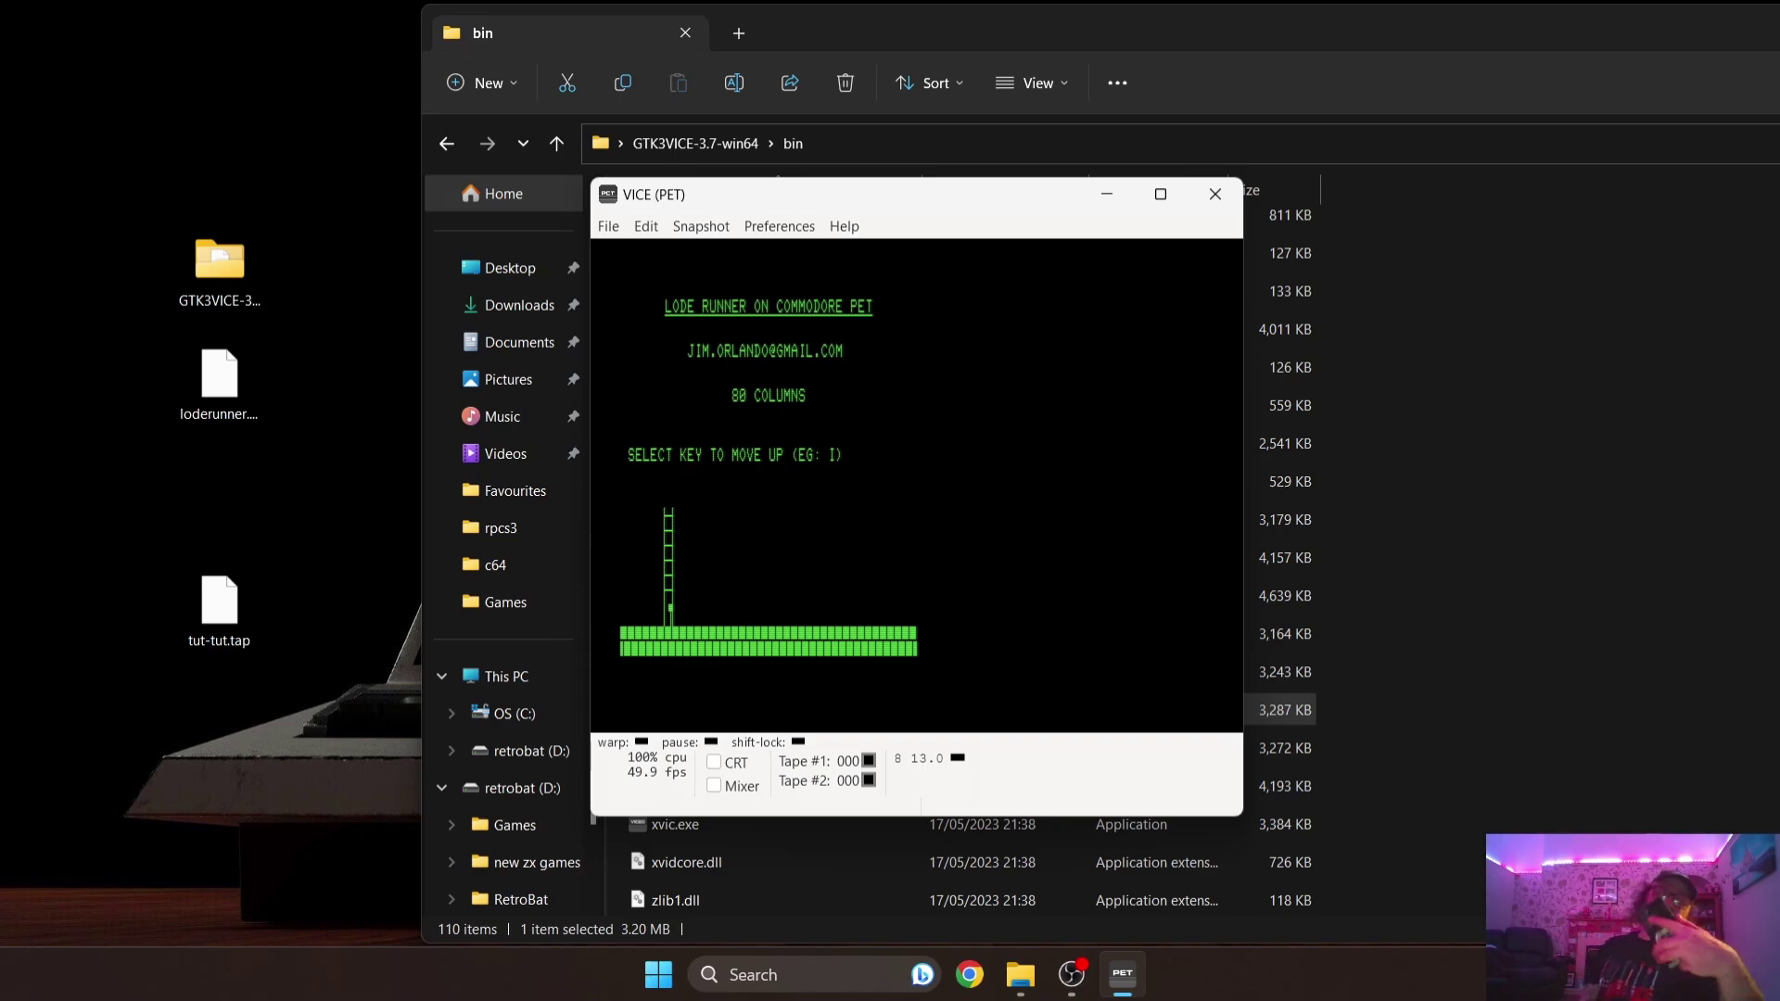
key("i")
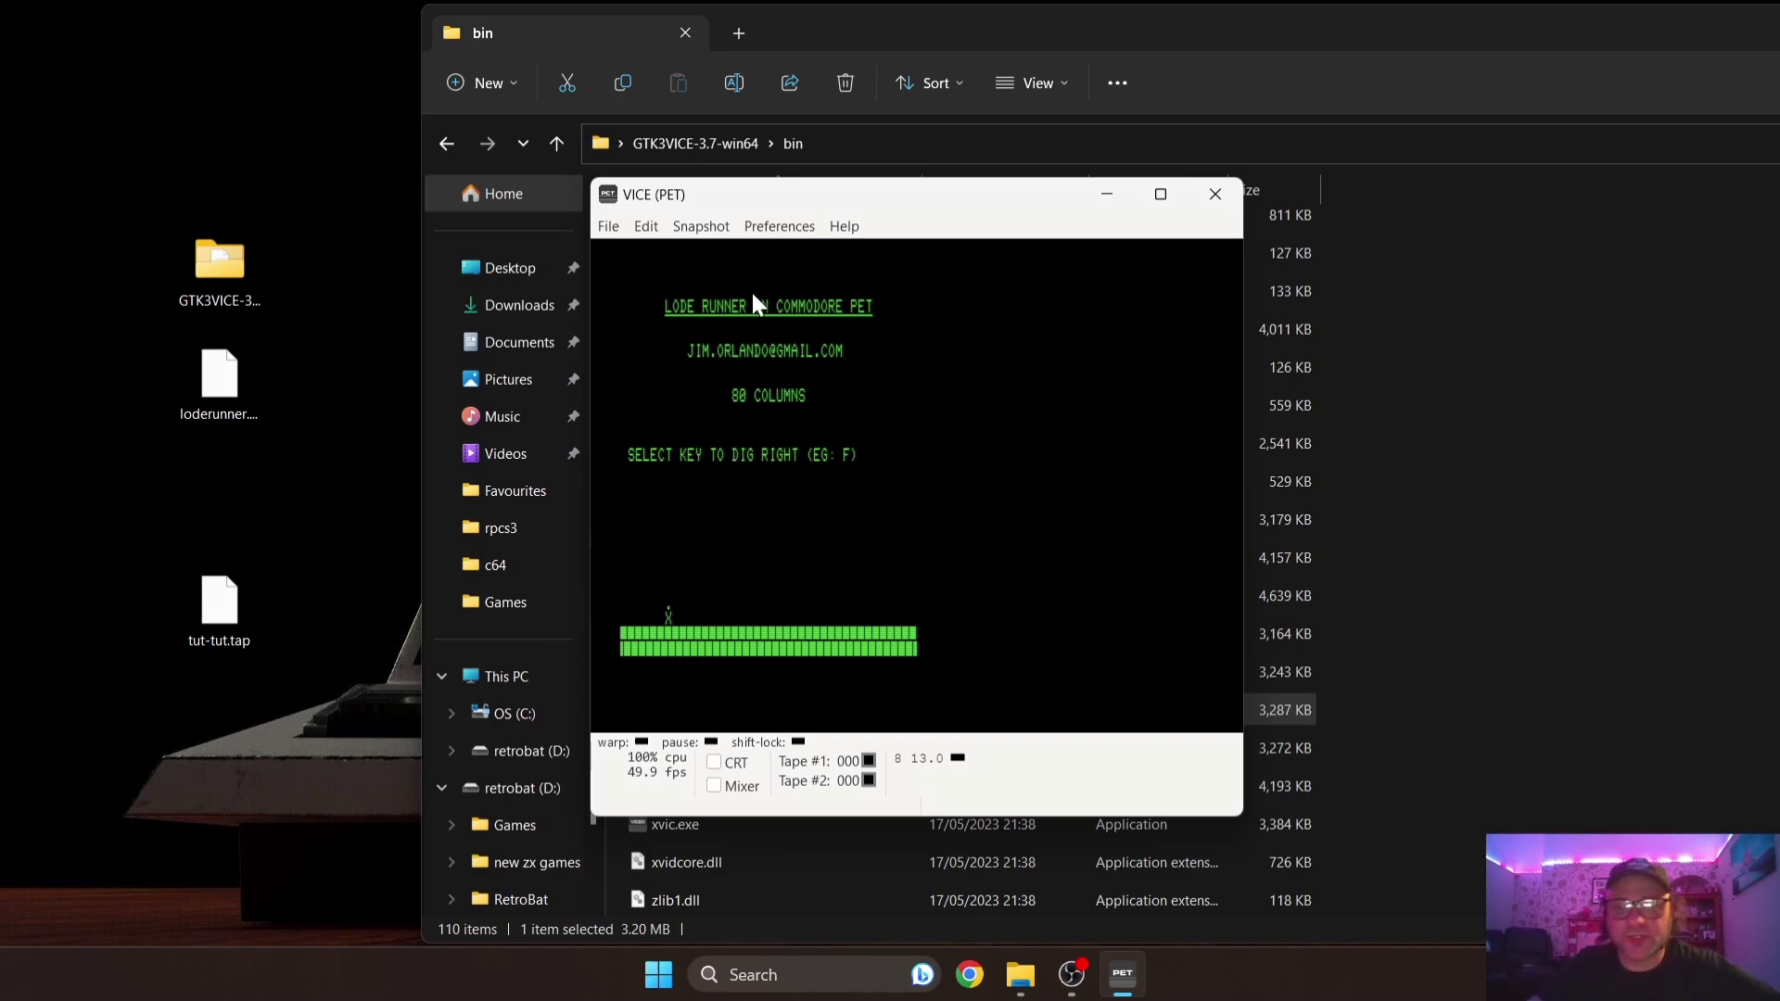
- Examine the emulator's options for attaching a disk image to drives #8 to #11
left_click(609, 229)
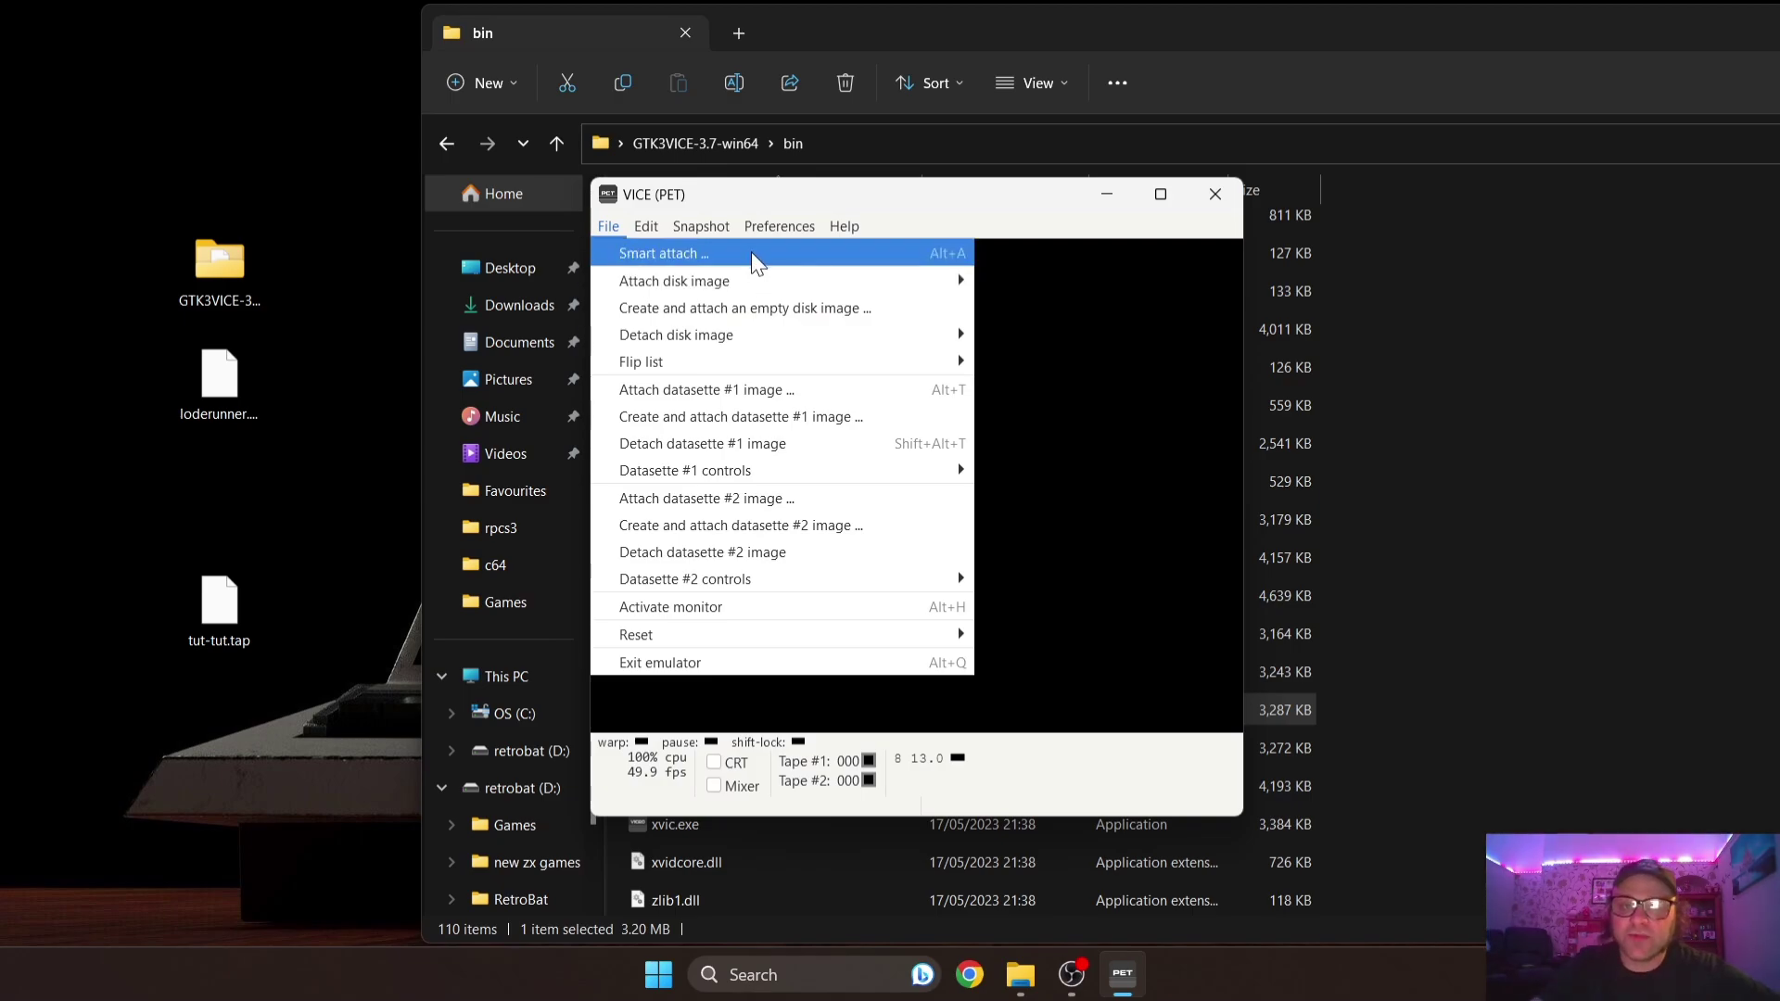
mouse_move(755, 288)
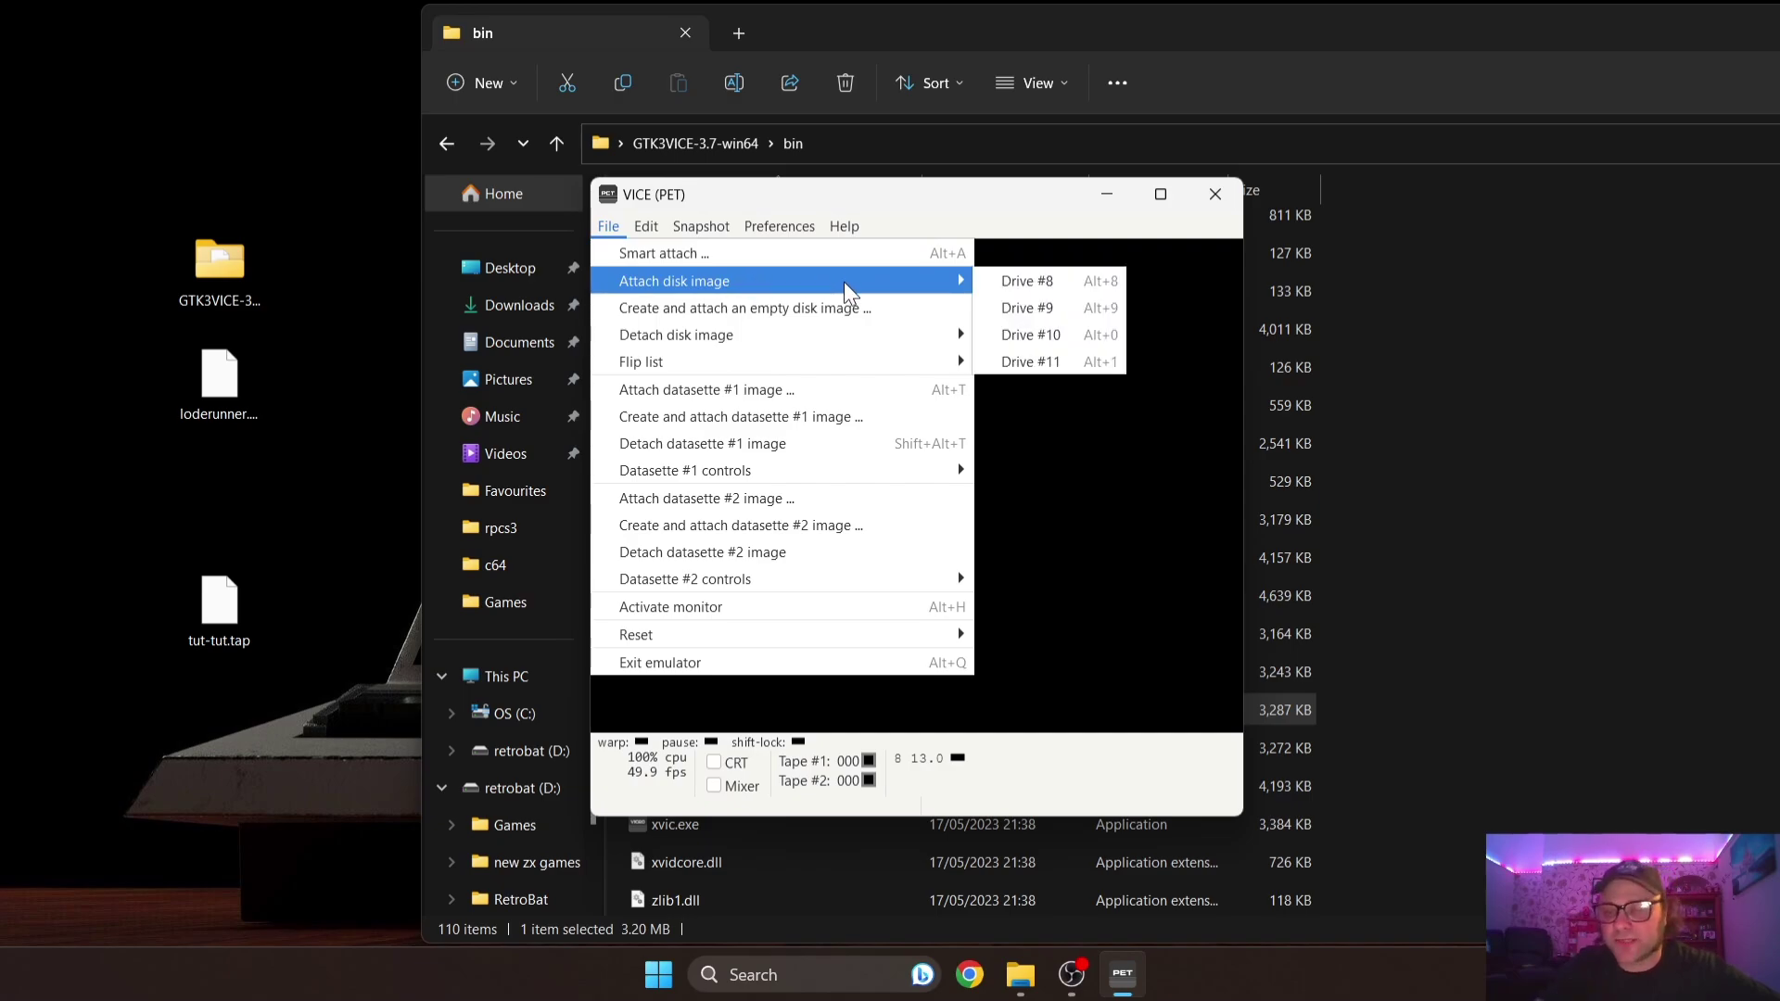
left_click(1037, 287)
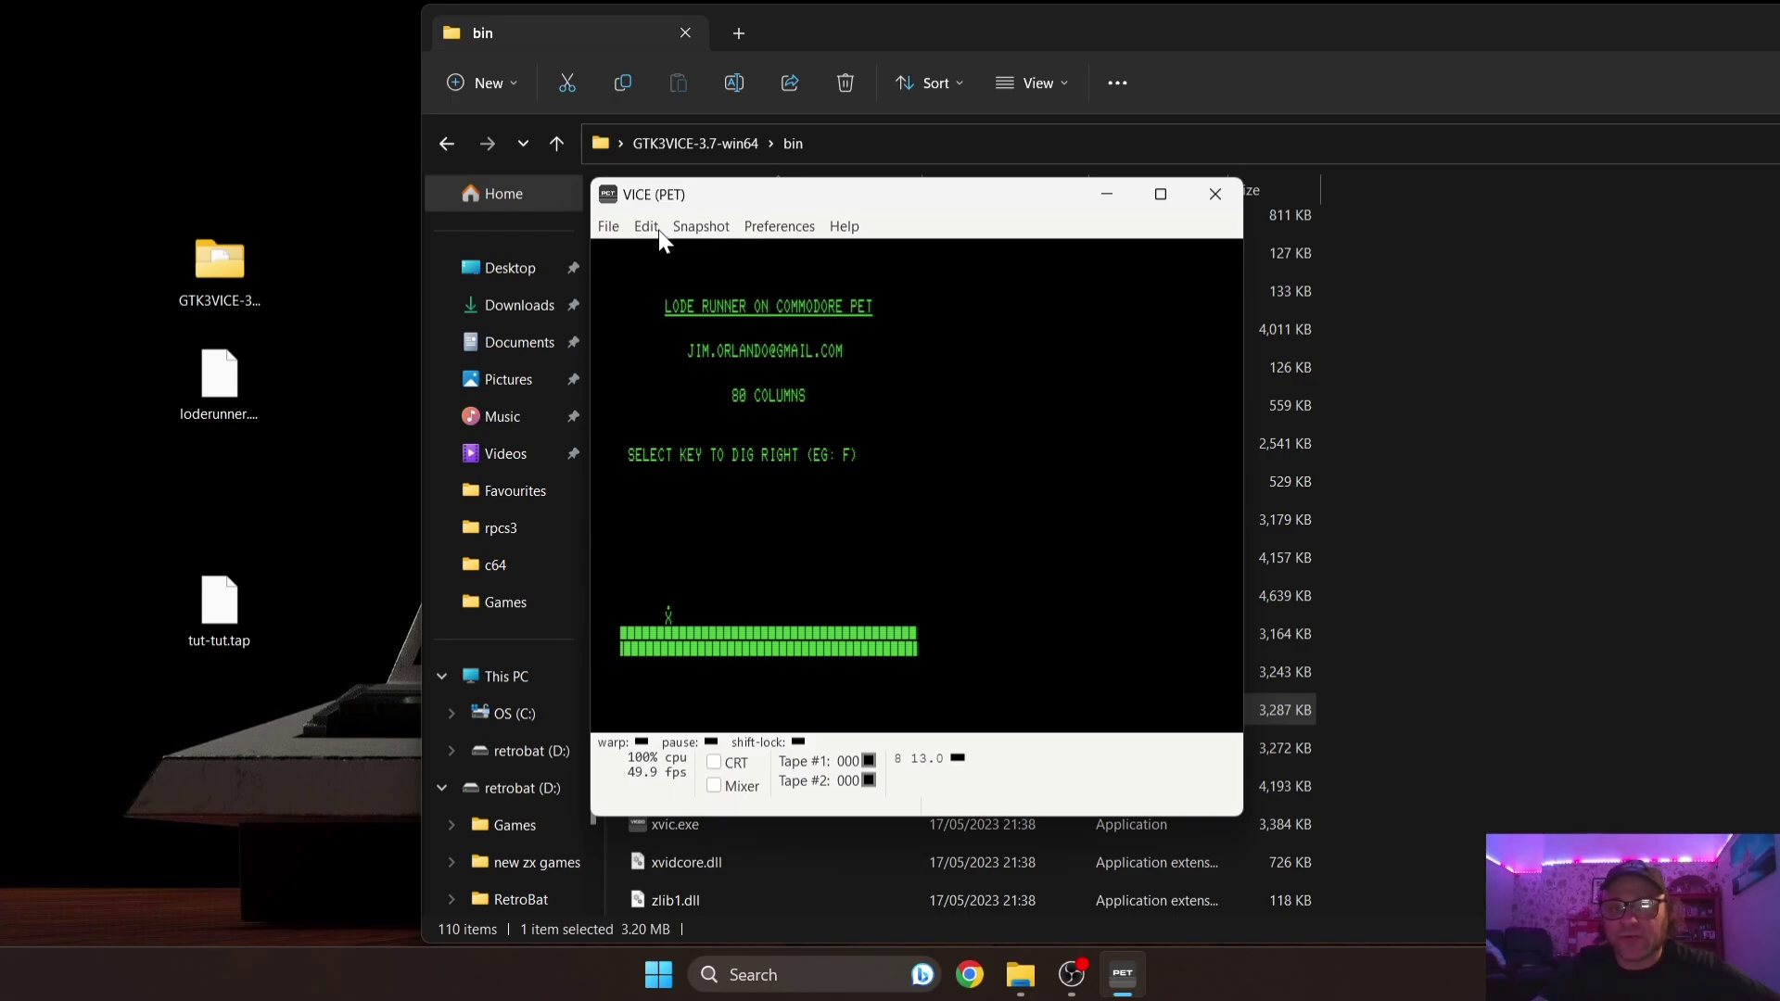
left_click(608, 226)
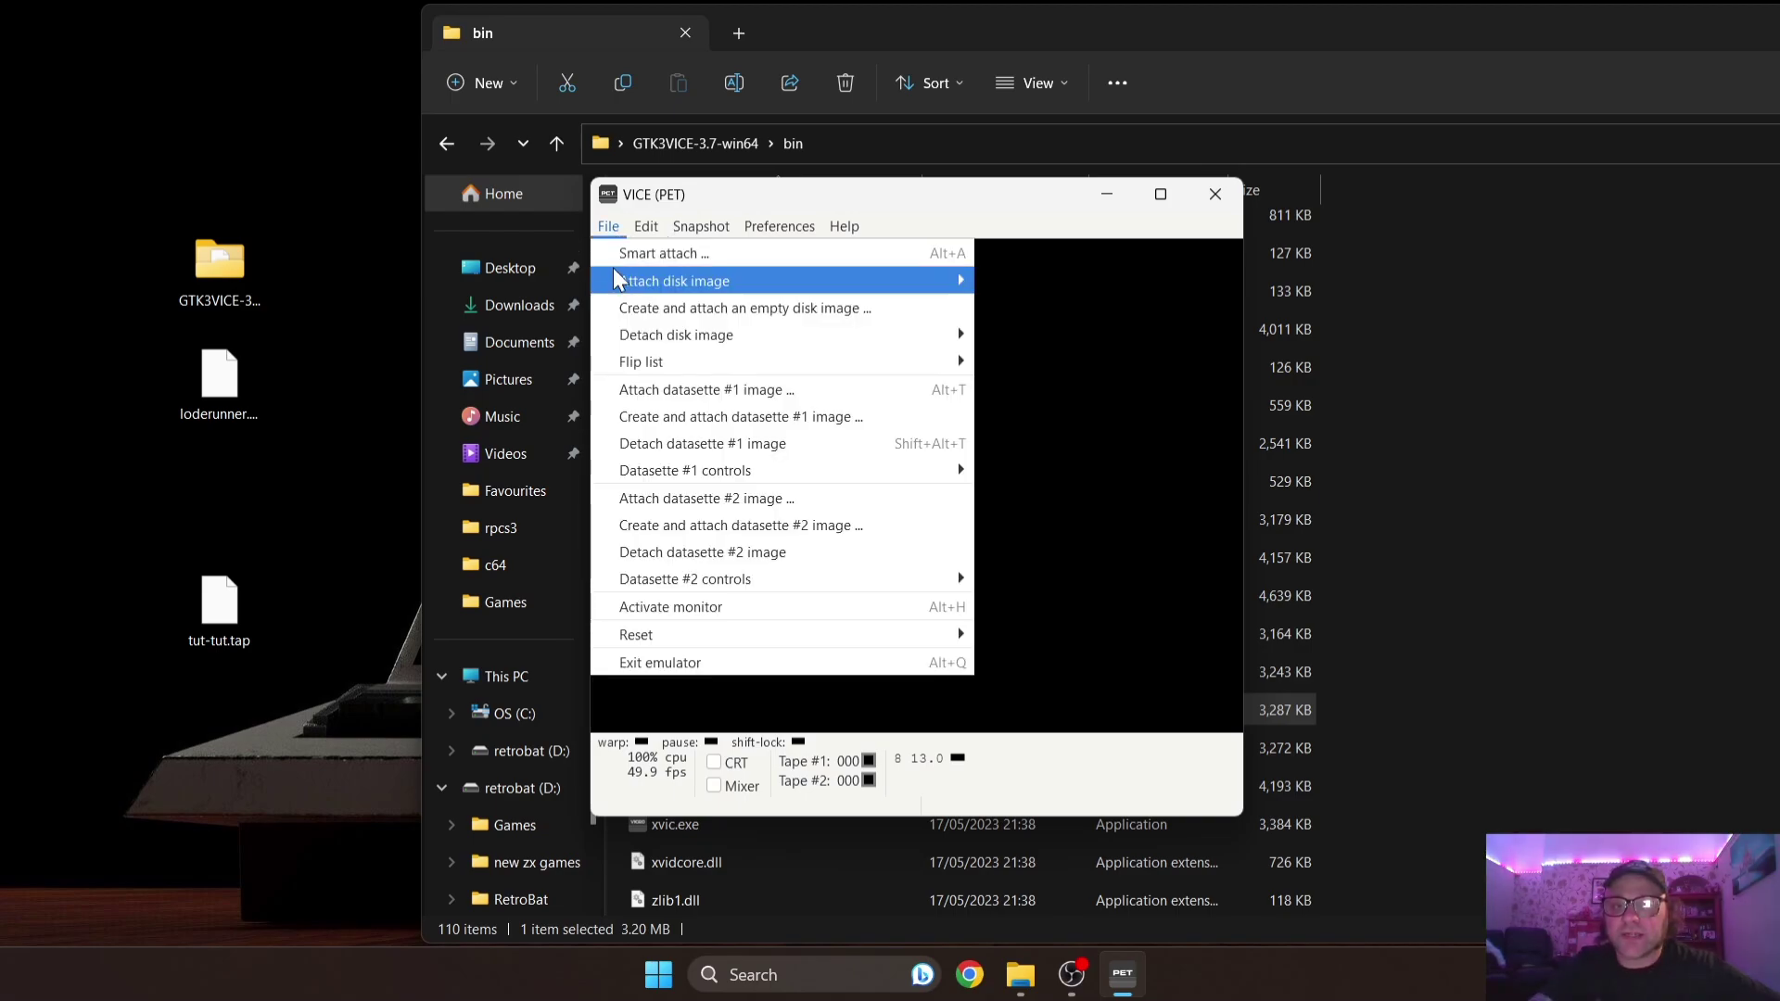
mouse_move(617, 280)
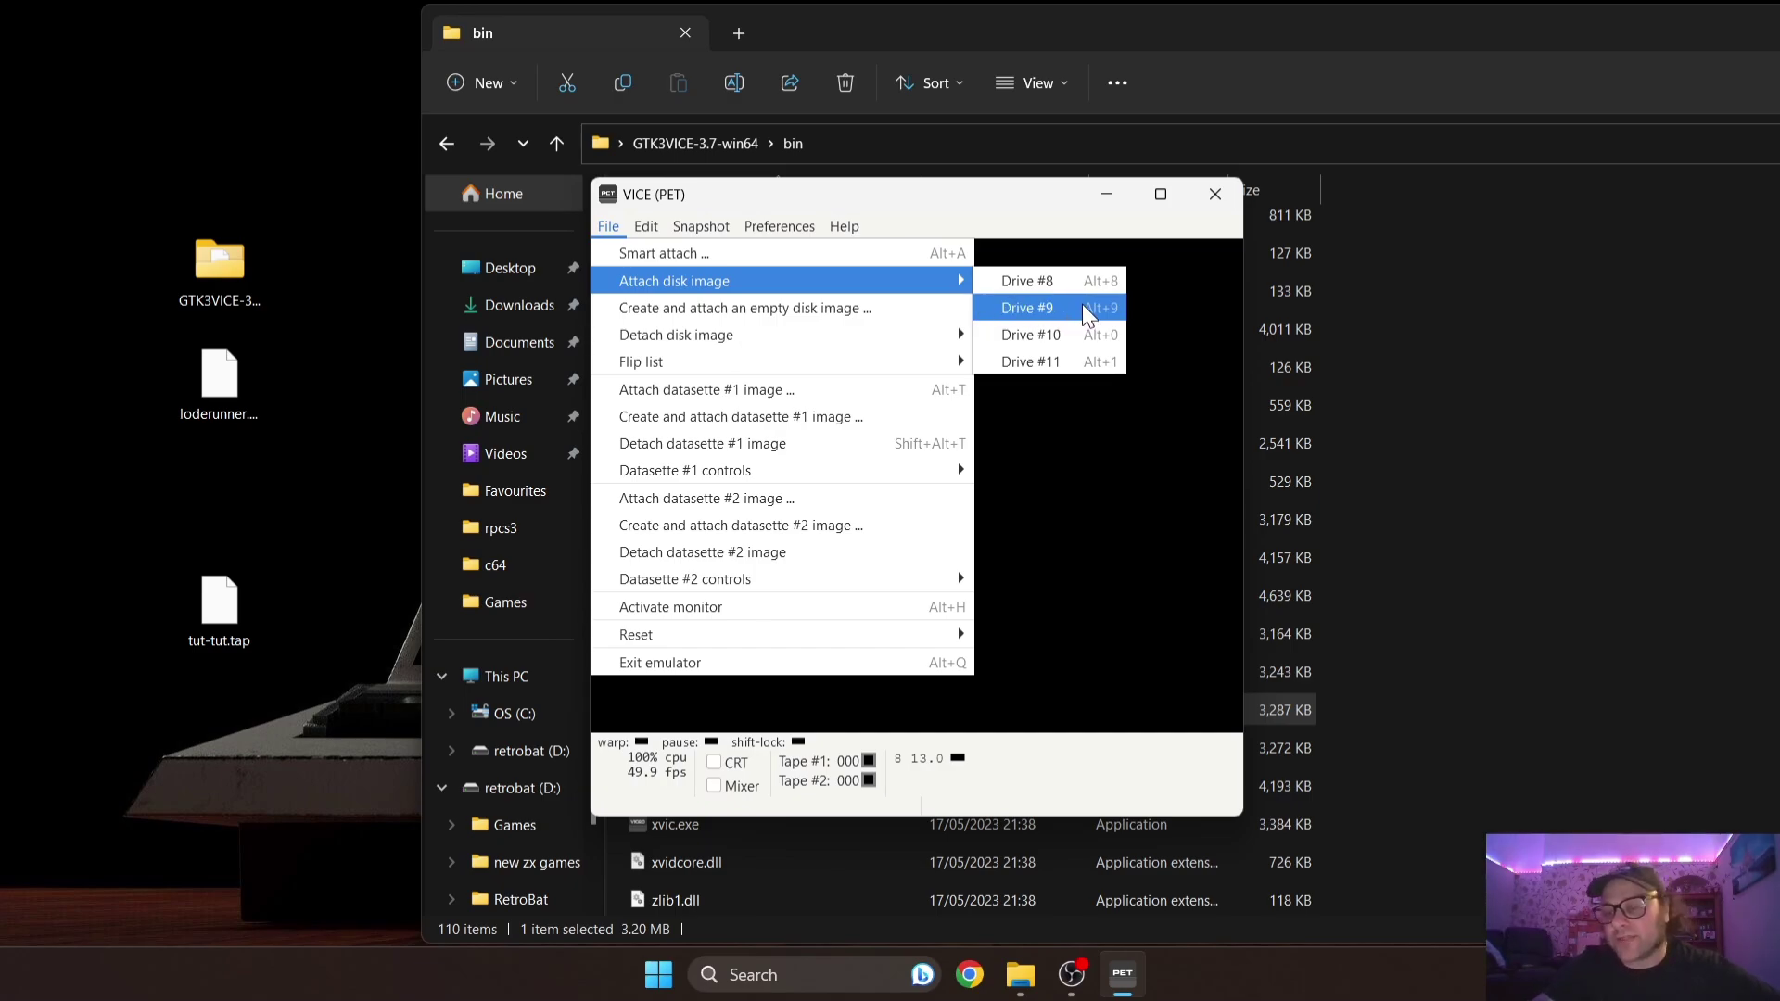
left_click(1157, 309)
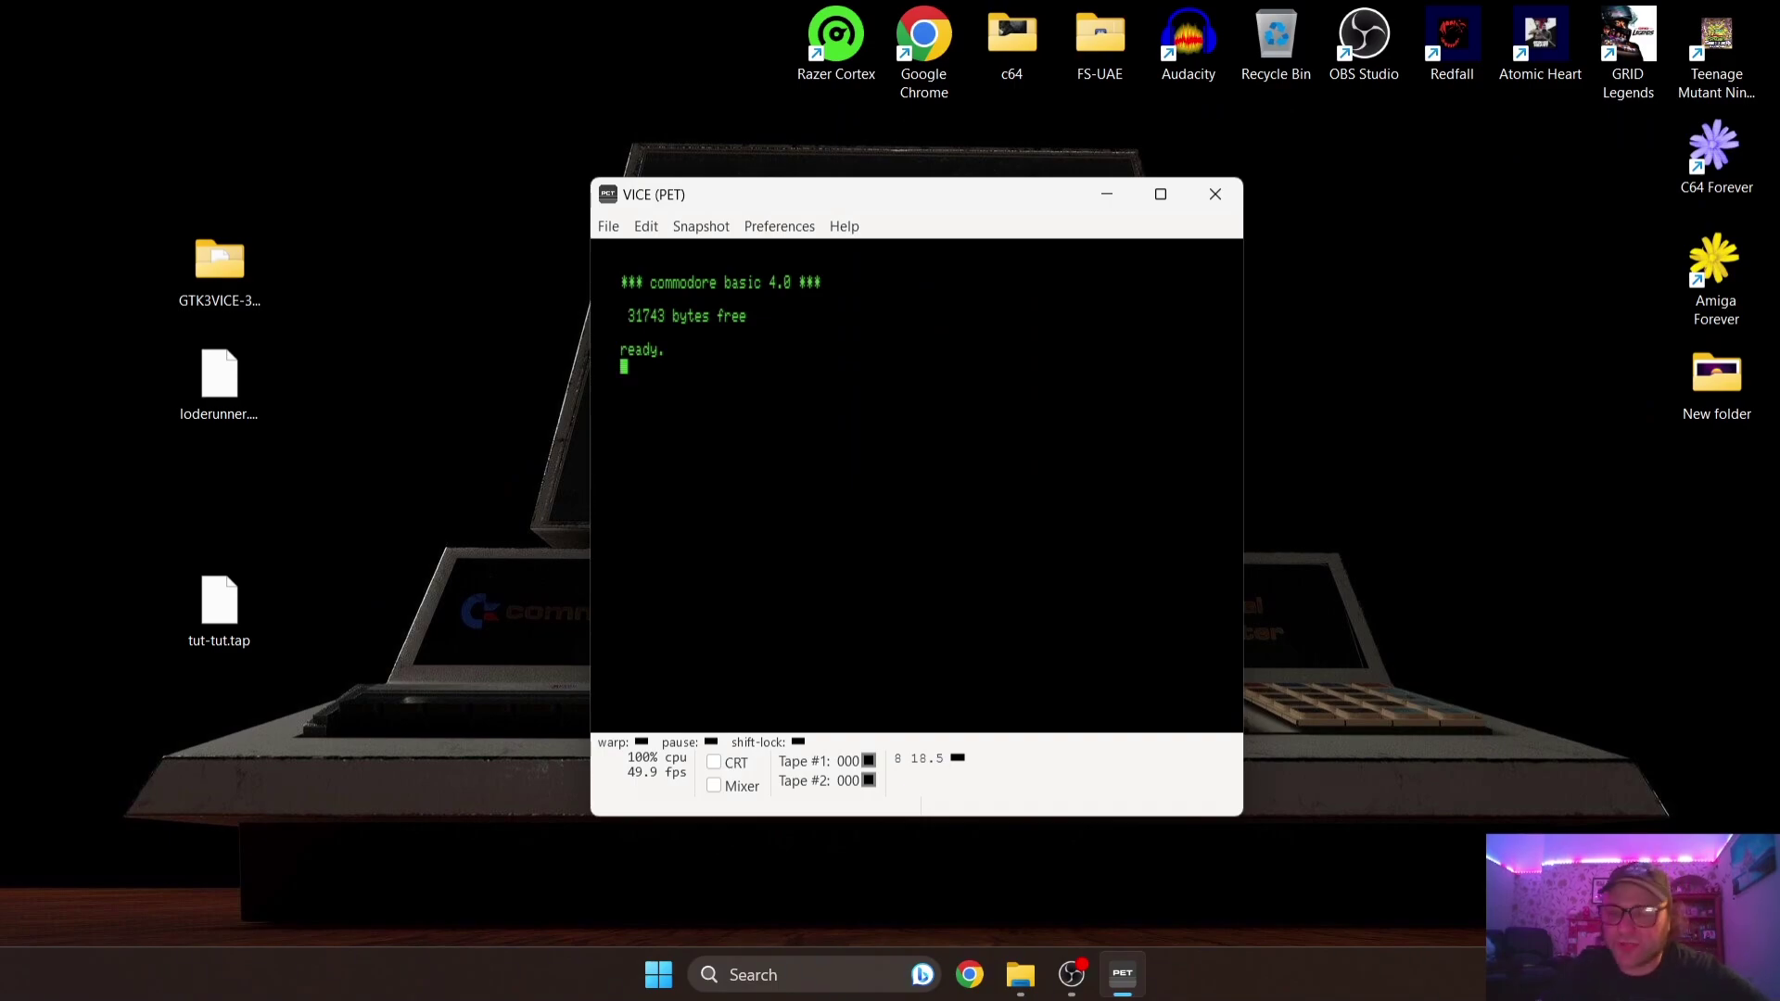
- Switch the emulator to full screen and enter BASIC line 10, a print statement with the author's handle in quotes followed by a semicolon
key("alt+d")
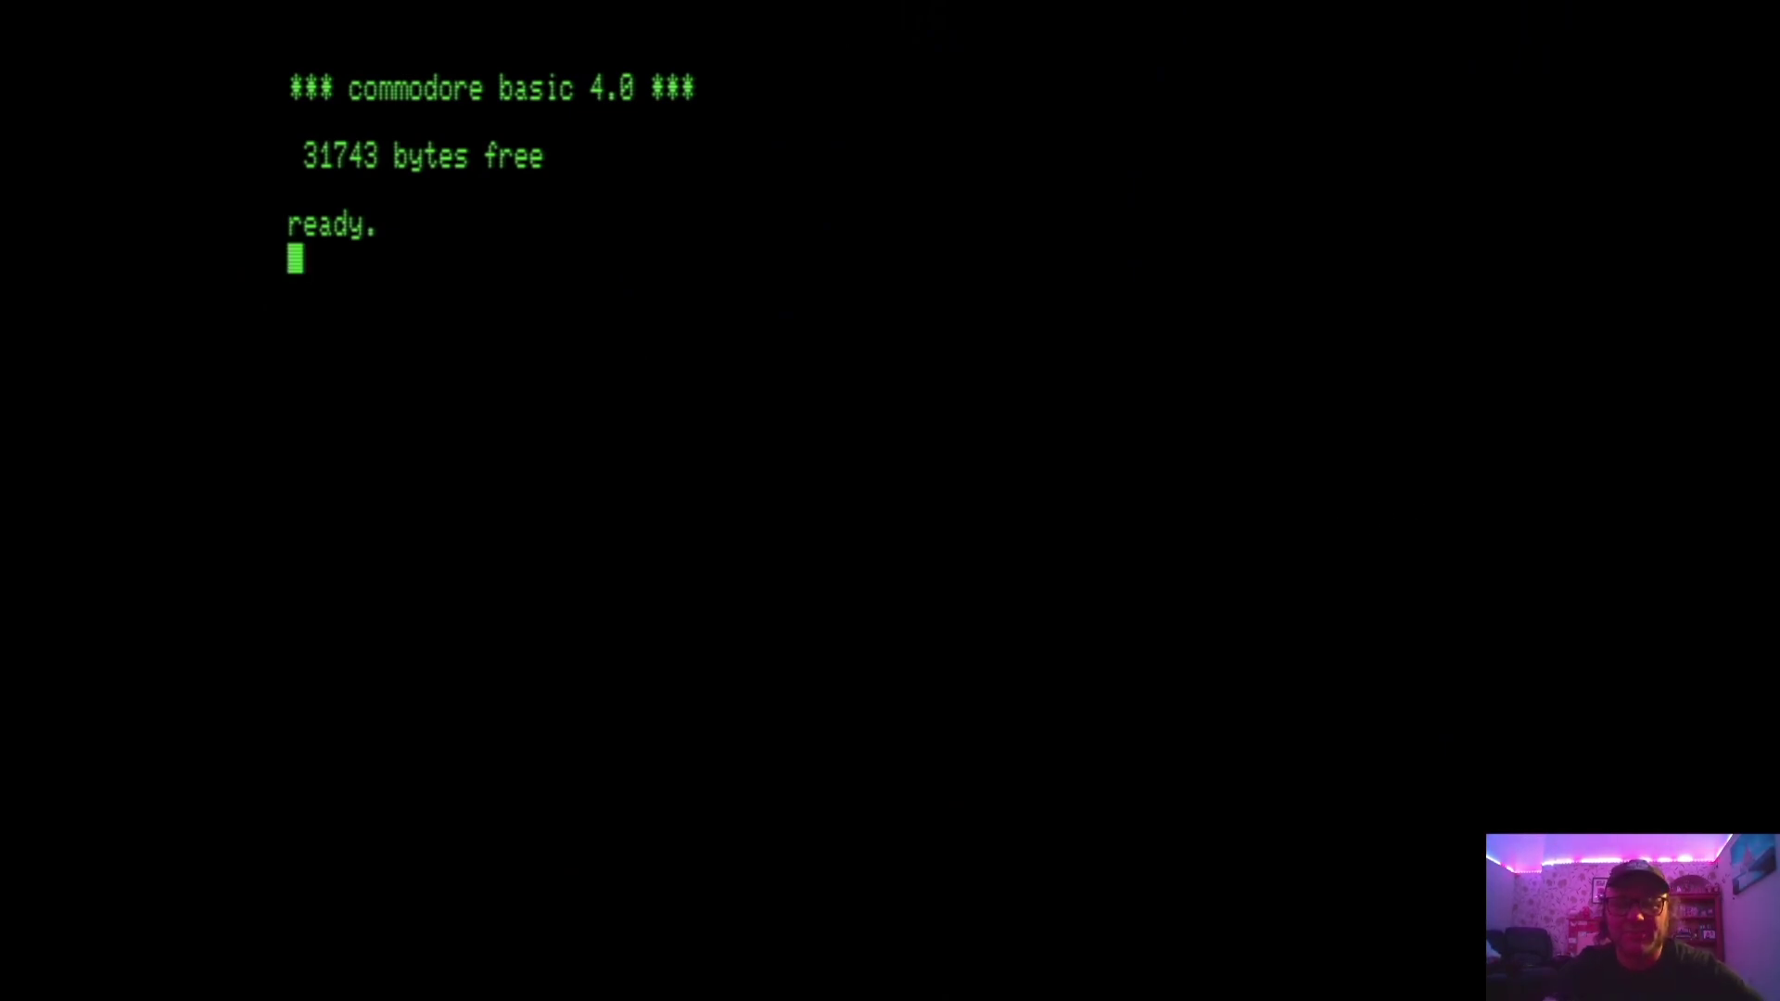
type("10")
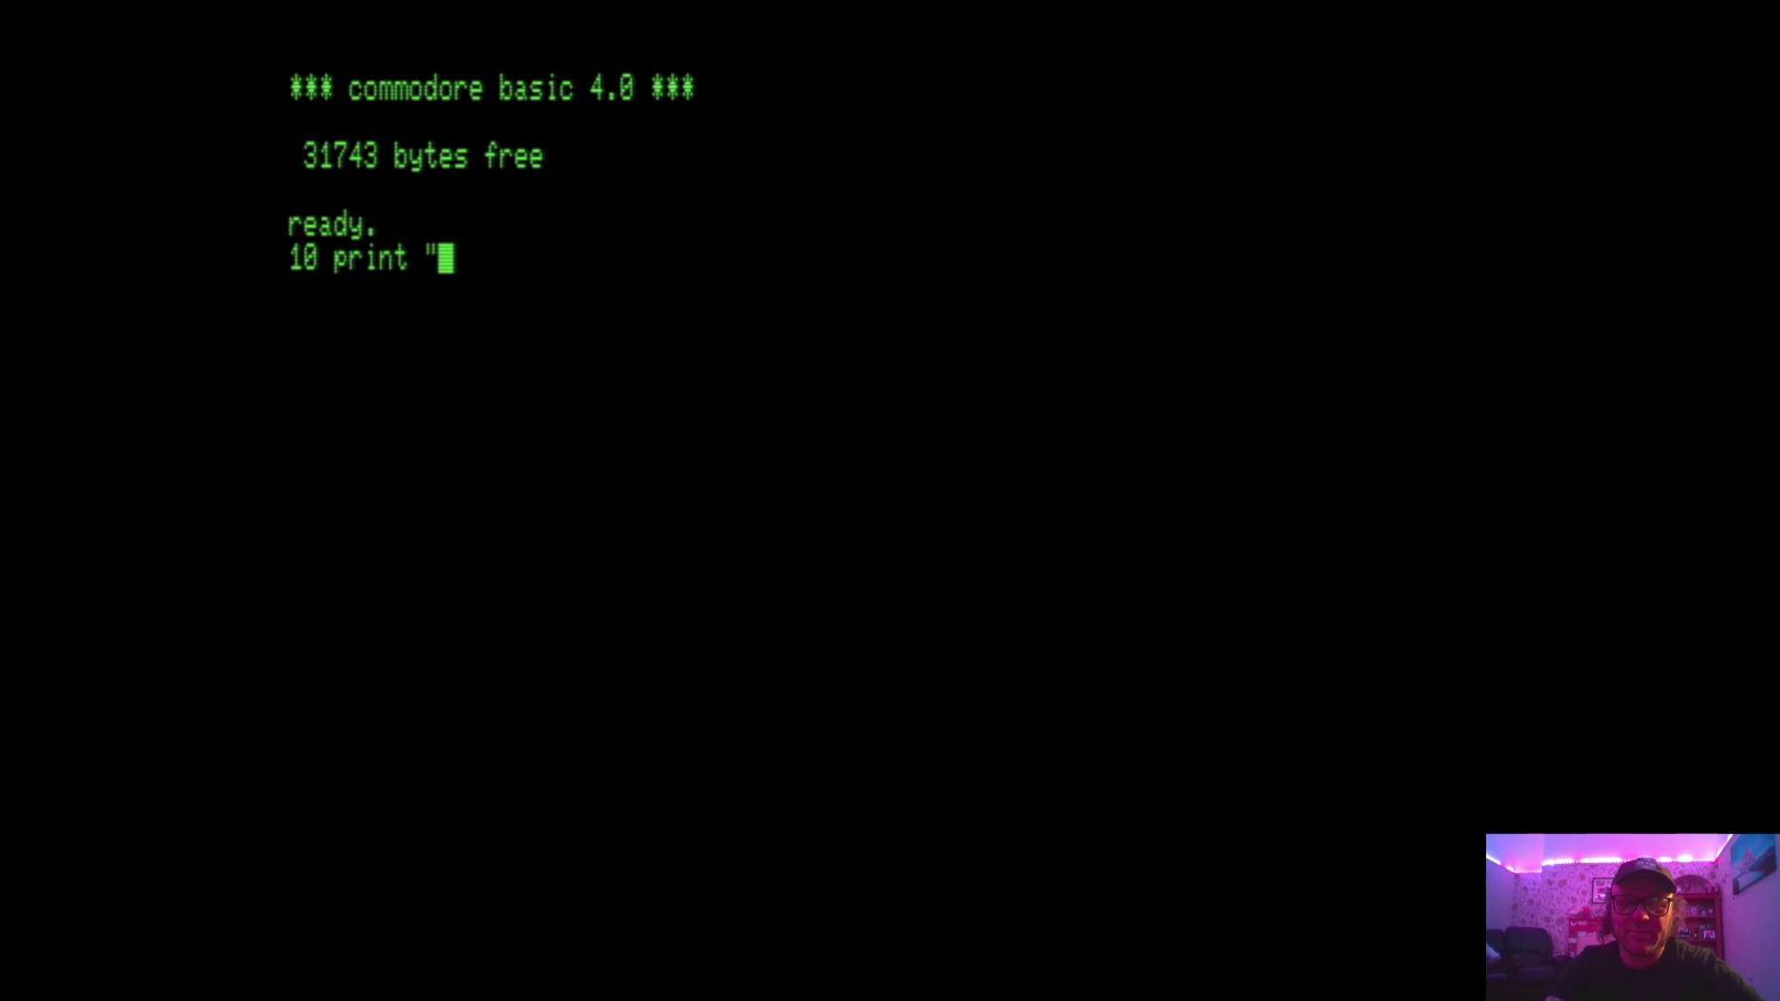
type("justjamie")
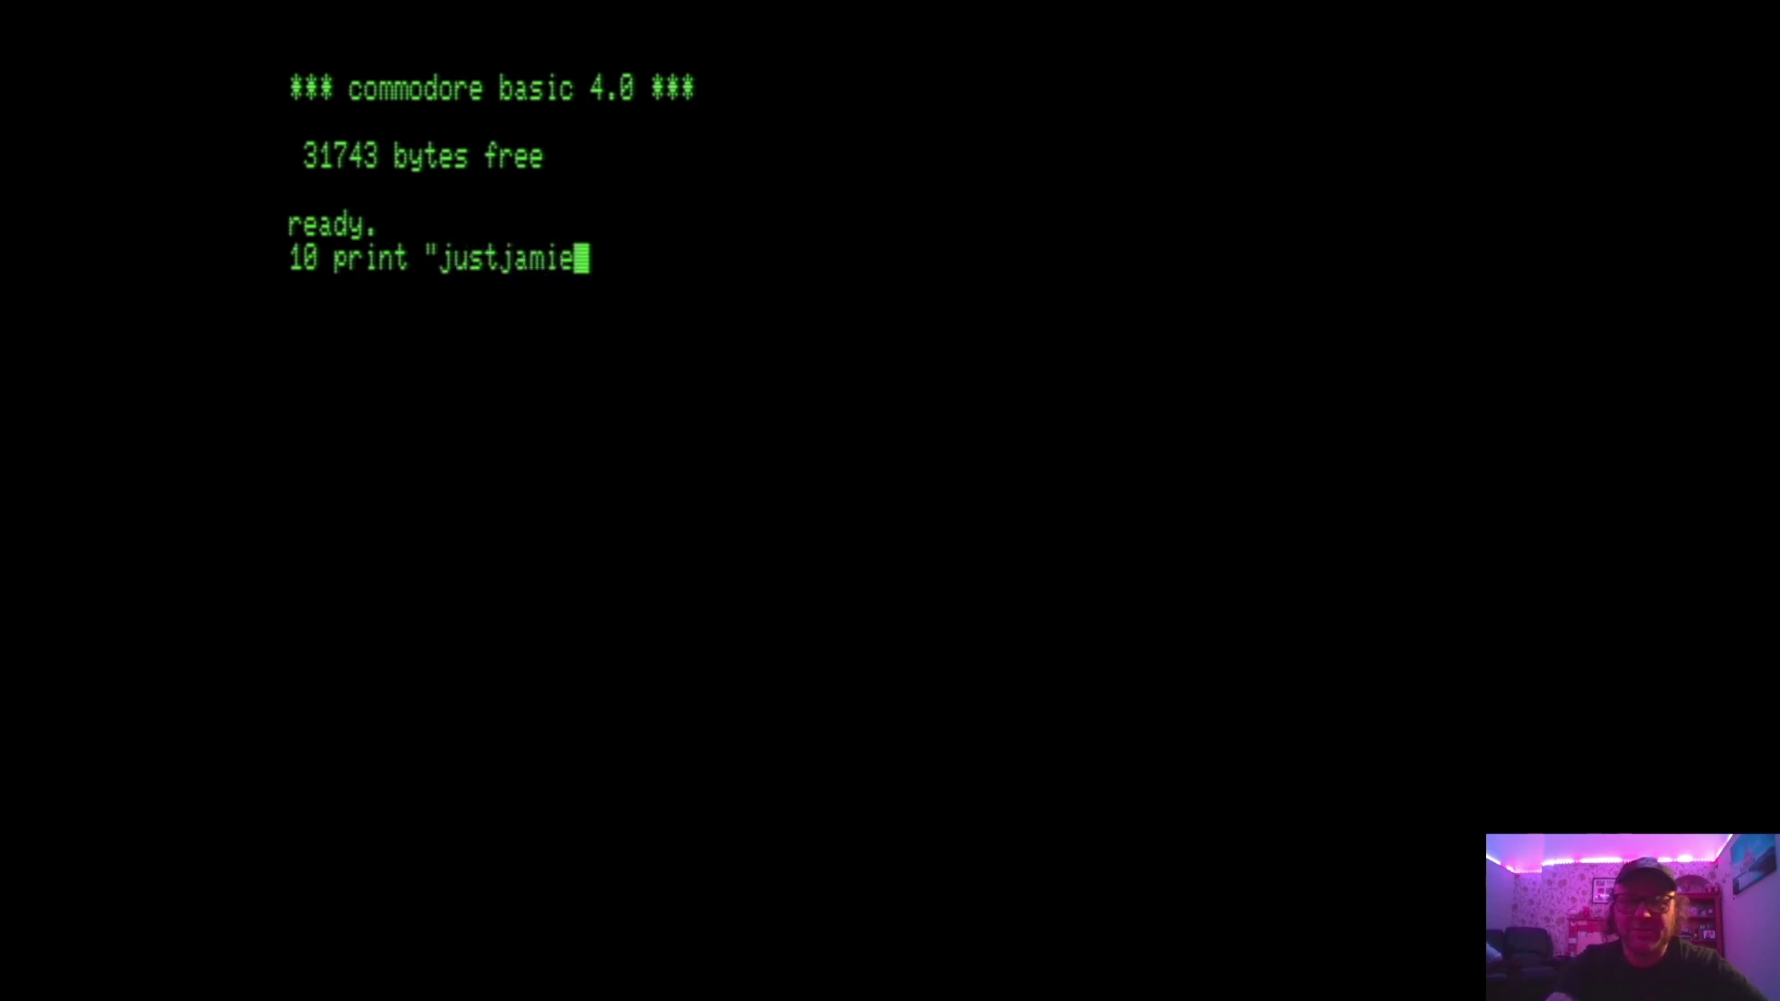
type("\"")
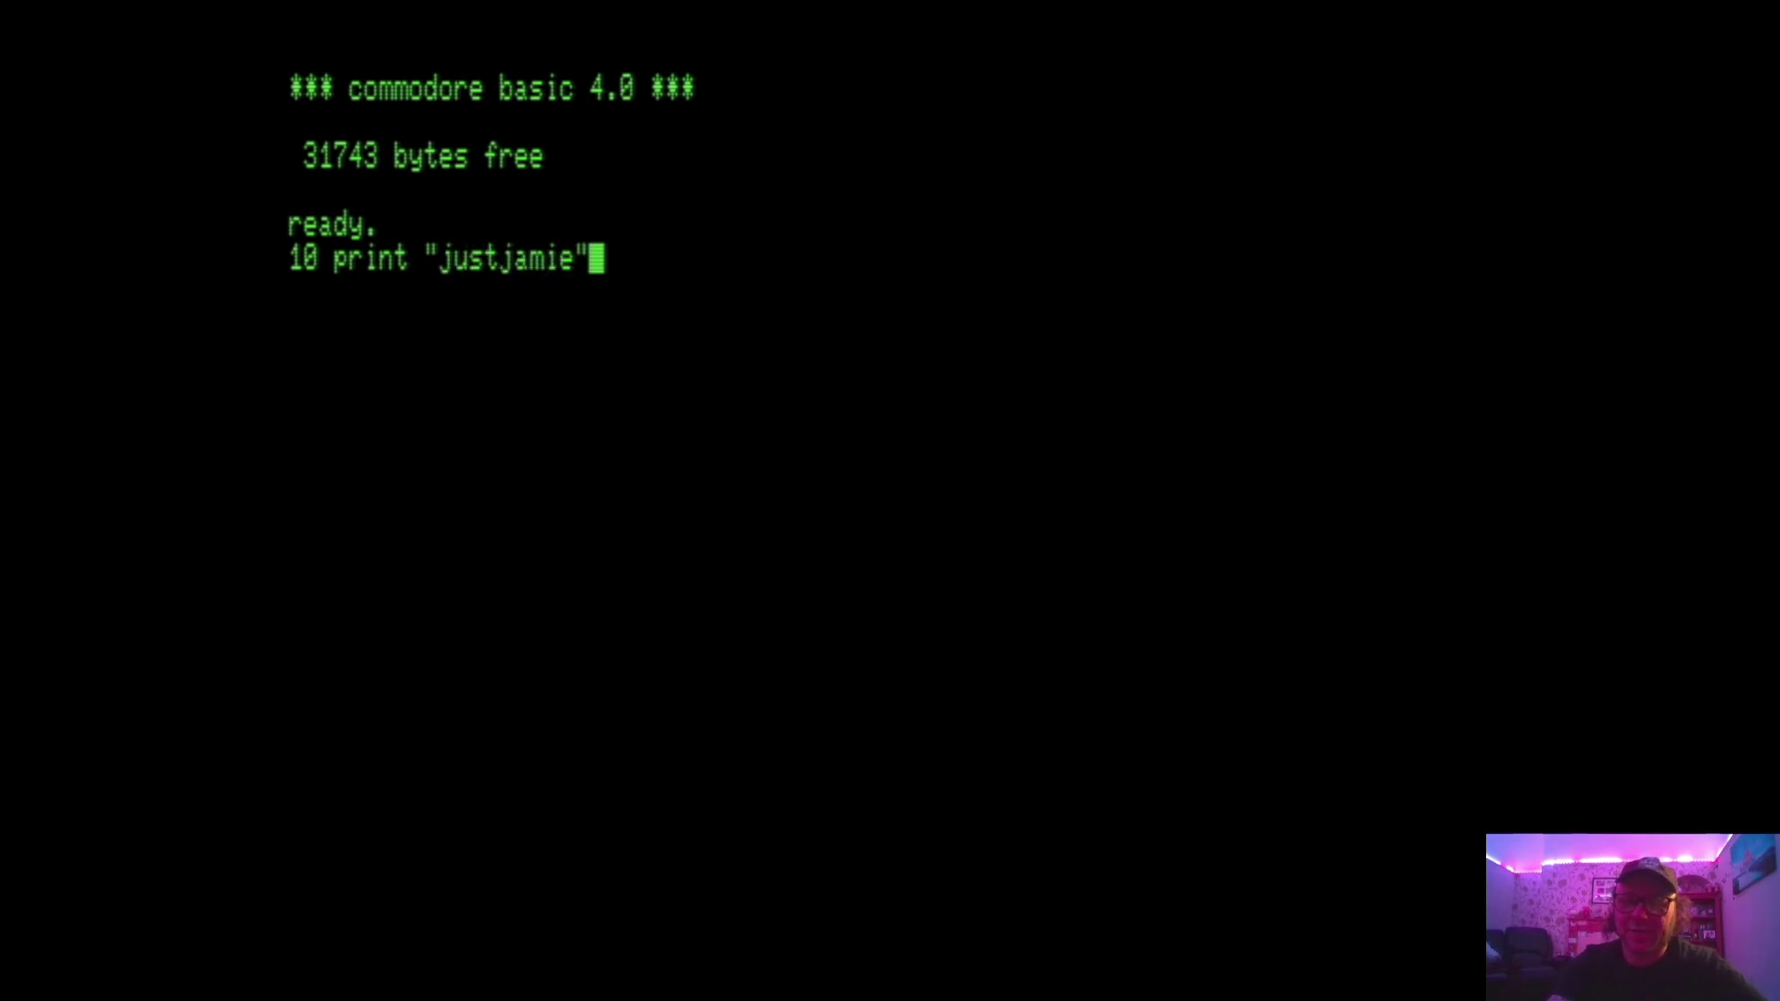
type(";")
key("Return")
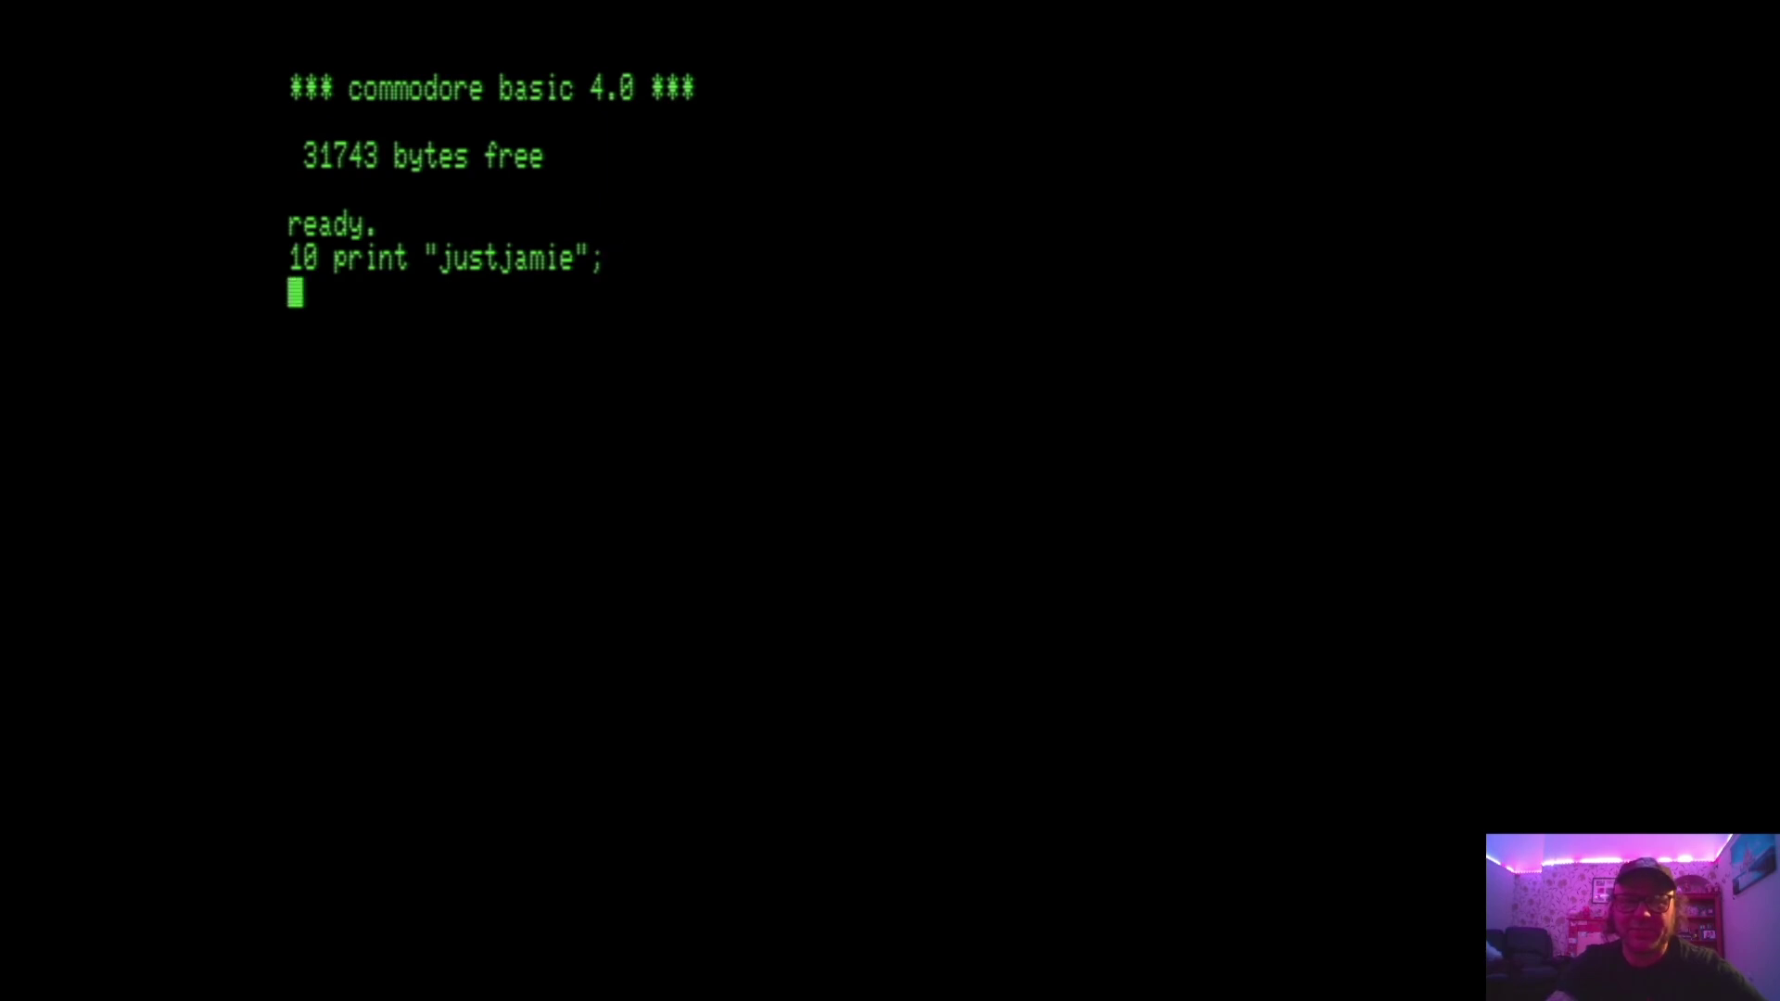
- Add line 20 to the BASIC program with the statement run
type("20")
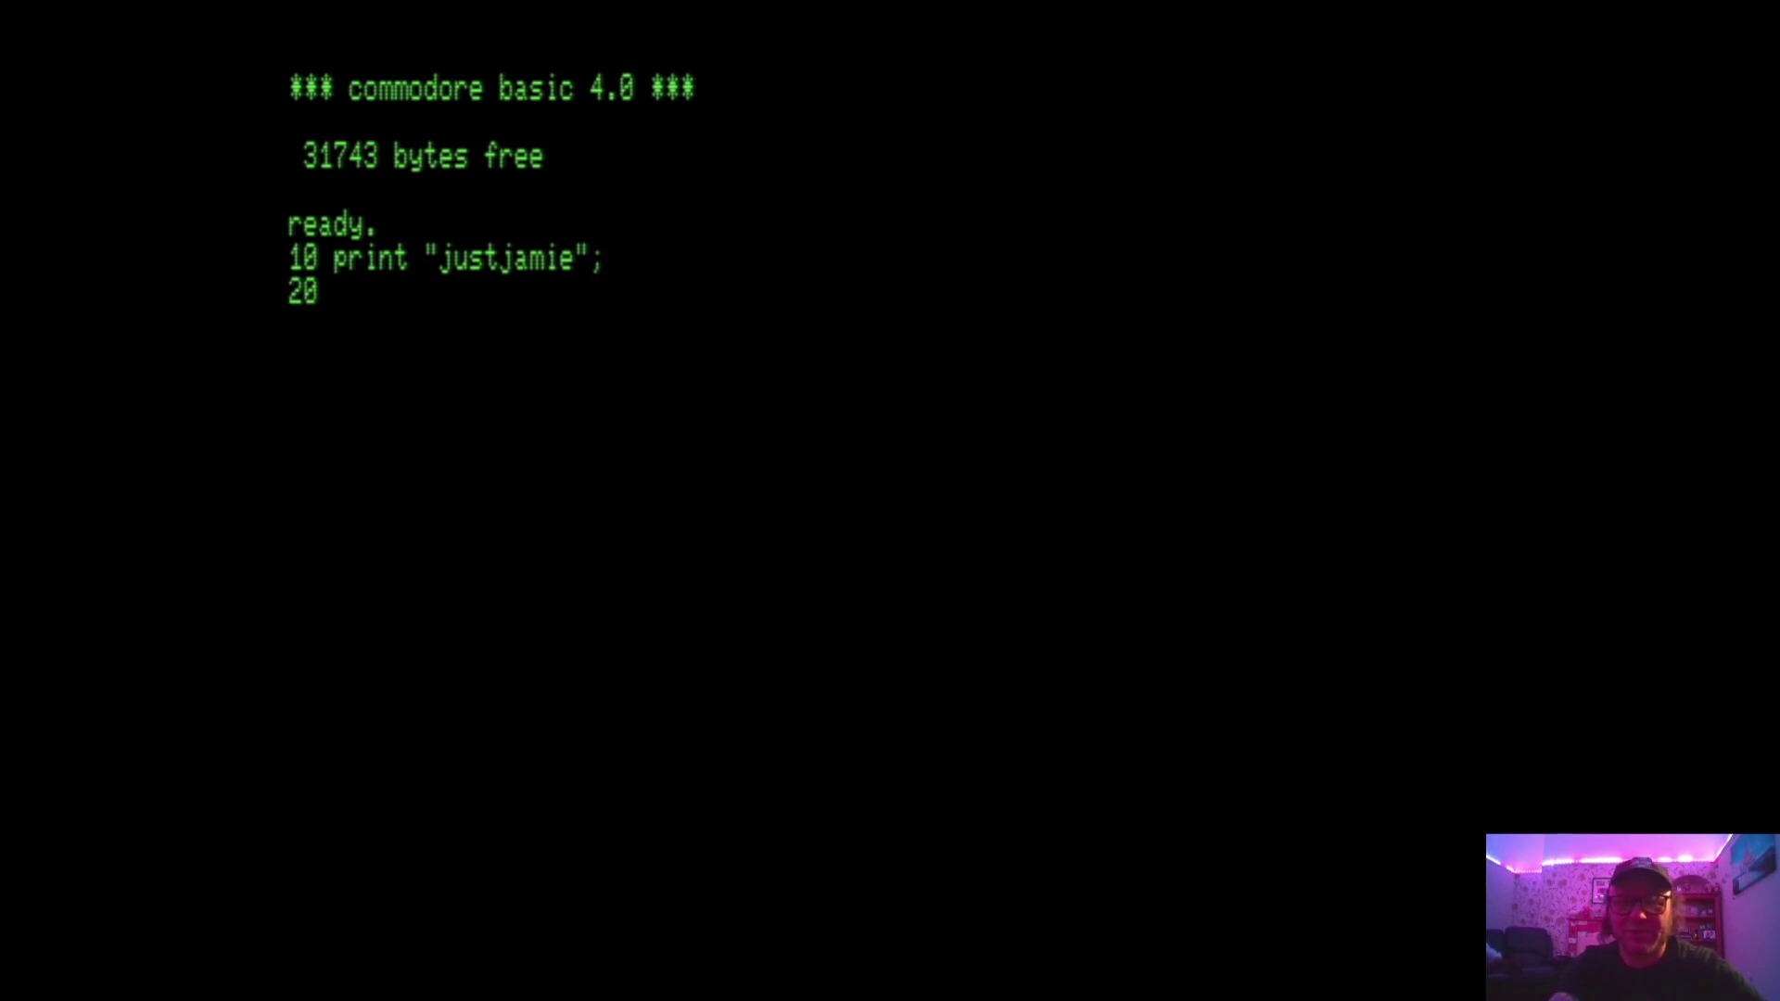
type(" run")
key("Return")
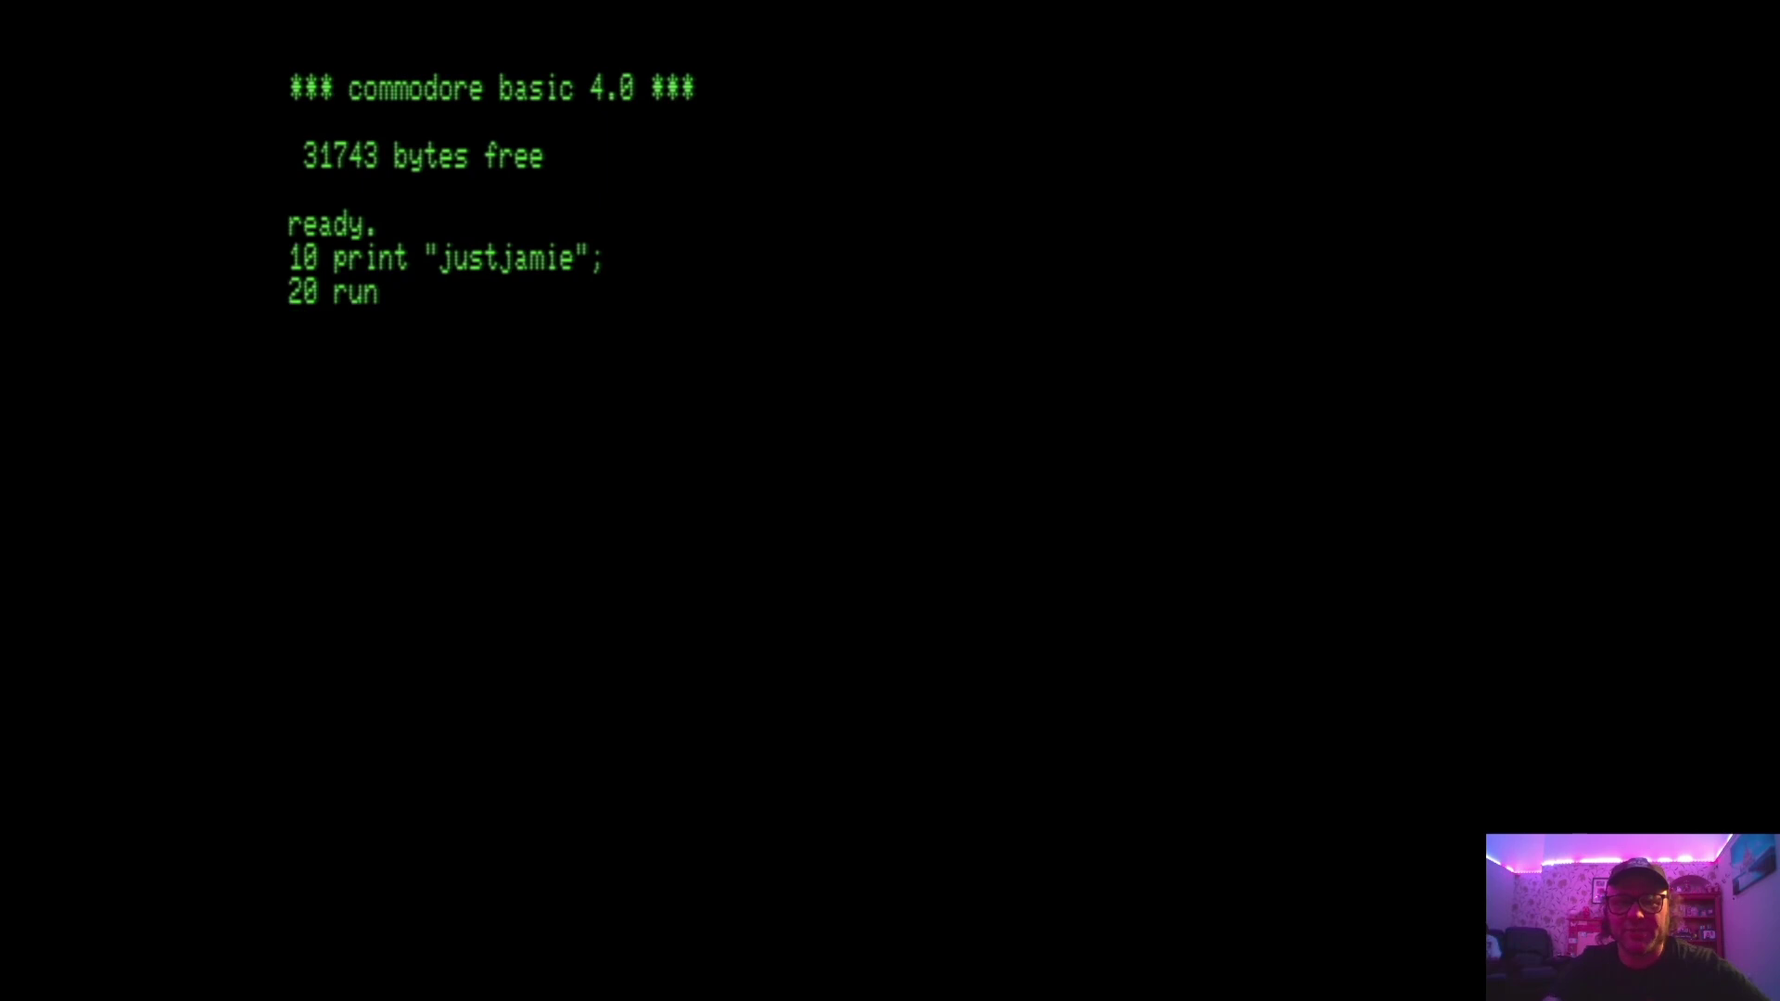
key("Return")
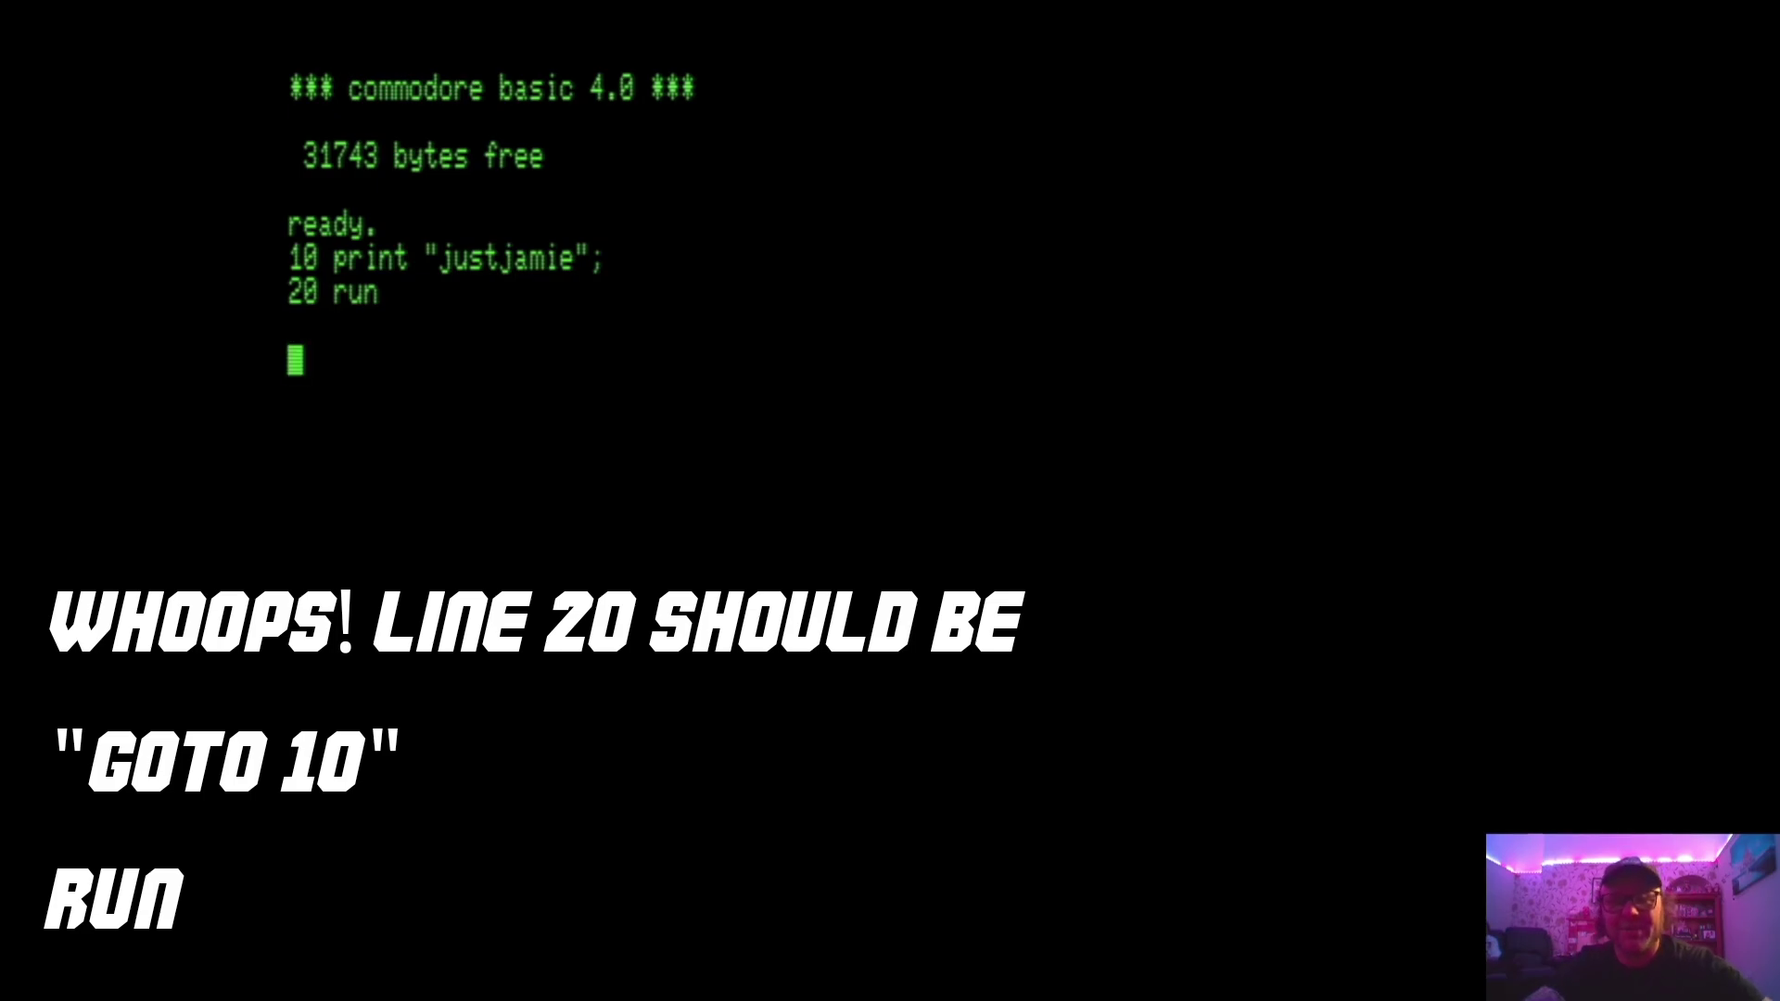
- Exit VICE and confirm the exit
left_click(1215, 194)
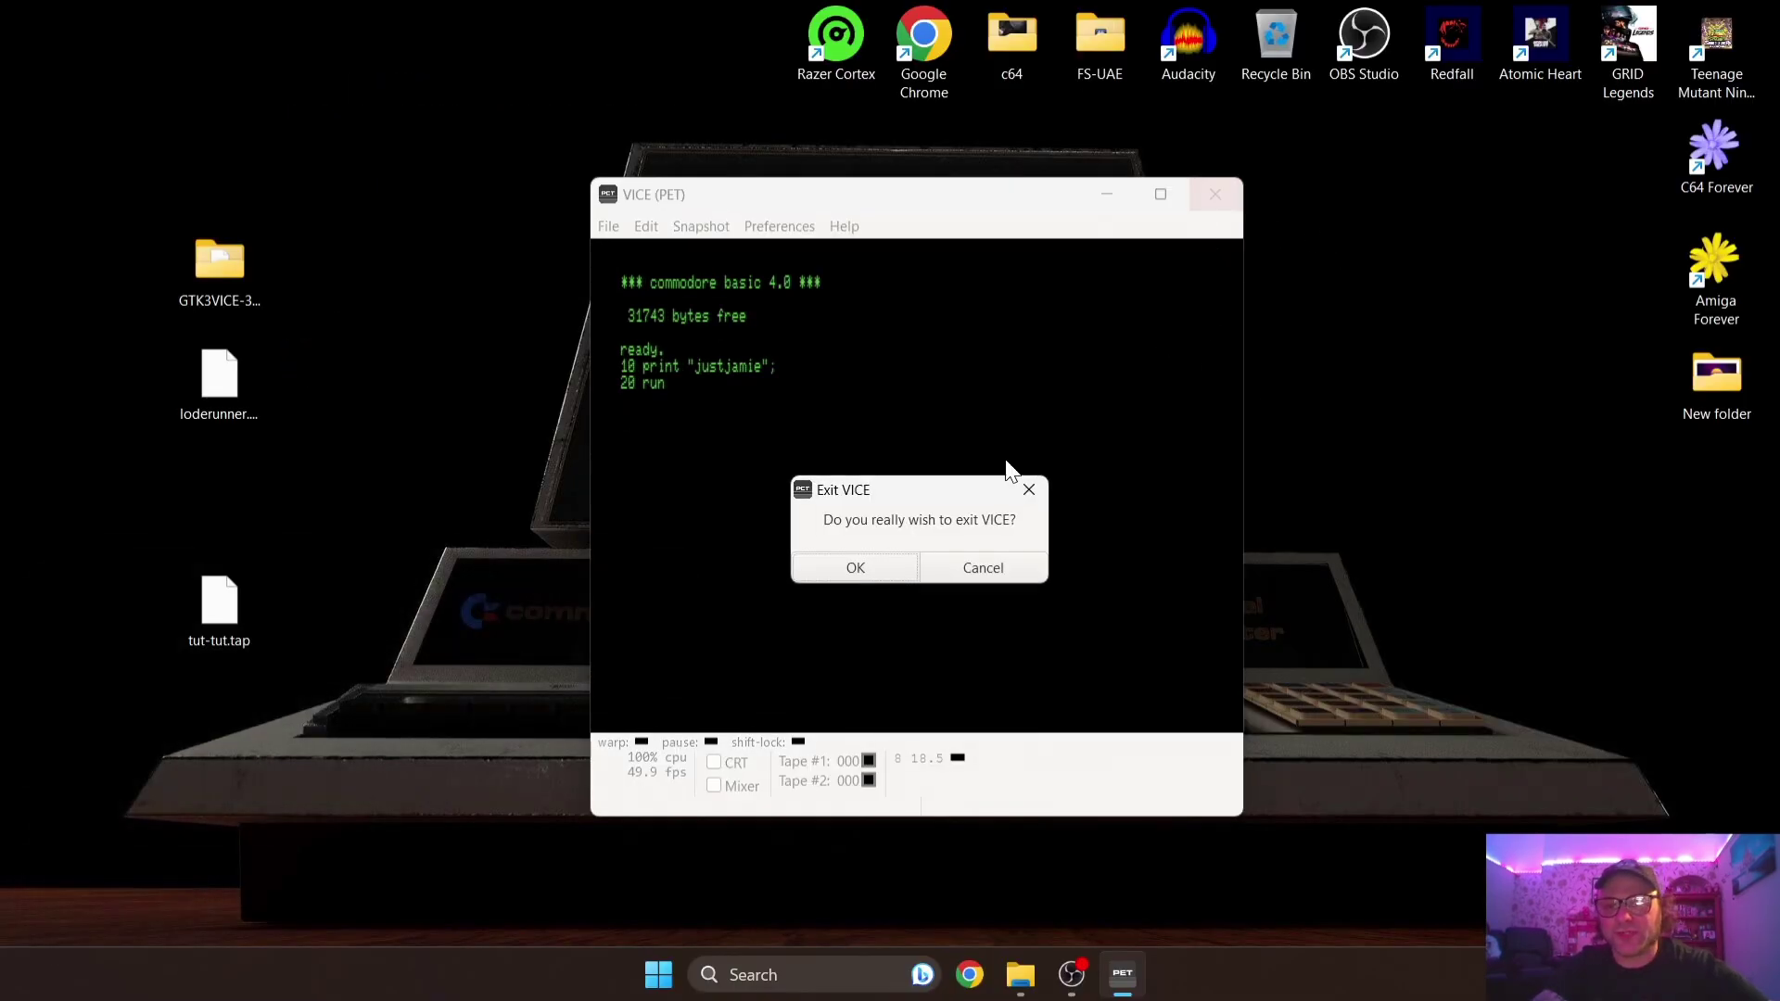
left_click(886, 564)
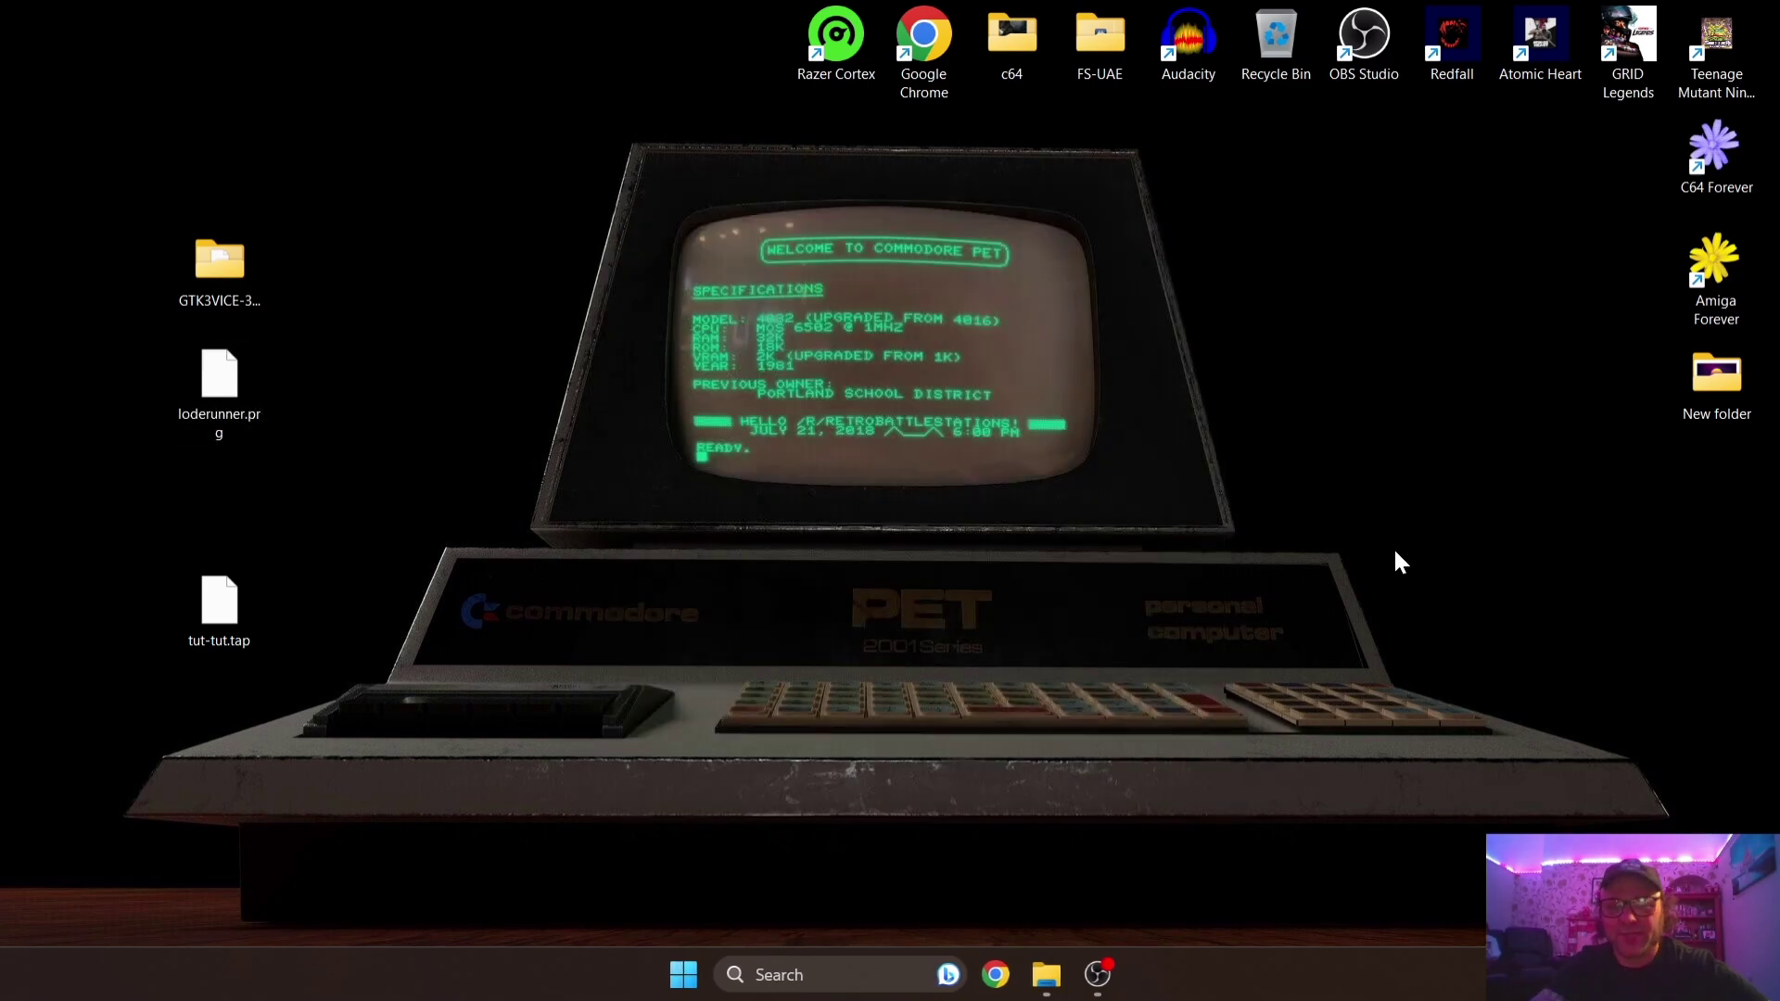